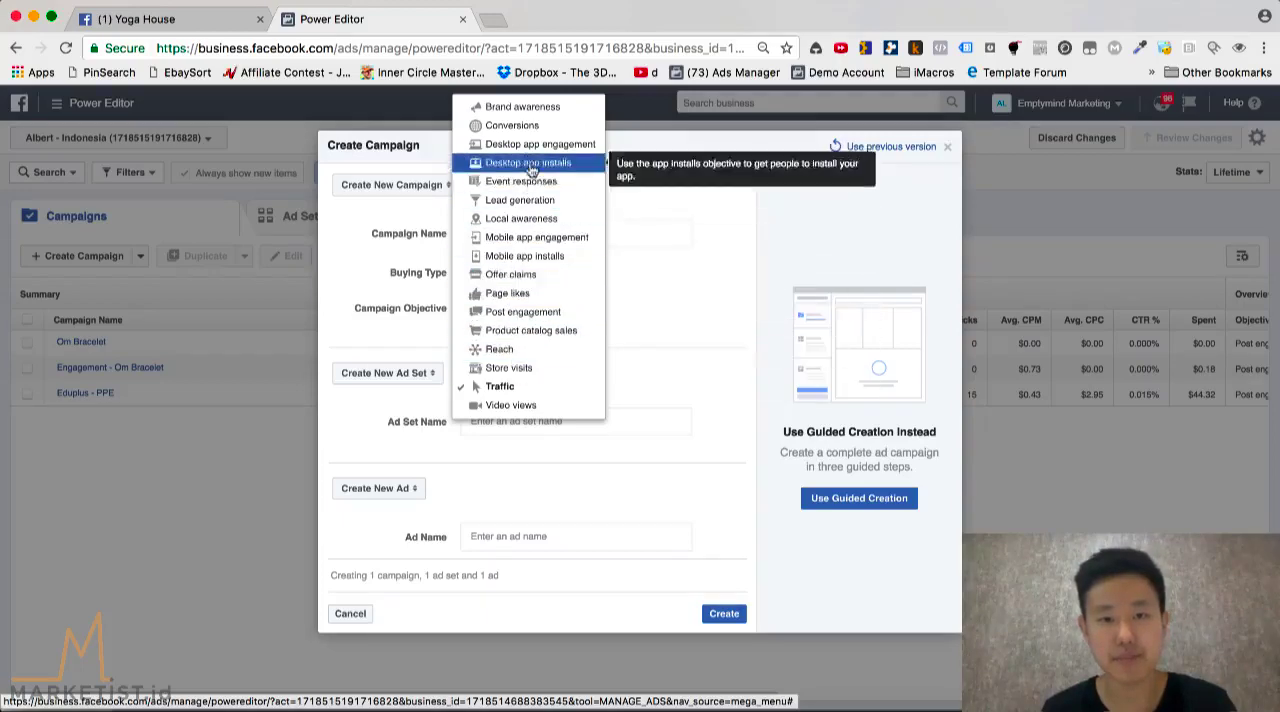
Switch to Keynote to view the campaign structure diagram, and back in Chrome close the Create Campaign dialog
click(350, 695)
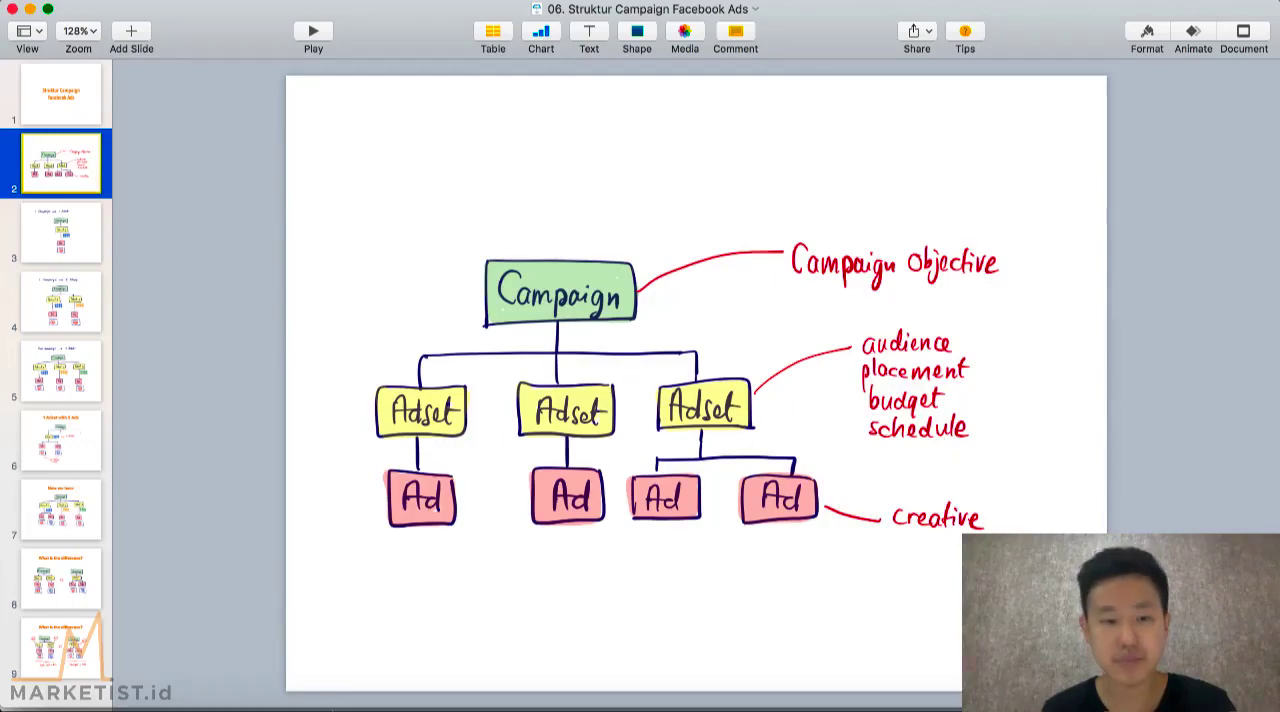
click(243, 703)
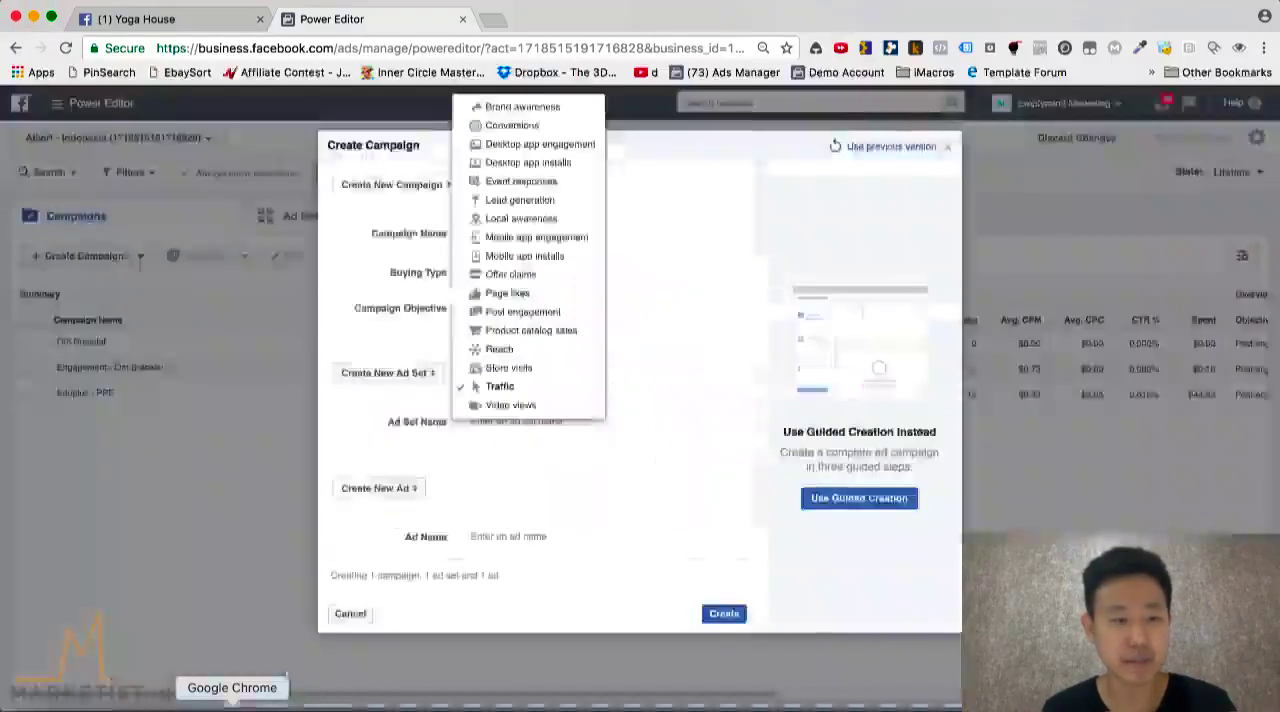
click(176, 516)
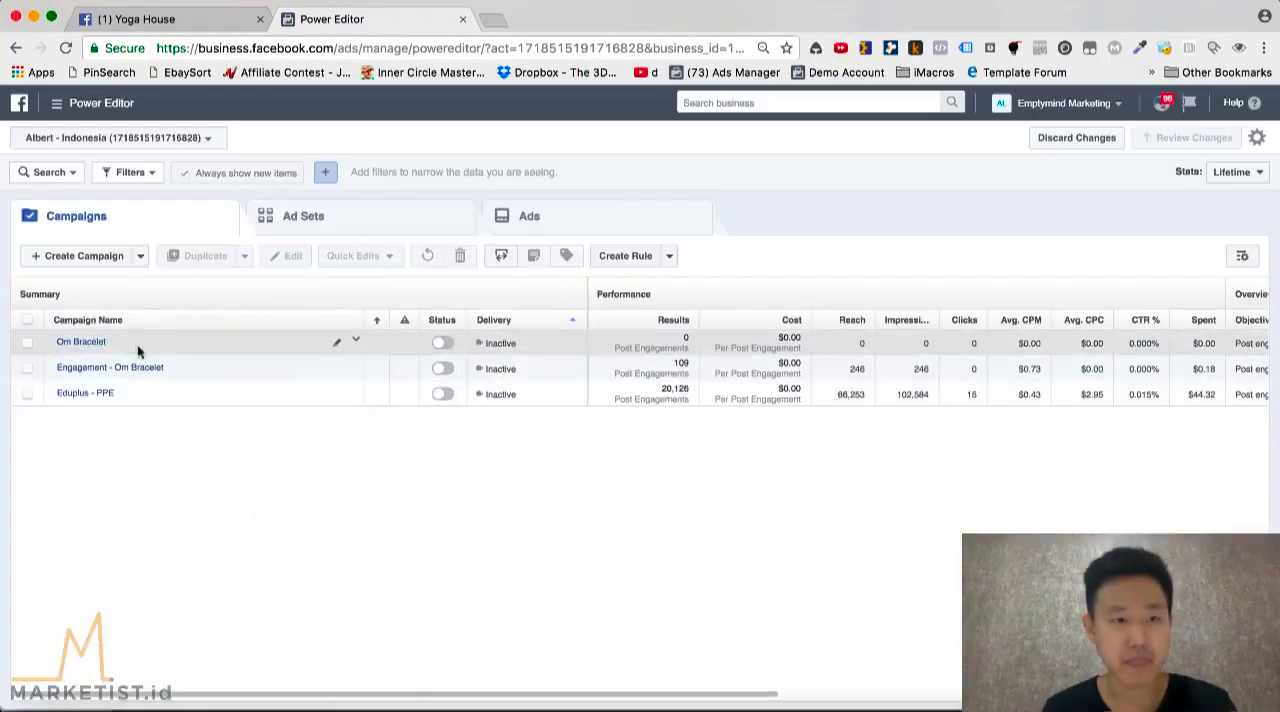
Show the Om Bracelet campaign's ad sets and open the Yoga - 18+ - MF ad set for editing
click(84, 346)
click(299, 343)
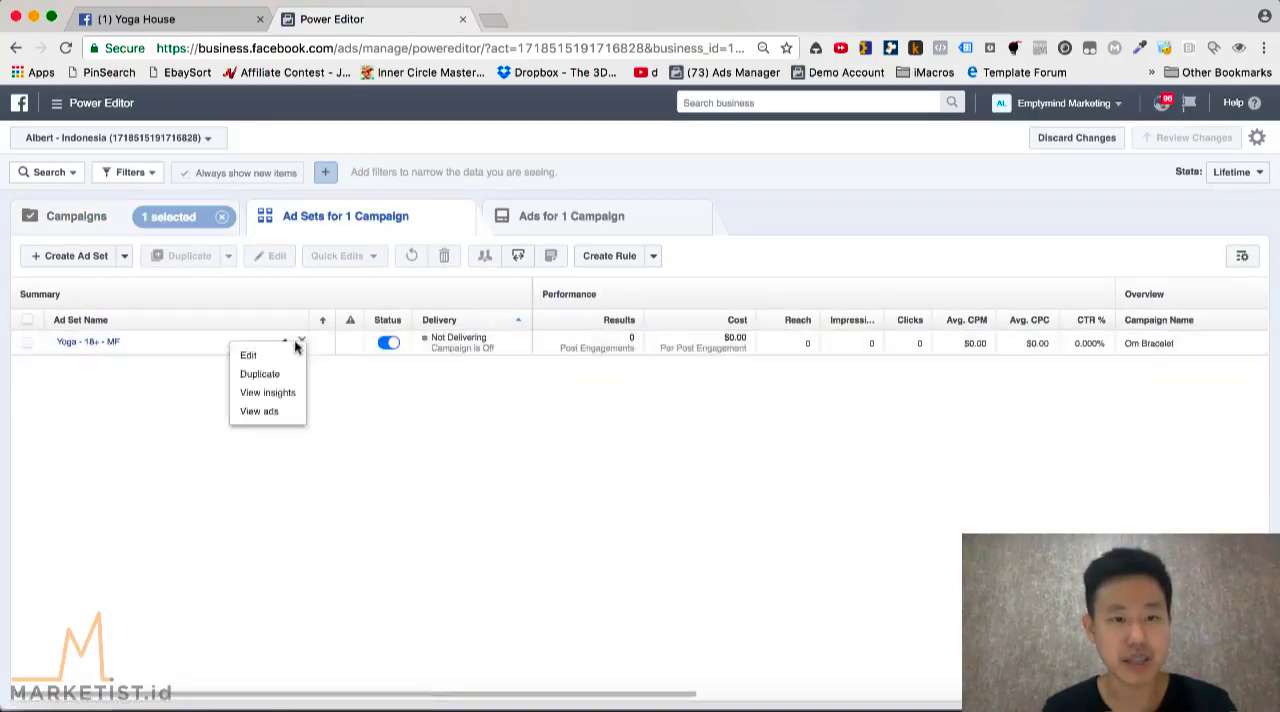
click(296, 346)
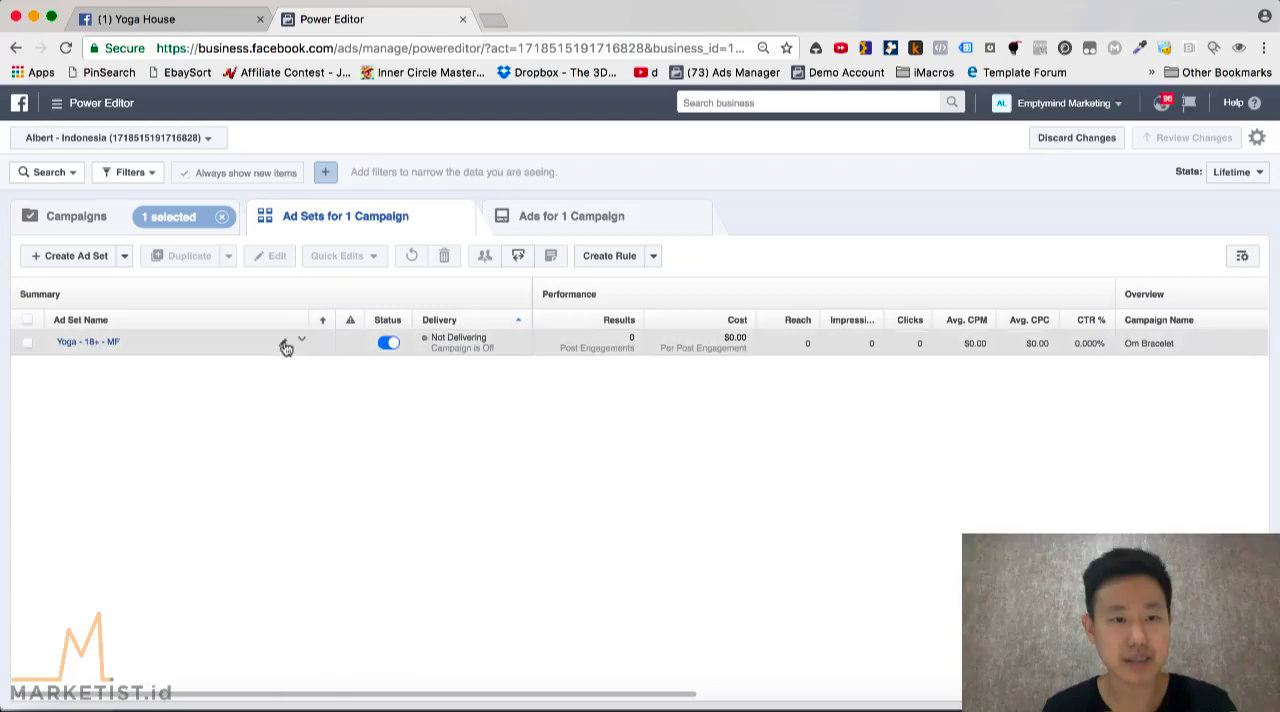
click(286, 346)
click(289, 432)
click(300, 343)
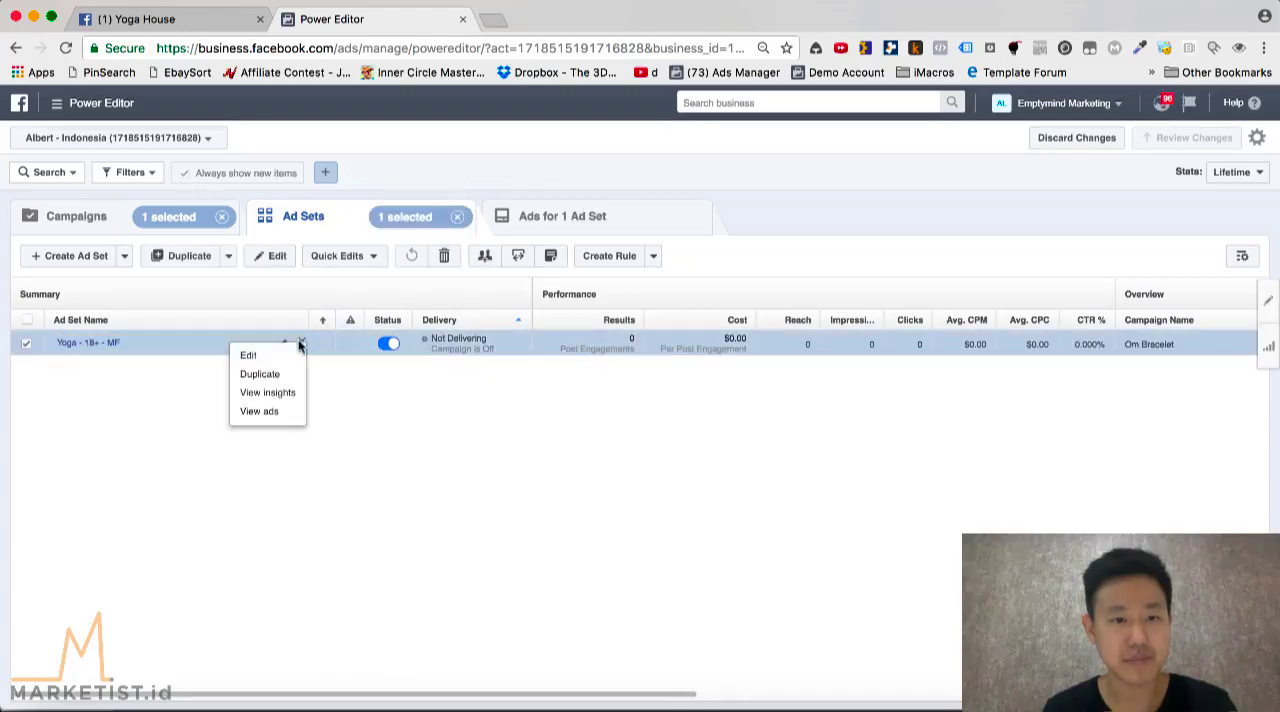
click(284, 358)
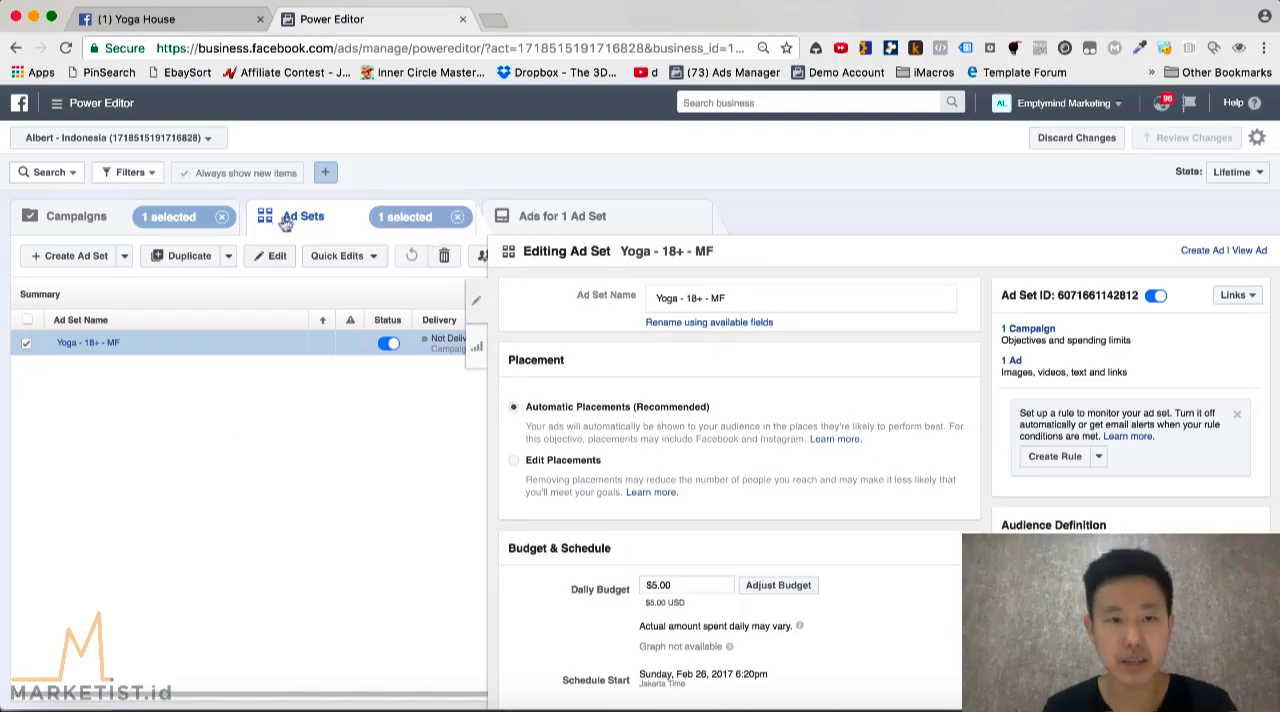
Examine the ad set's placement, budget and schedule, audience targeting, and optimization and delivery settings
scroll(717, 488, down, 2)
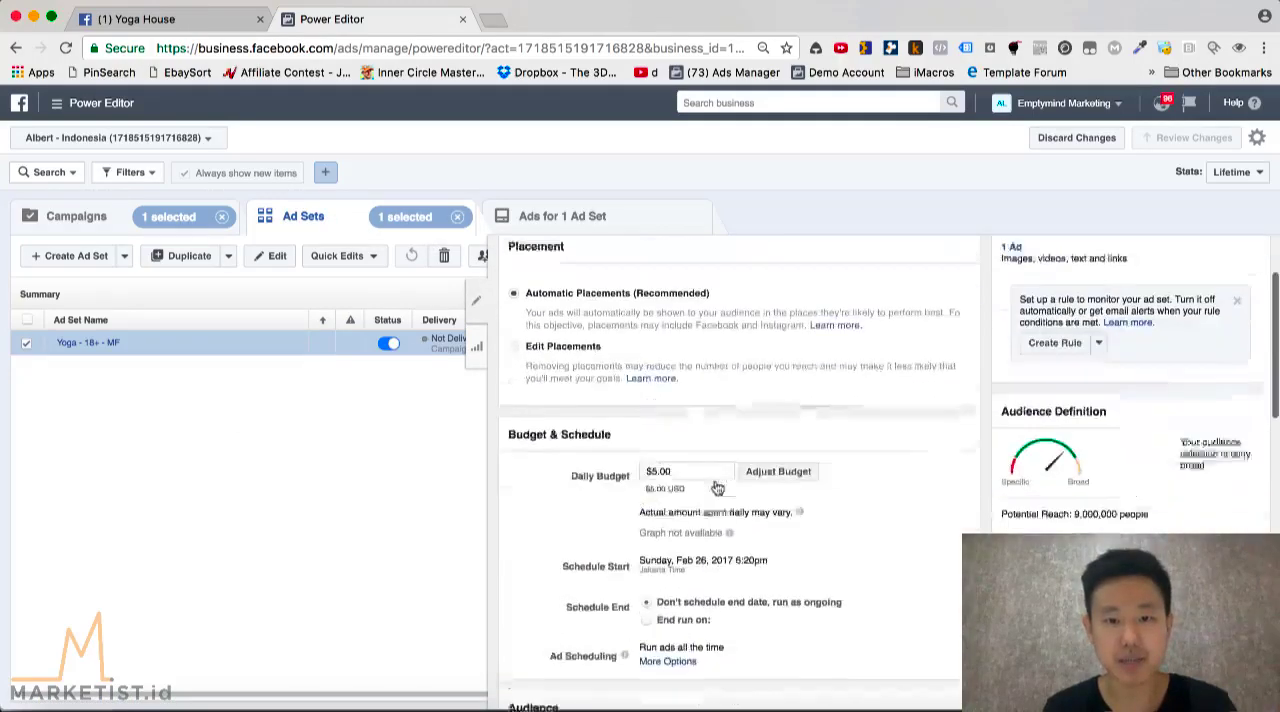
scroll(600, 537, down, 2)
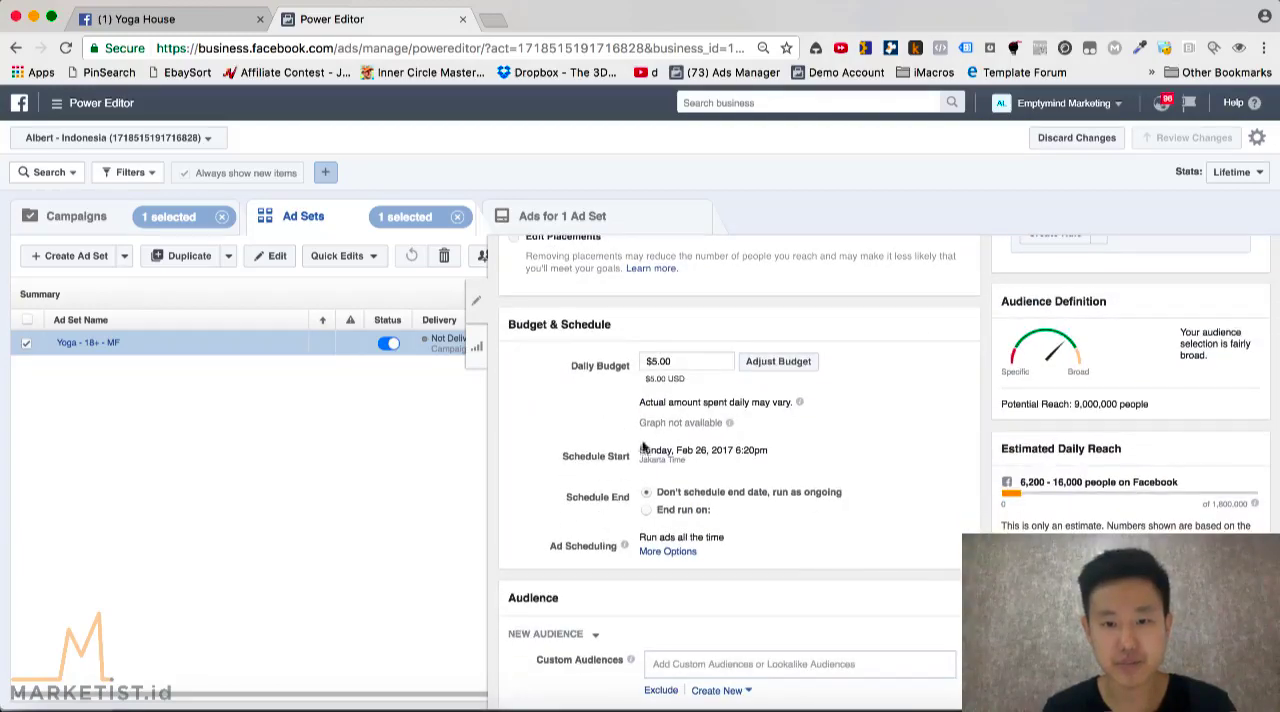
scroll(635, 458, down, 5)
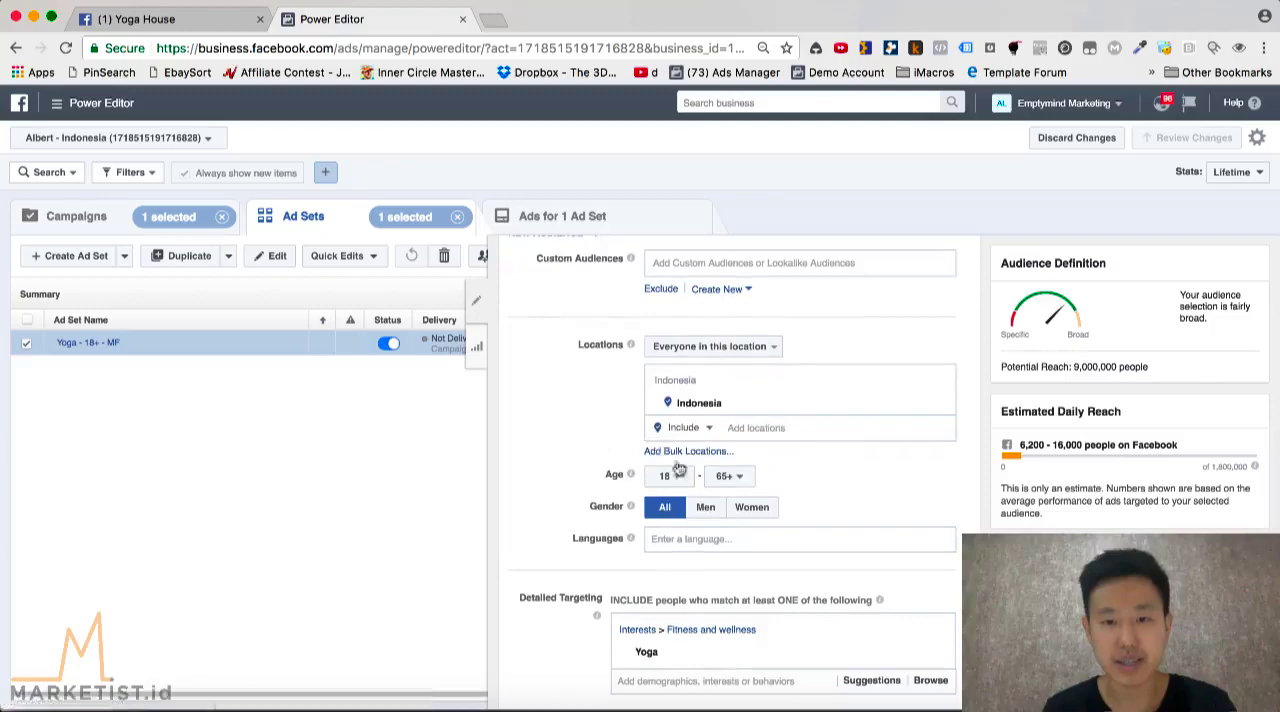
right_click(652, 420)
click(572, 416)
scroll(572, 413, up, 2)
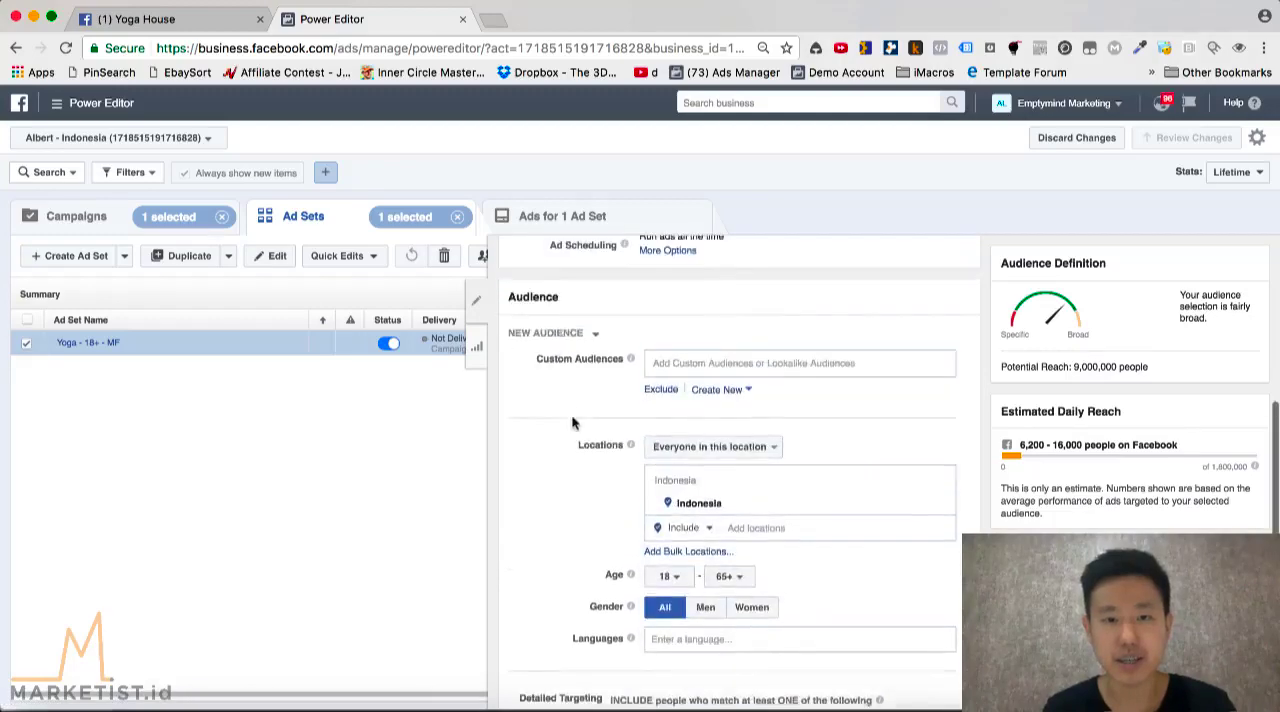
scroll(545, 440, down, 6)
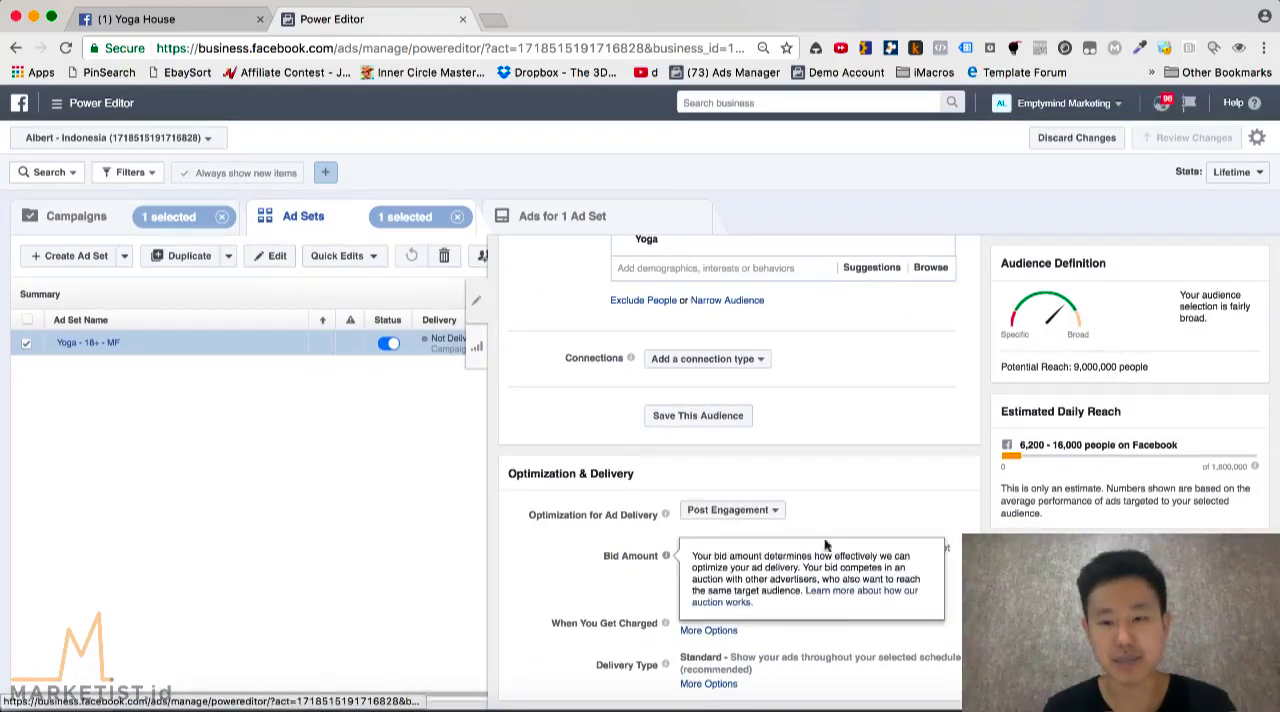
Switch to Keynote and display slide 3, the diagram of one campaign with one ad set
click(337, 705)
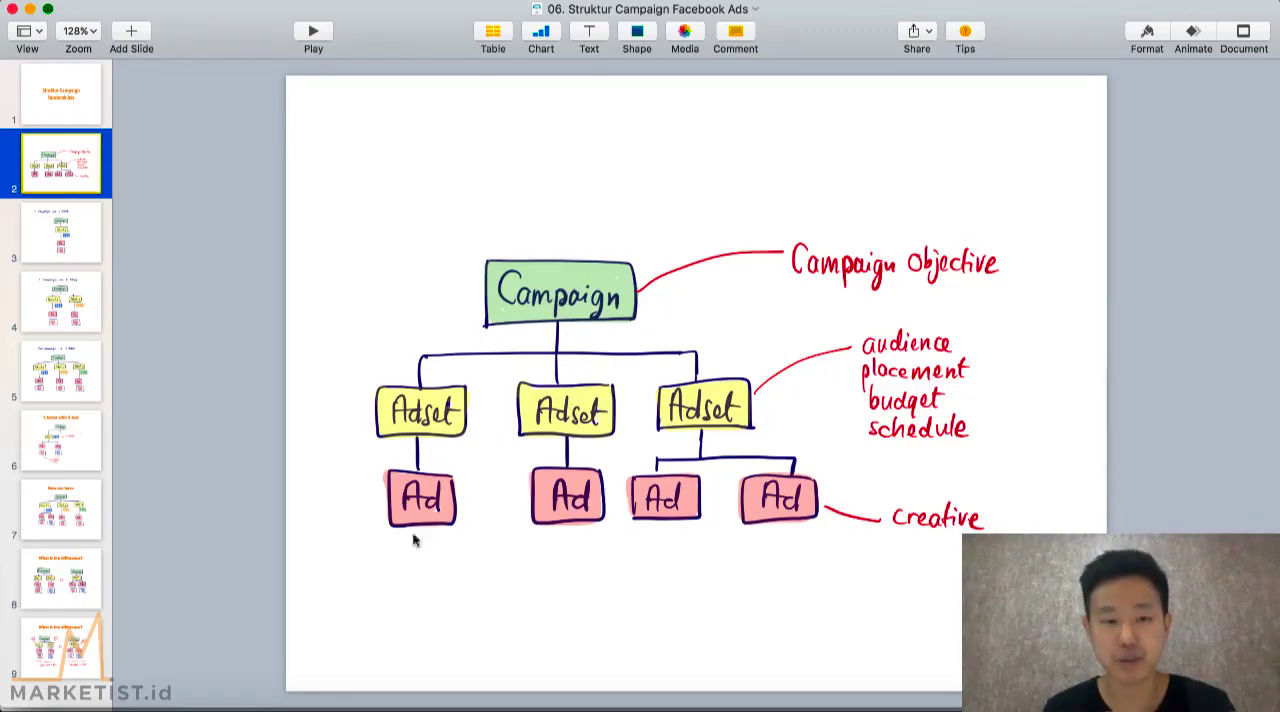
click(67, 242)
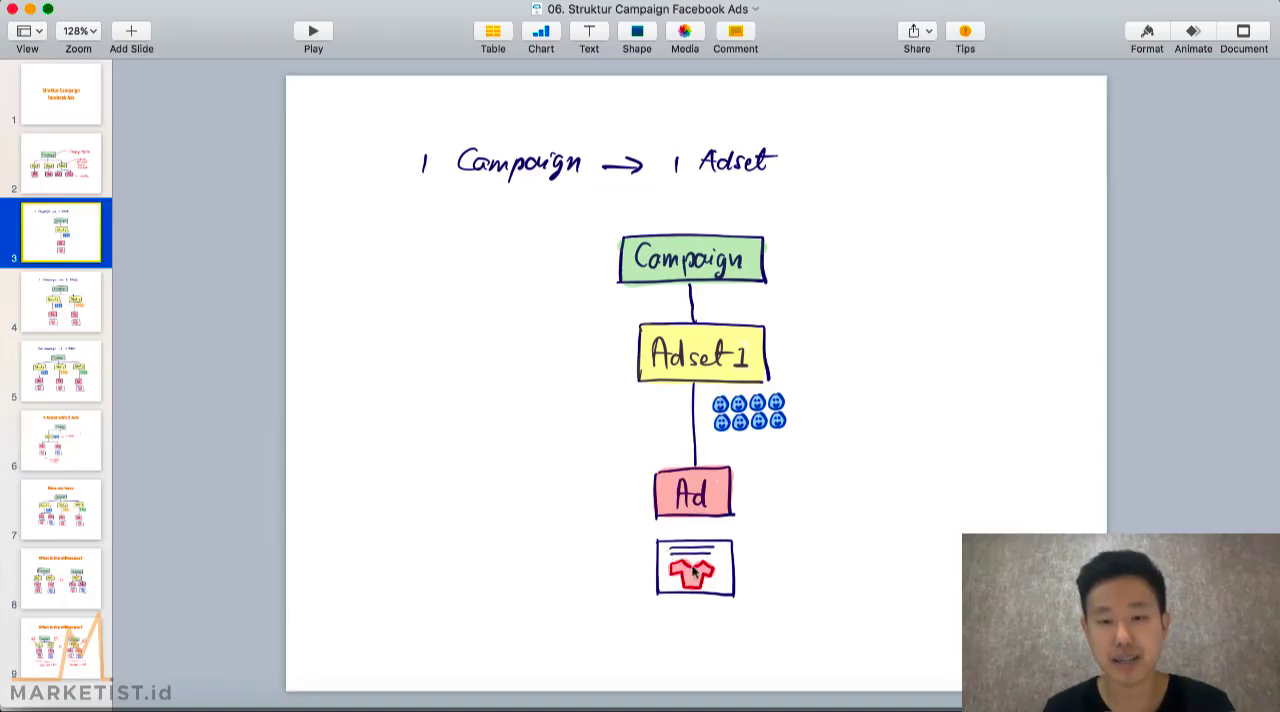
Back in Chrome, close the ad set editor and drill down from the Om Bracelet campaign to its ad set's ads
click(232, 704)
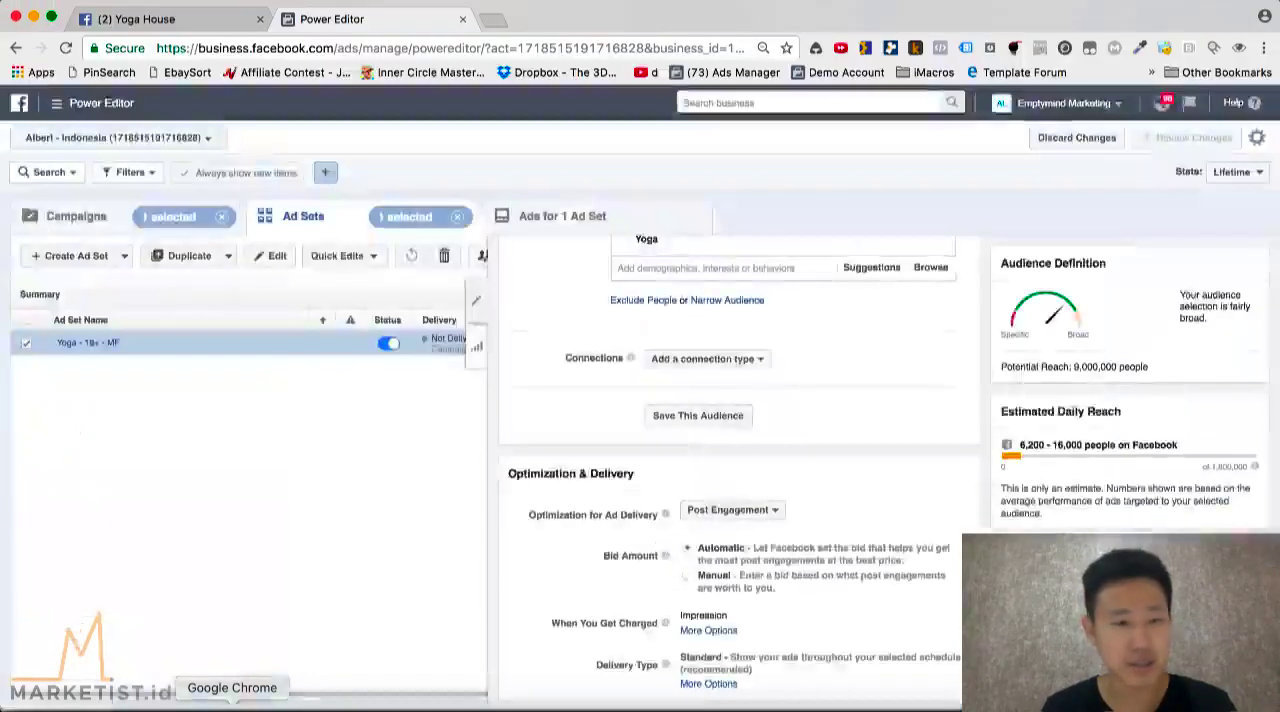
click(472, 292)
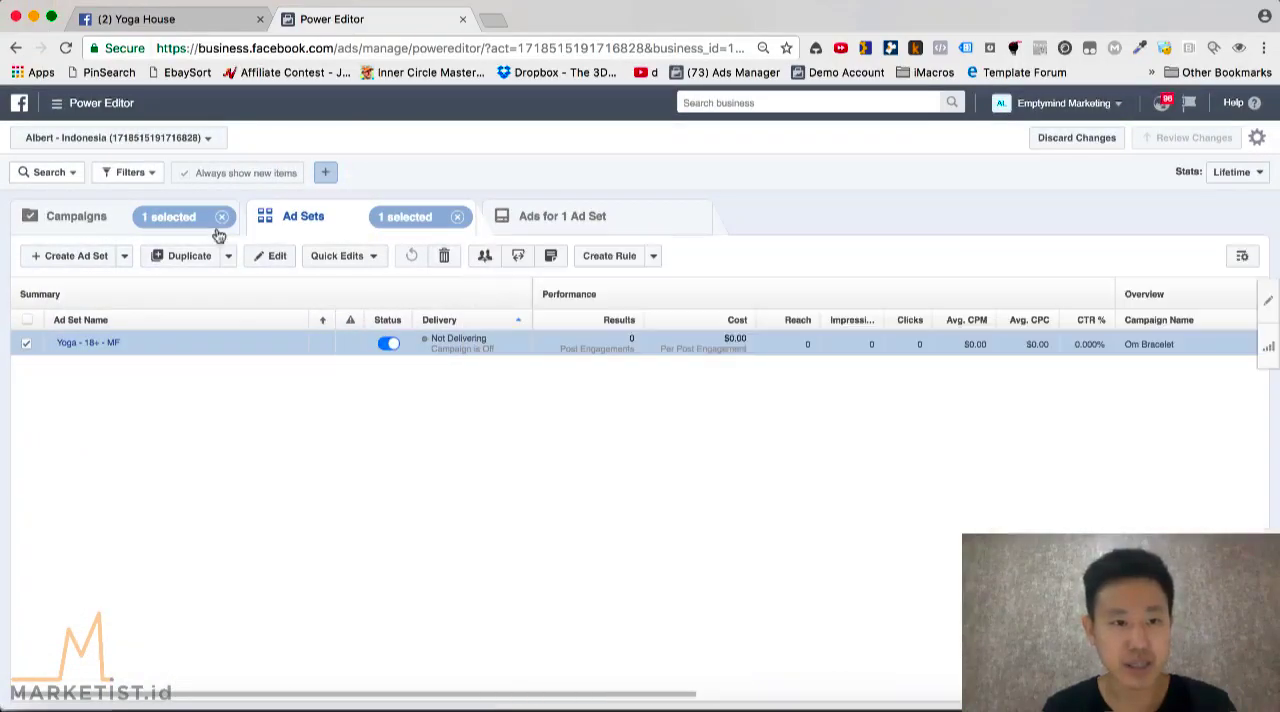
click(458, 218)
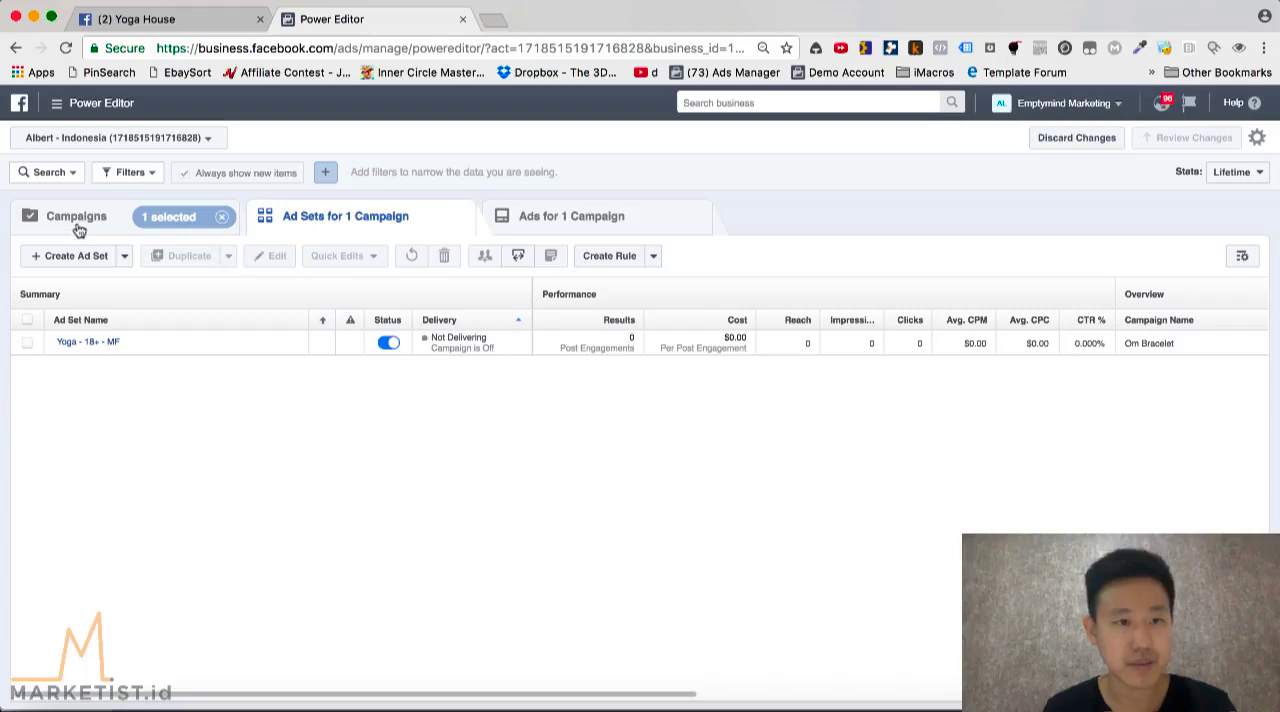
click(79, 230)
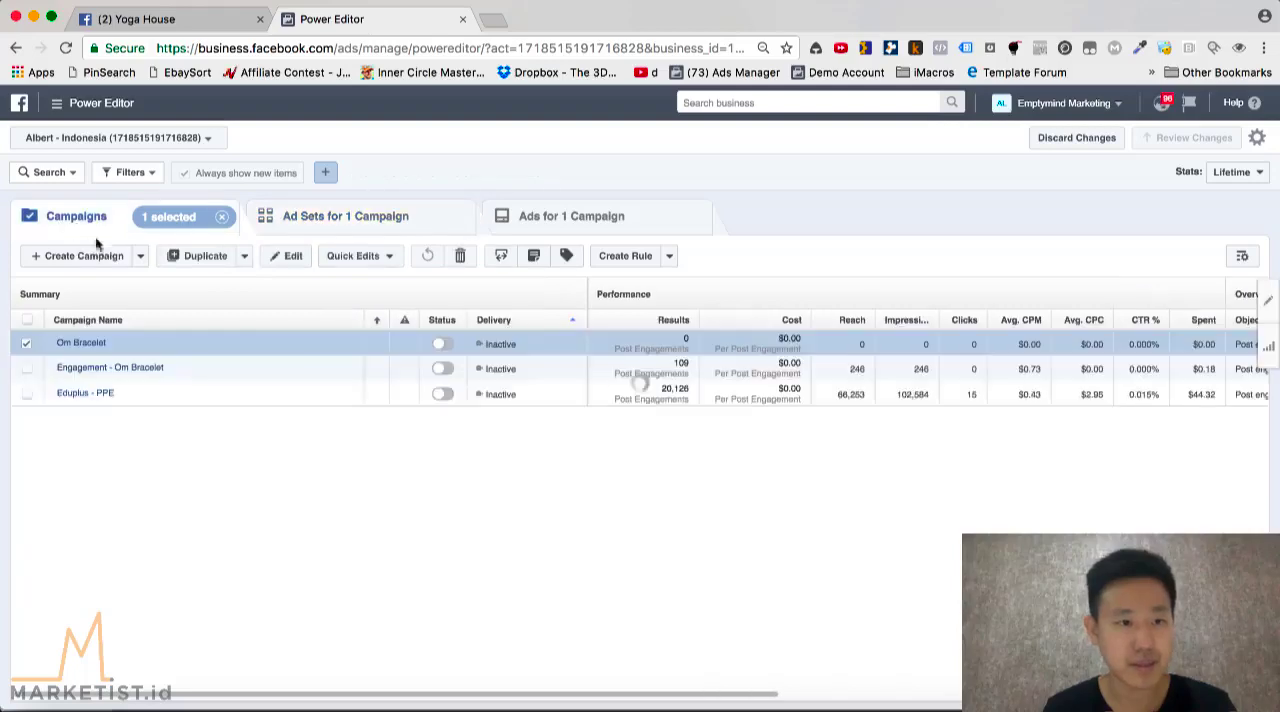
click(80, 343)
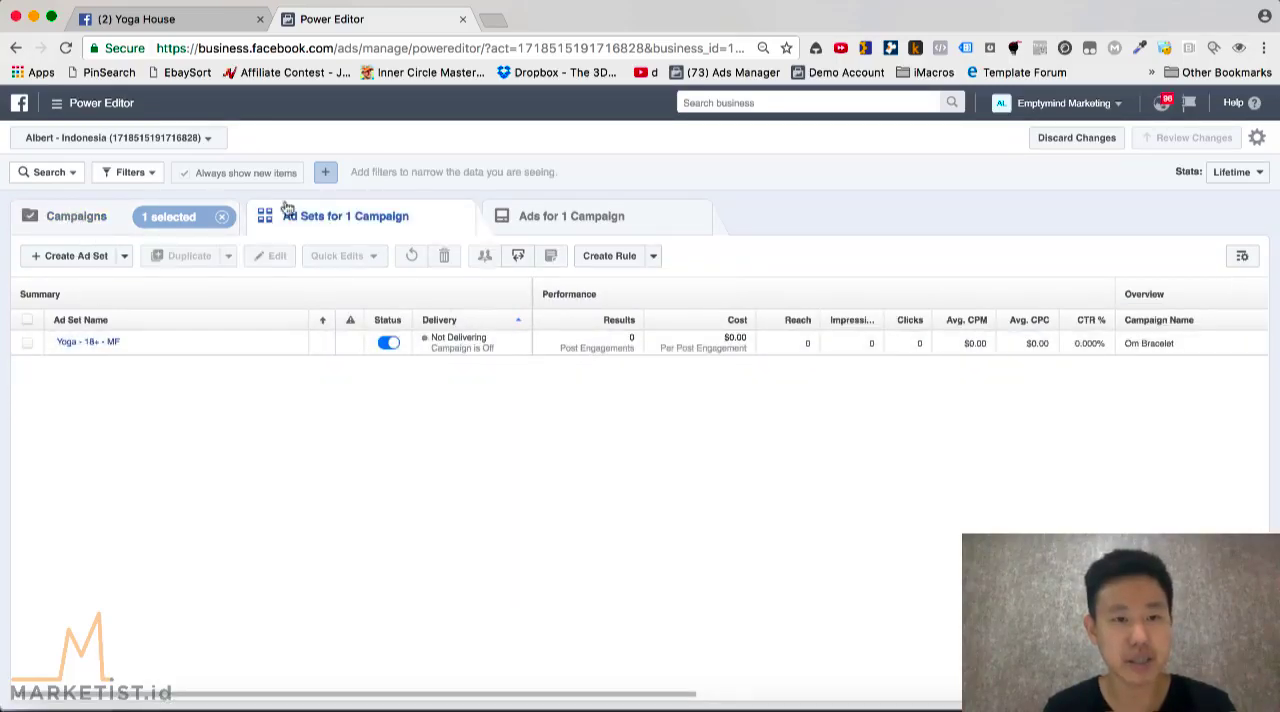
click(93, 342)
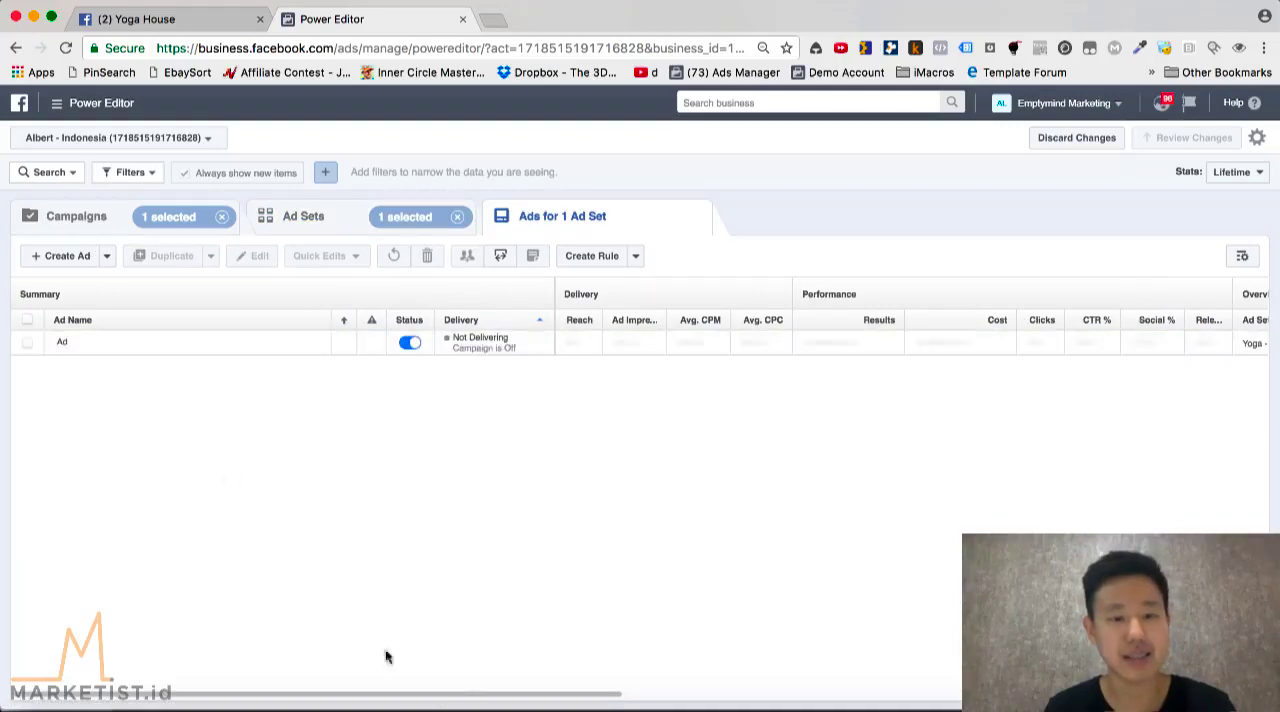
Review the one-campaign, one-ad-set diagram in Keynote and return to Chrome
click(337, 708)
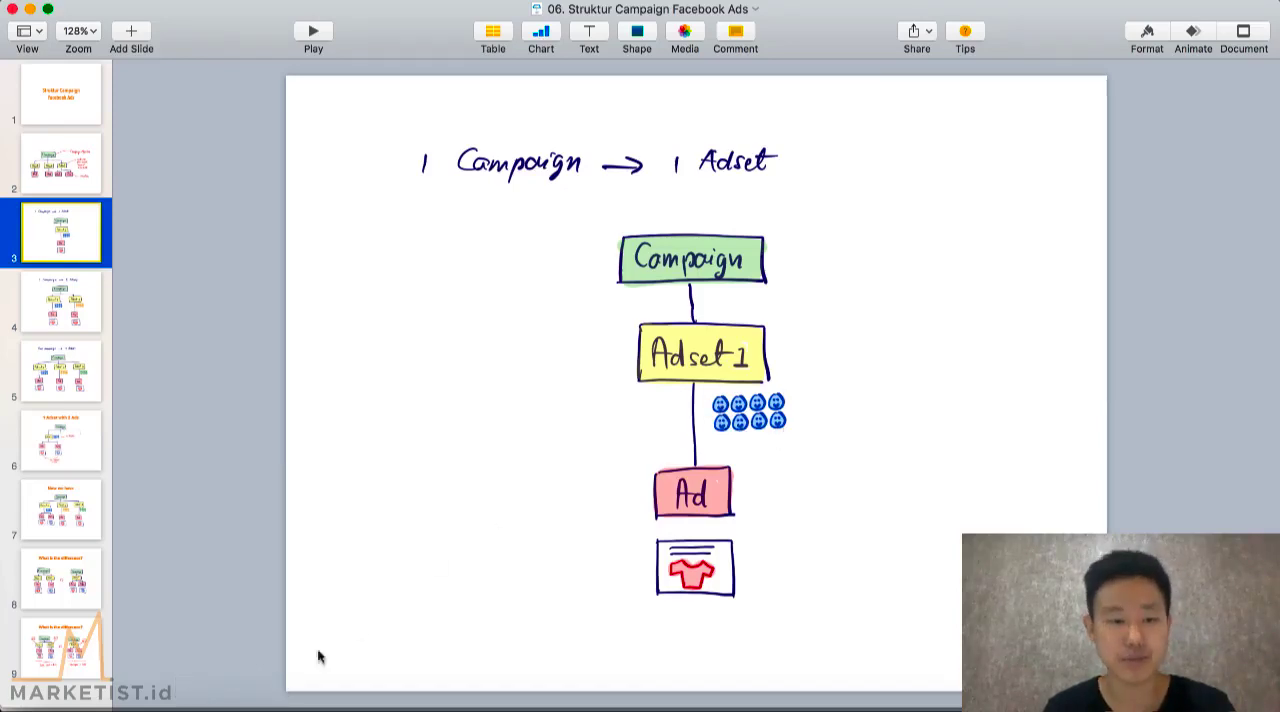
click(232, 704)
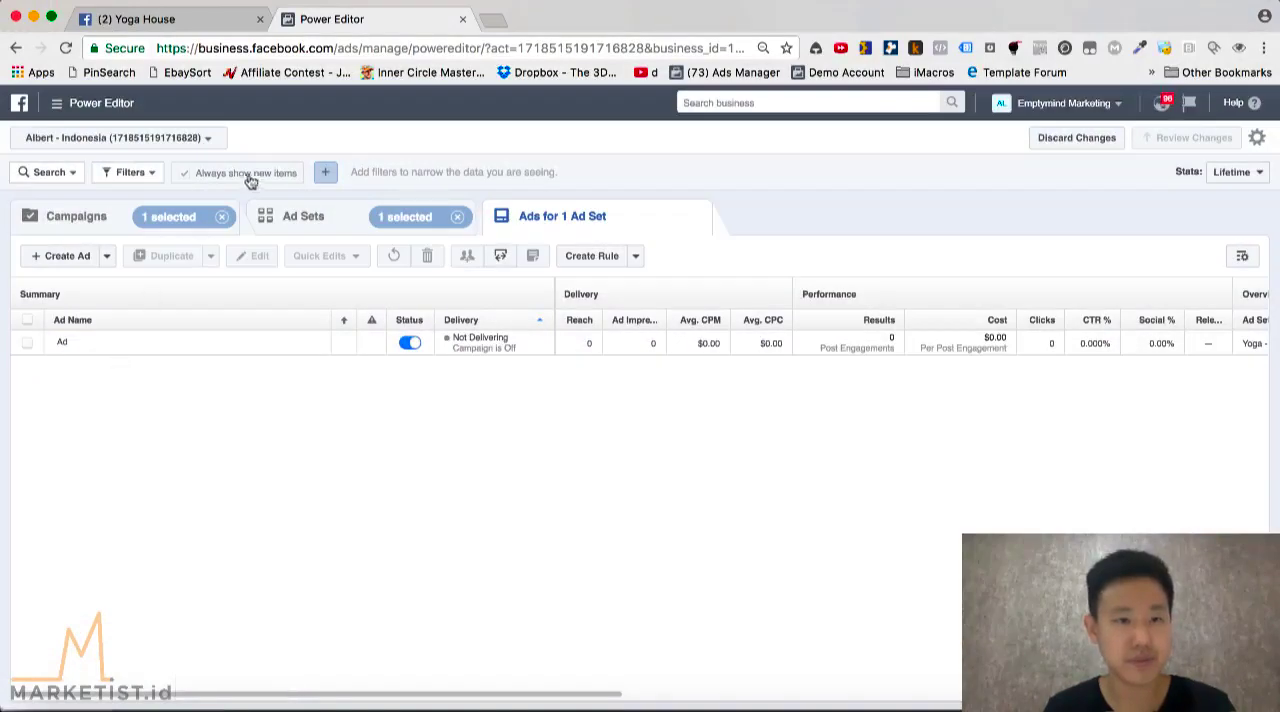
Edit the Yoga - 18+ - MF ad set and set its audience's maximum age to 24
click(326, 218)
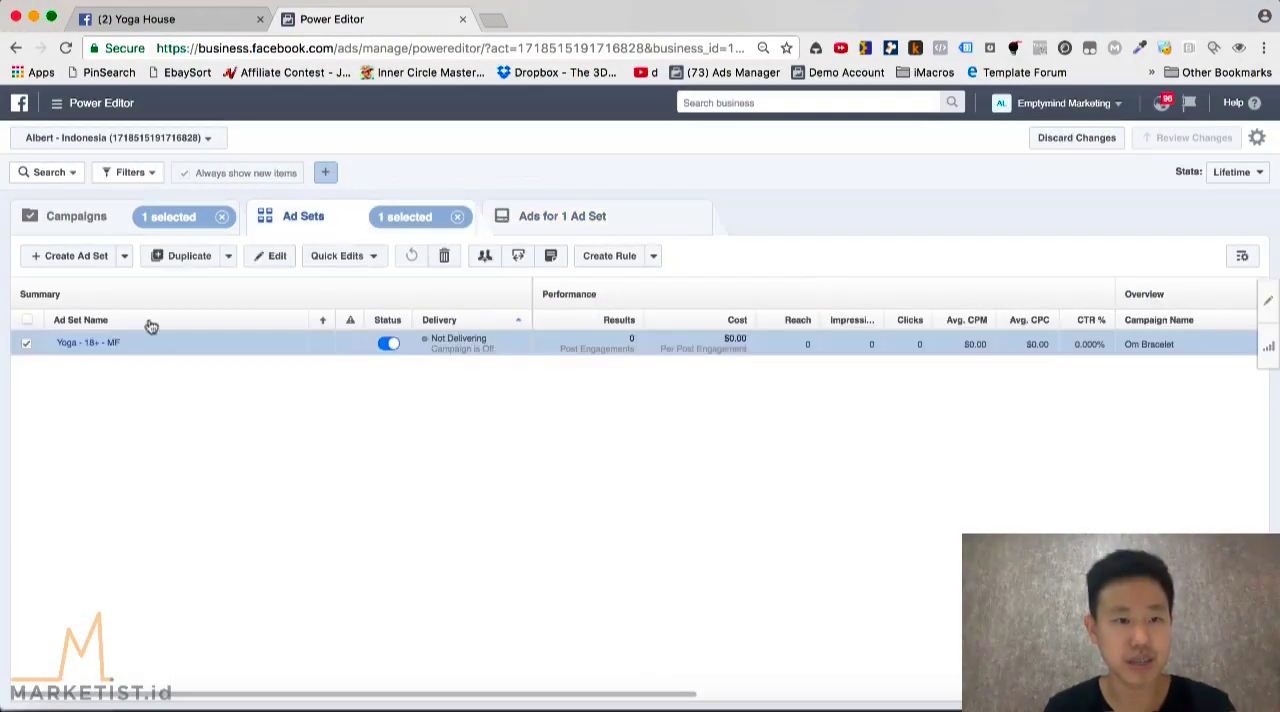
click(300, 342)
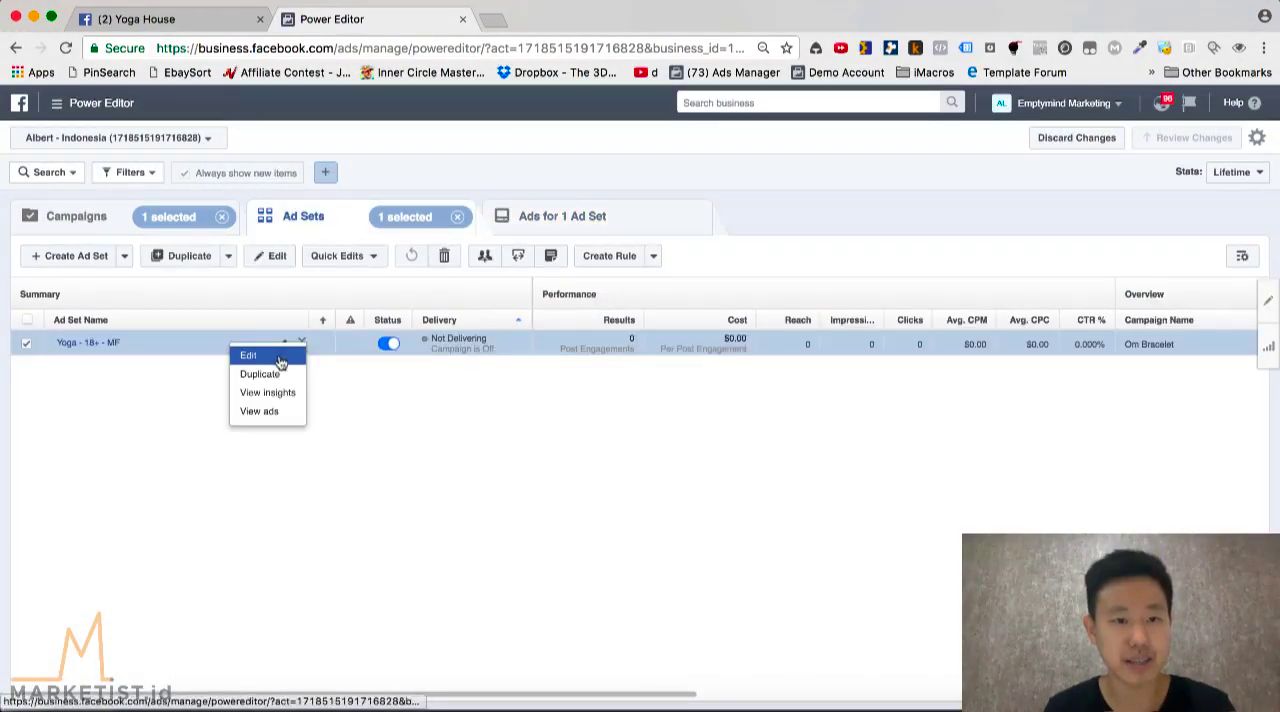
click(281, 357)
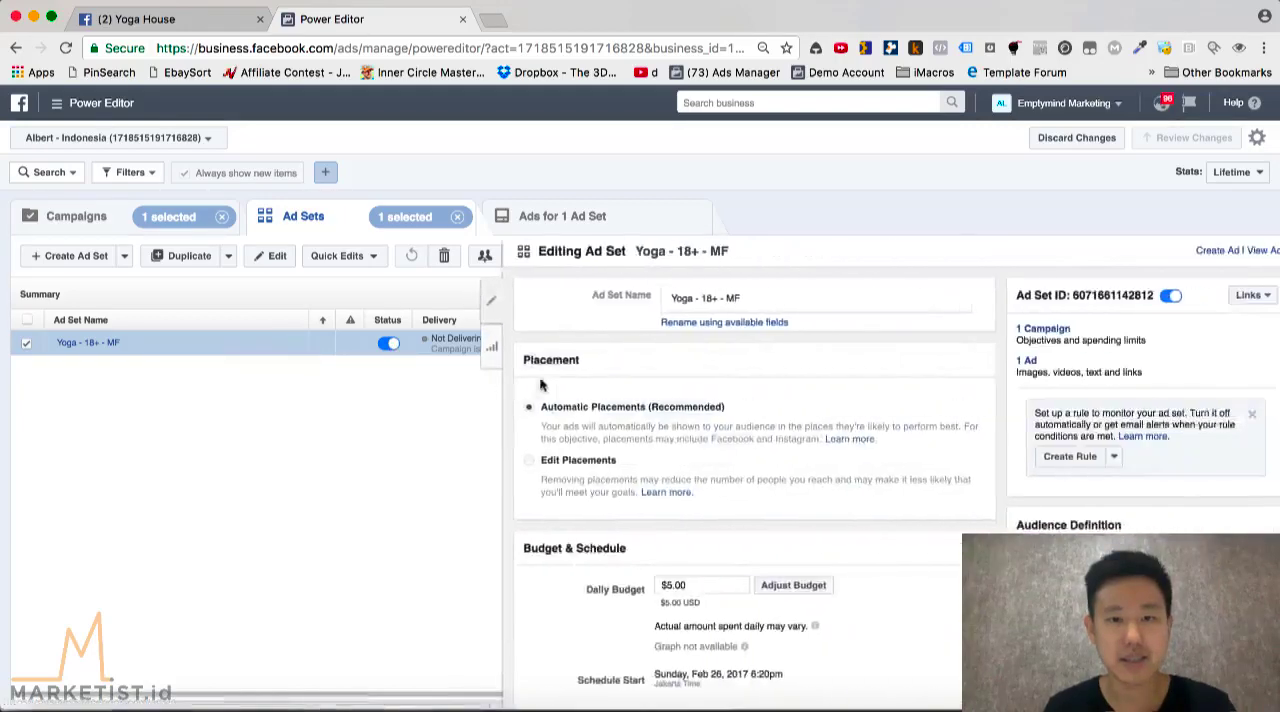
scroll(660, 454, down, 10)
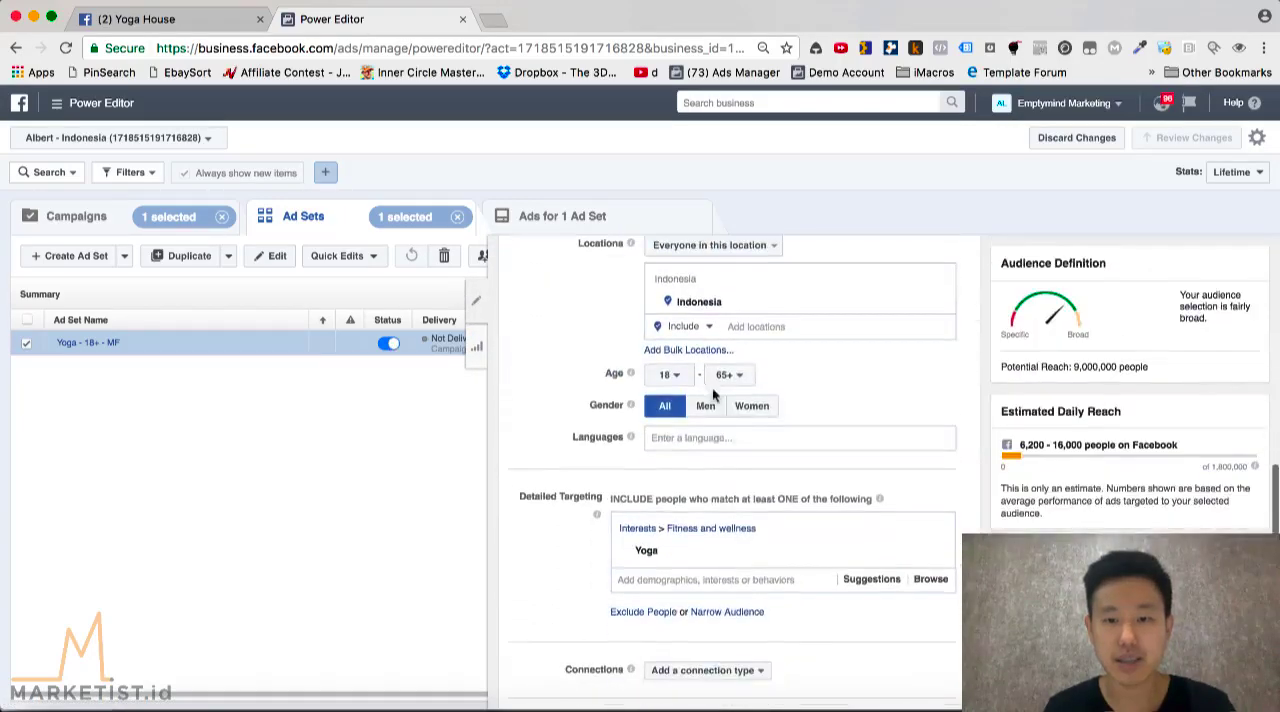
click(731, 376)
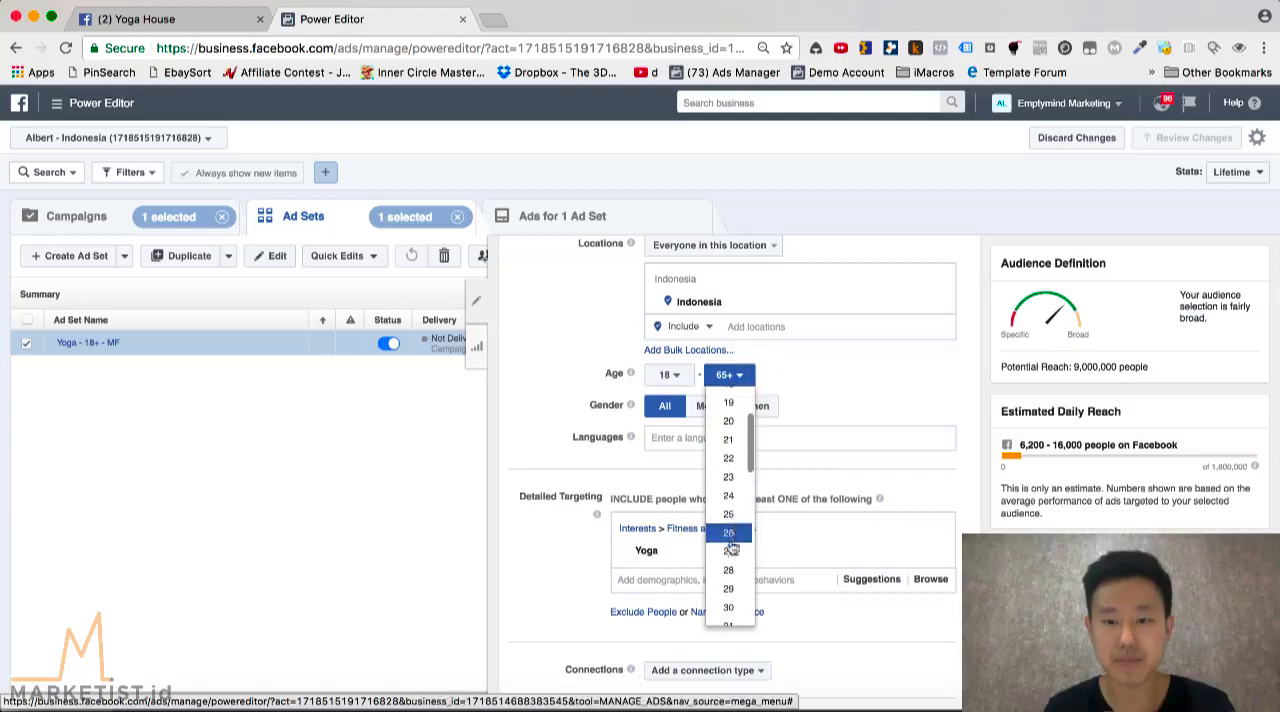
click(729, 496)
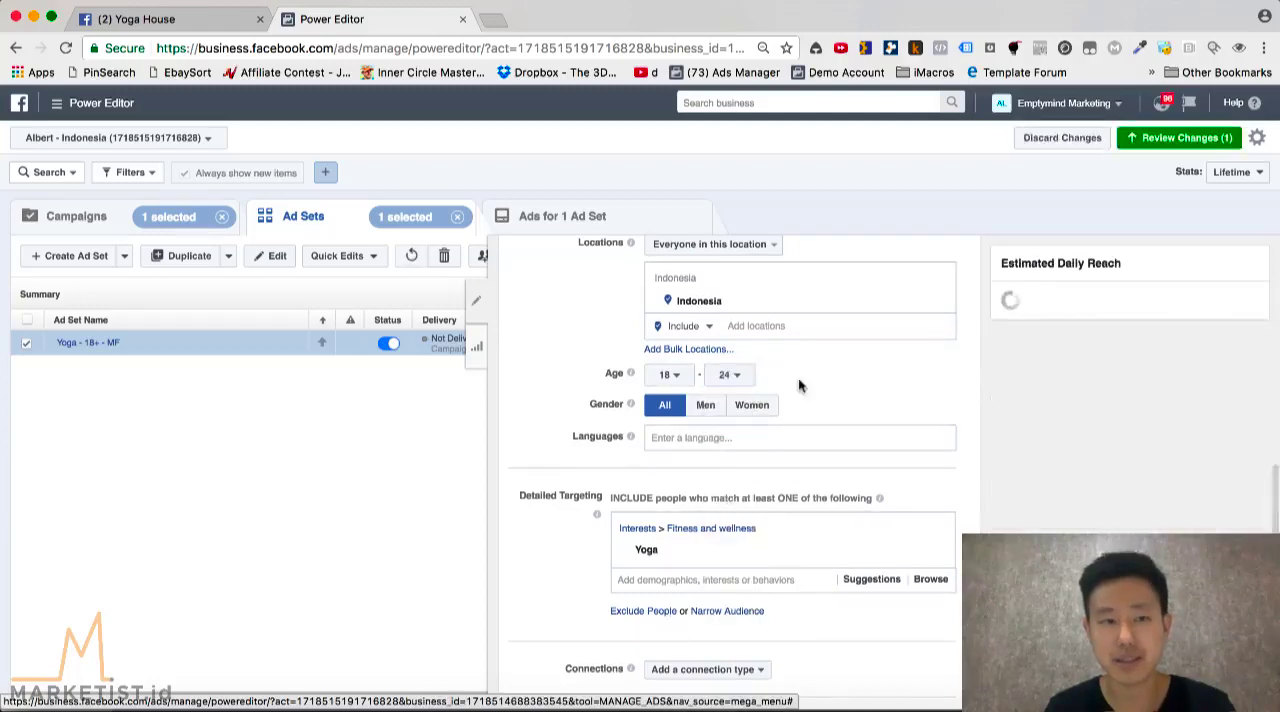
Rename the ad set as "Adset 1 : 18-24" and close its editor
scroll(714, 383, up, 10)
drag(753, 300, 628, 305)
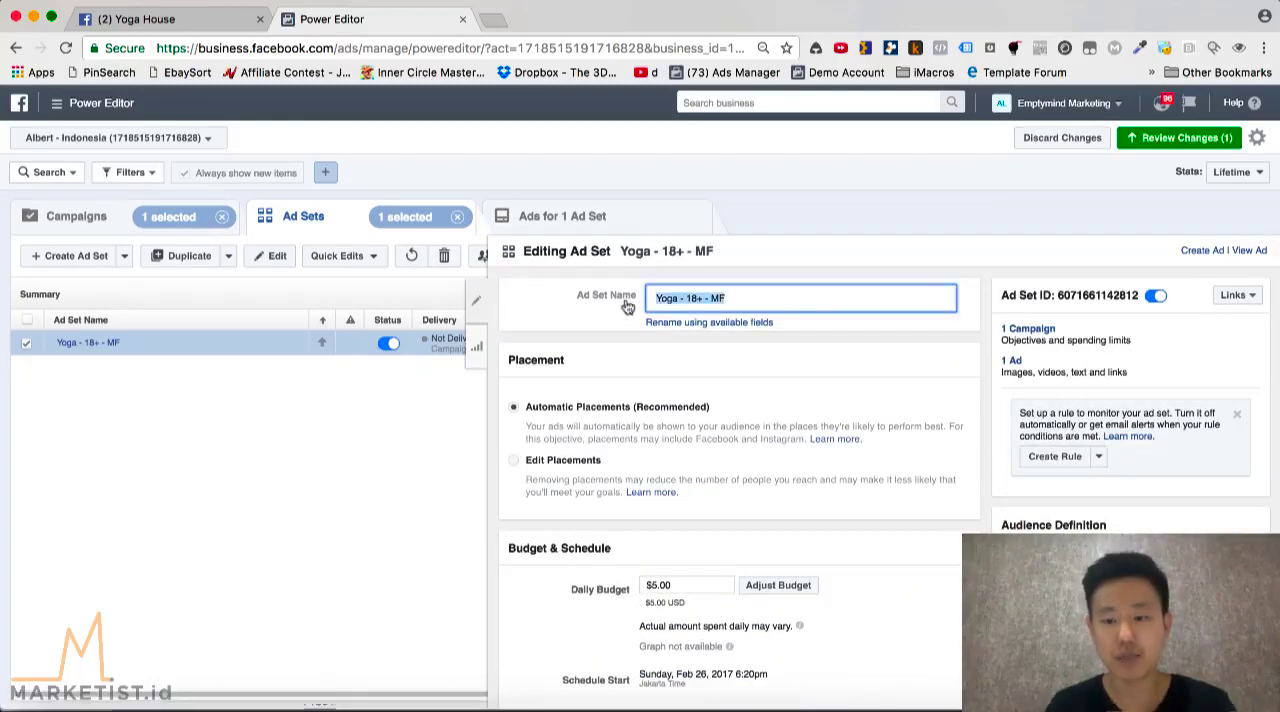
text(mail)
key(BackSpace)
key(BackSpace)
key(BackSpace)
key(BackSpace)
text(A)
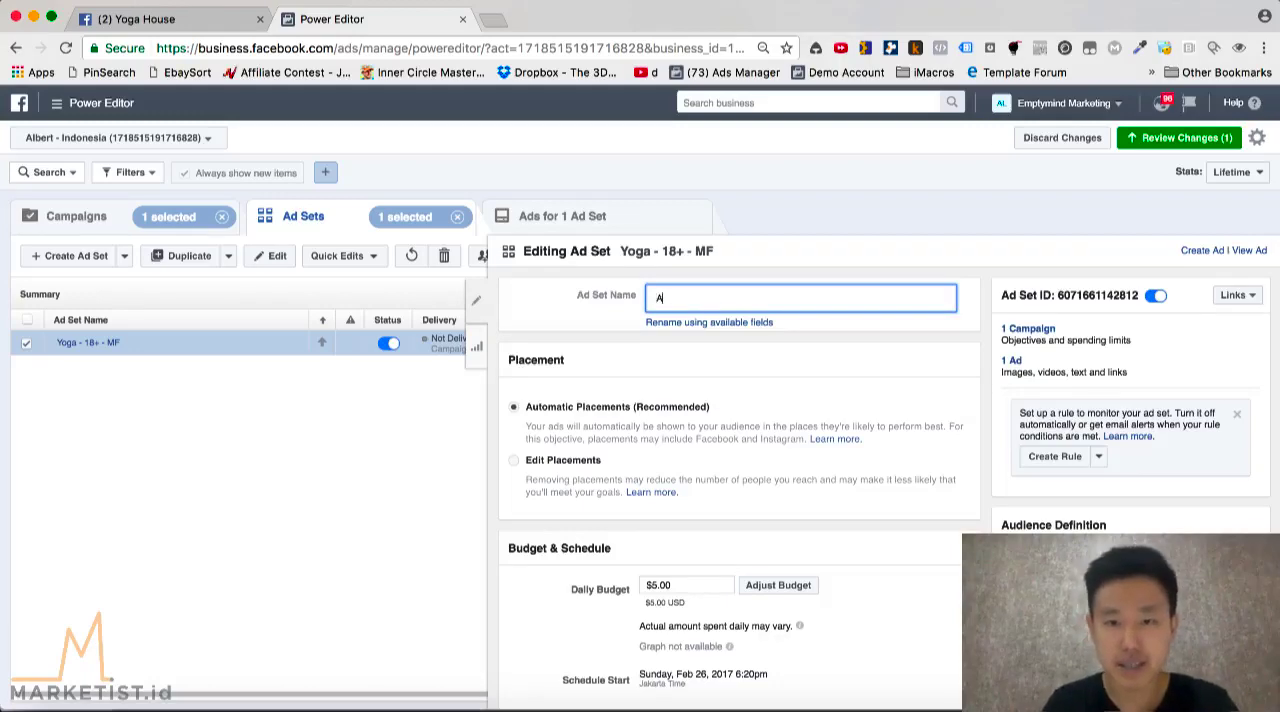
text(dset 1 : 18-)
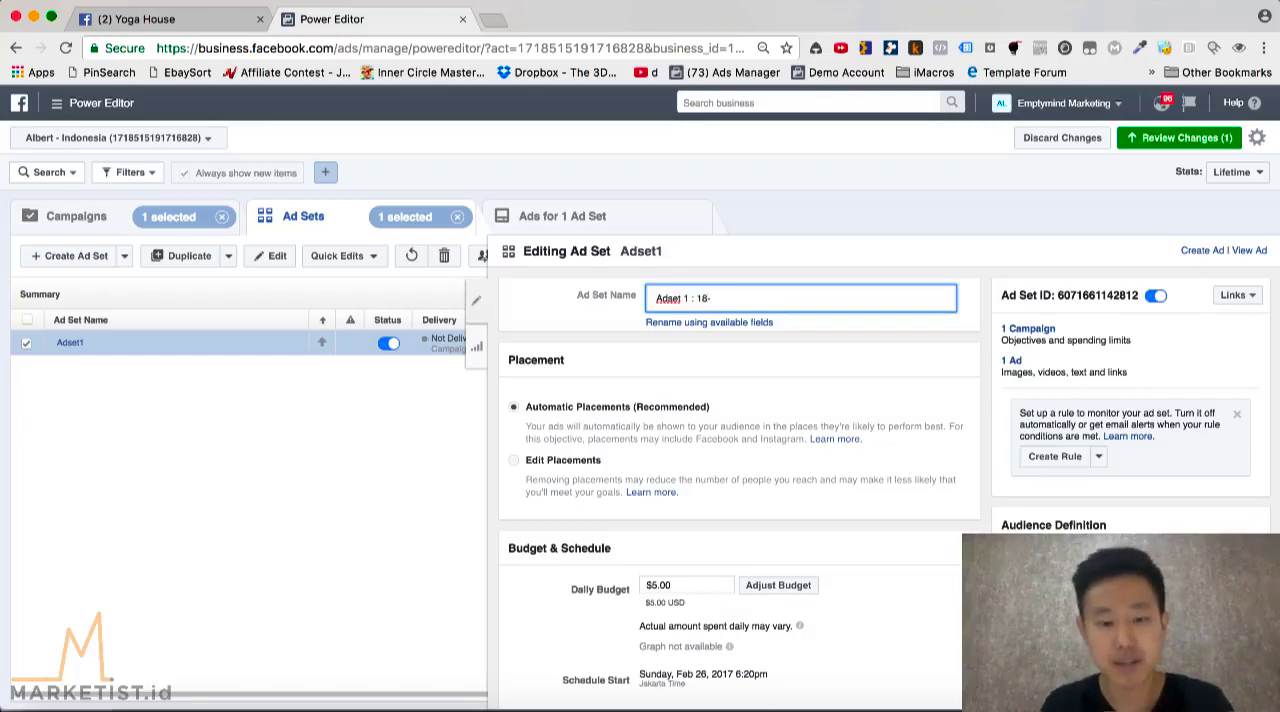
text(24)
click(764, 369)
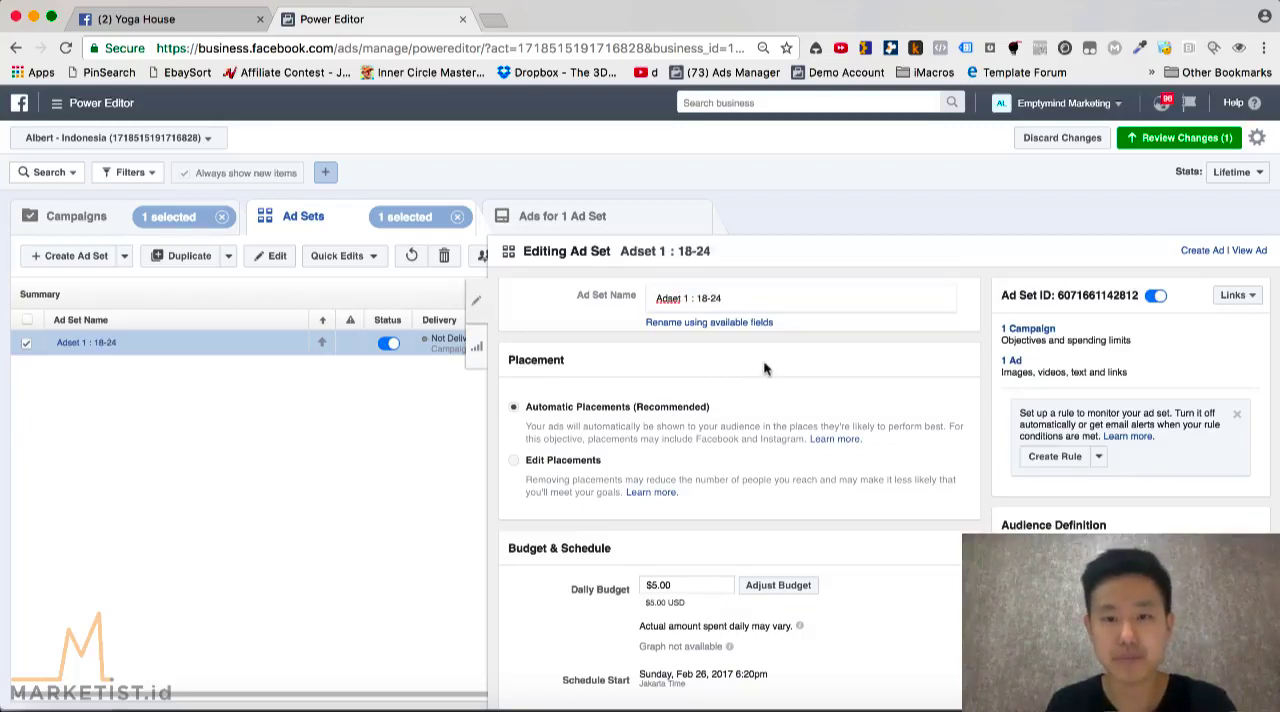
click(478, 311)
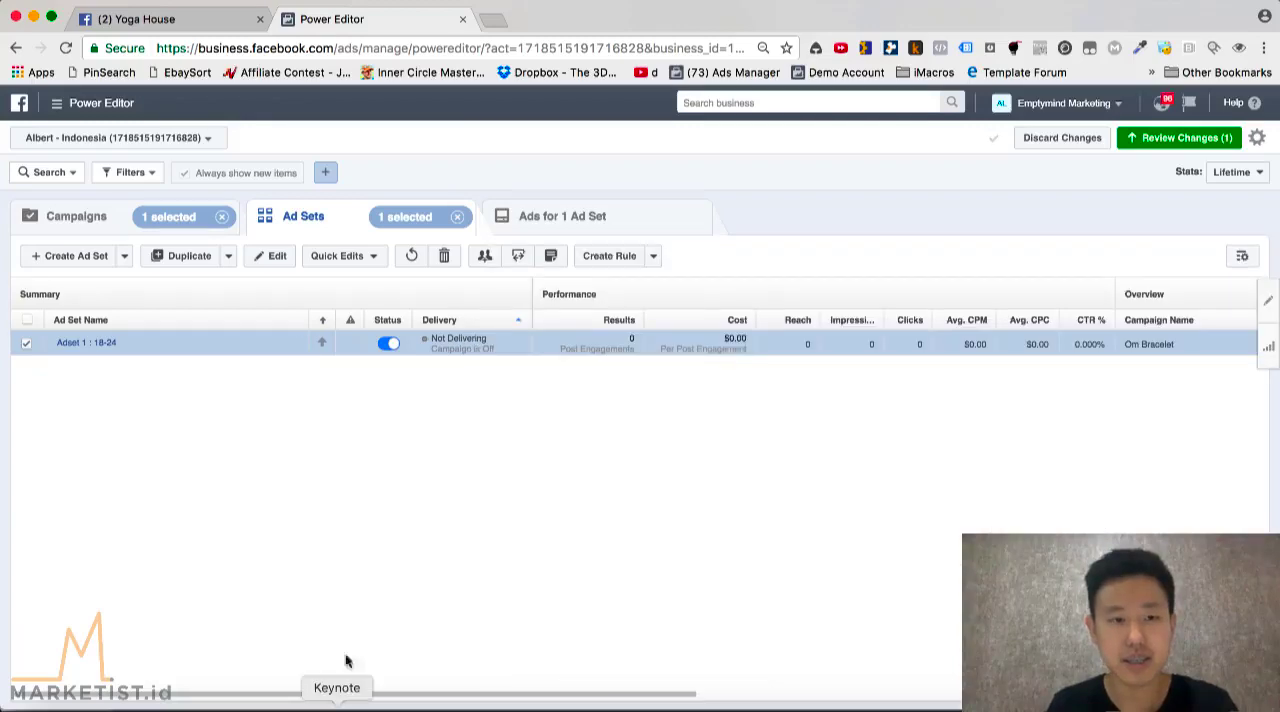
Go back to the campaign list and reopen the Om Bracelet campaign's ad sets
click(78, 220)
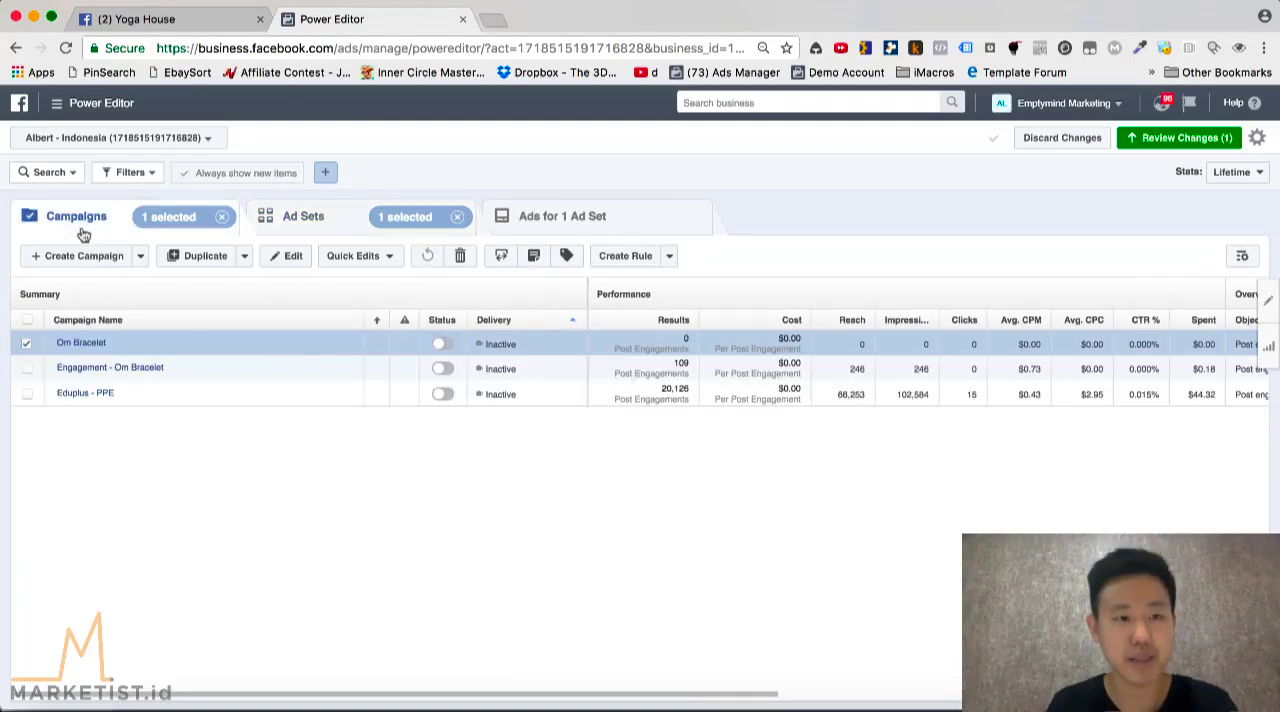
click(86, 344)
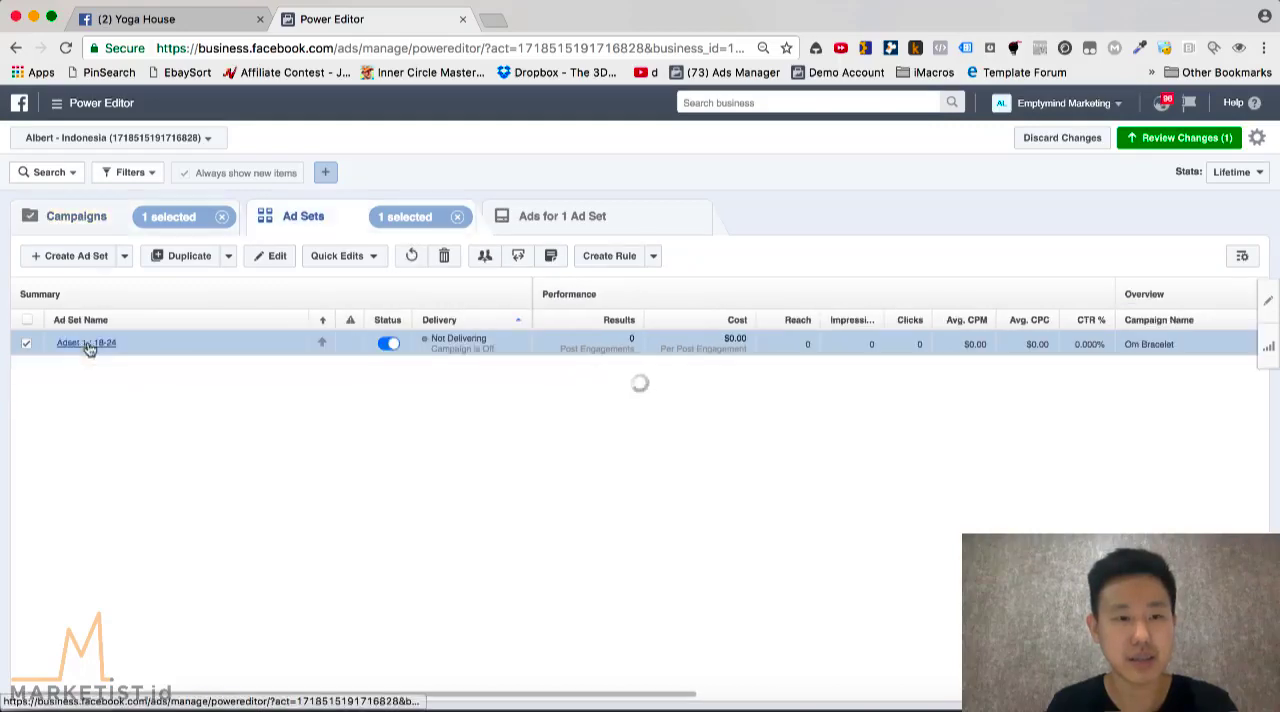
View the first ad set's ads, and switch to Keynote to show the "1 Campaign → 2 Adsets" slide
click(530, 216)
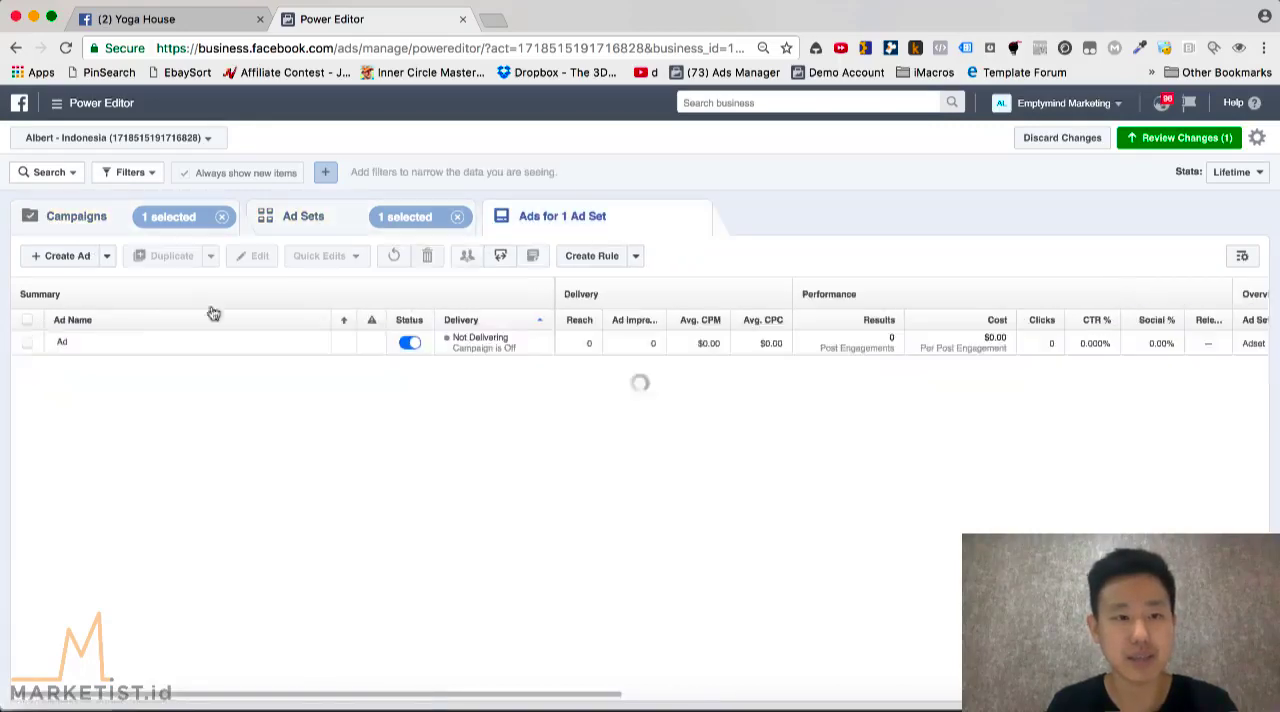
click(334, 708)
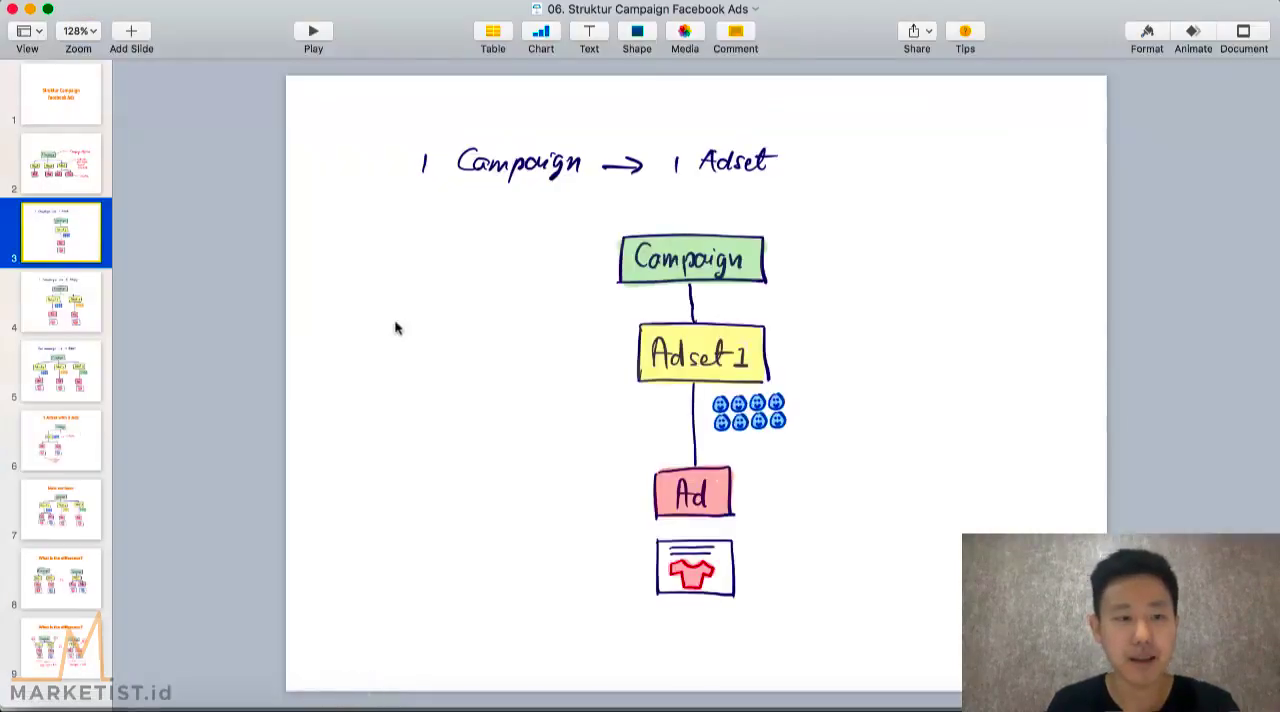
click(63, 308)
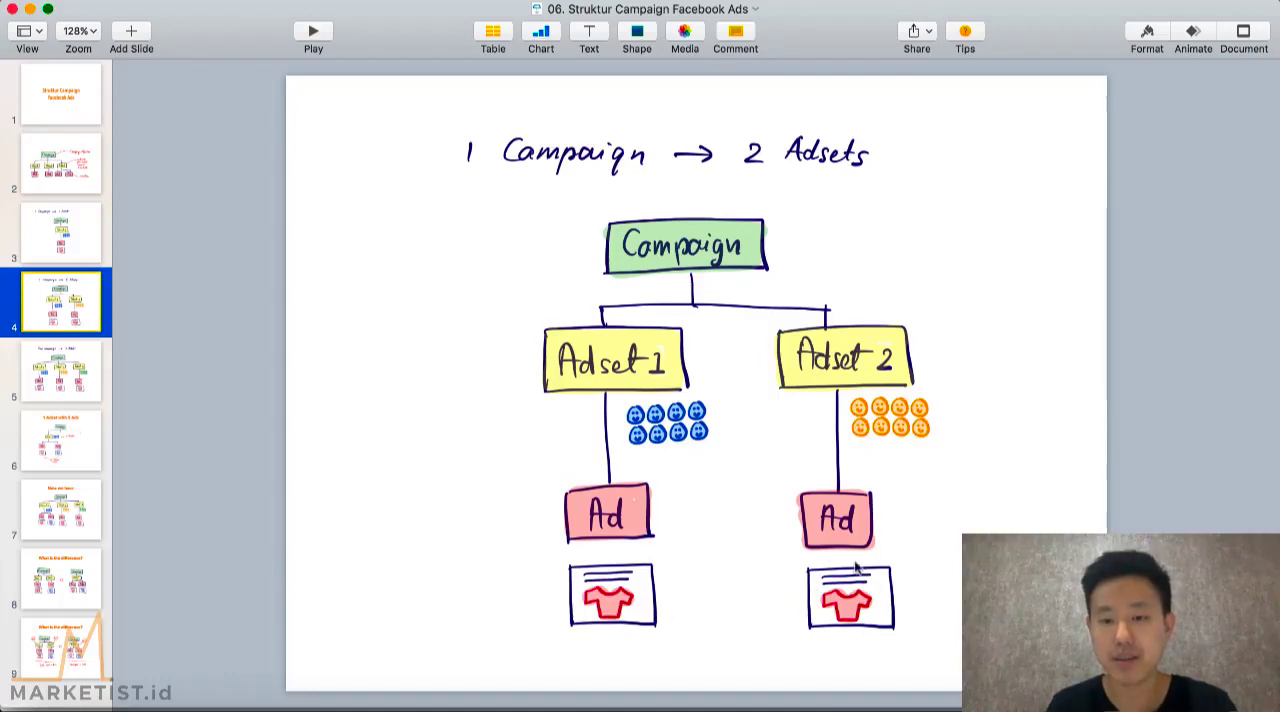
Return to Chrome to reopen the Om Bracelet campaign's ad sets, and compare them with Keynote's two-ad-set diagram
click(233, 708)
click(303, 216)
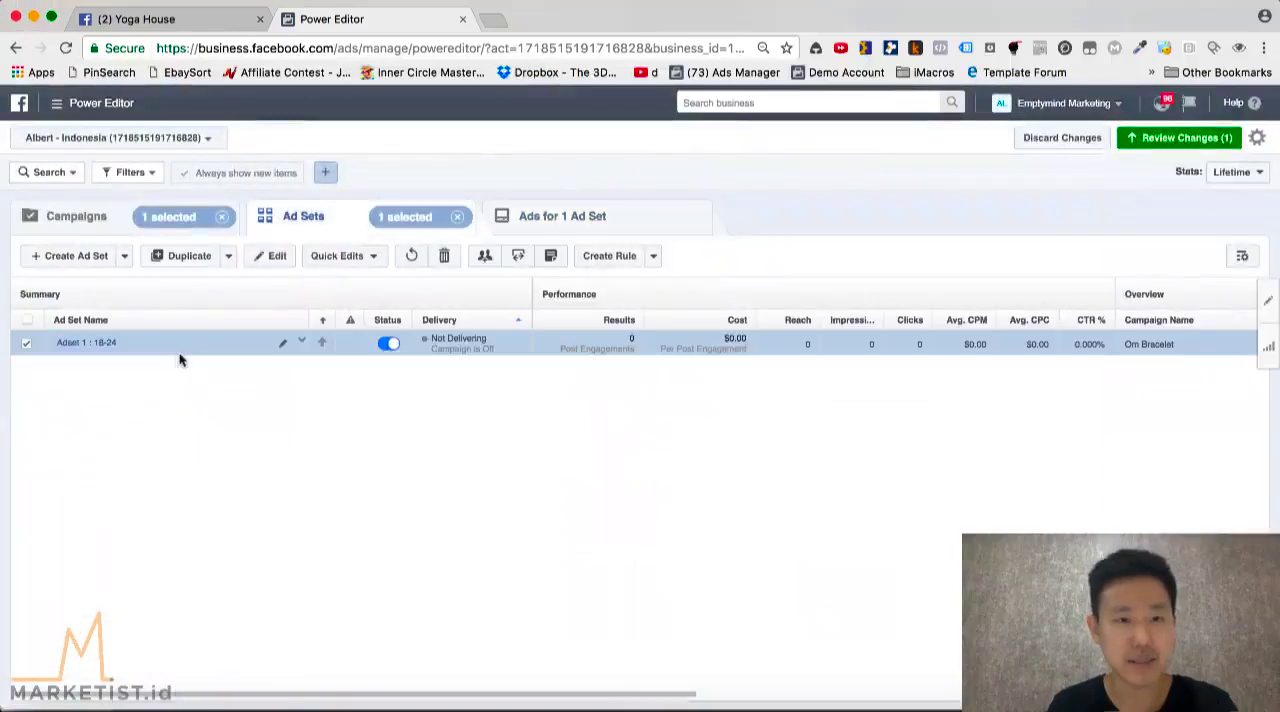
click(75, 216)
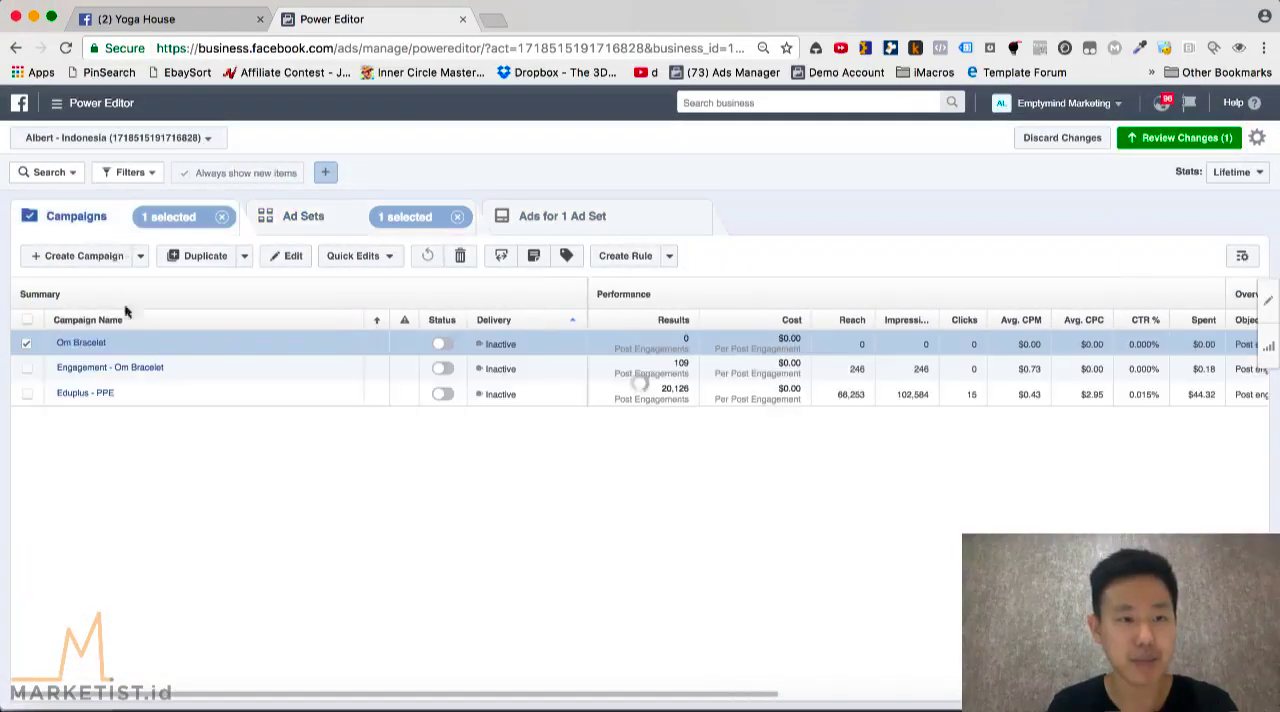
click(86, 344)
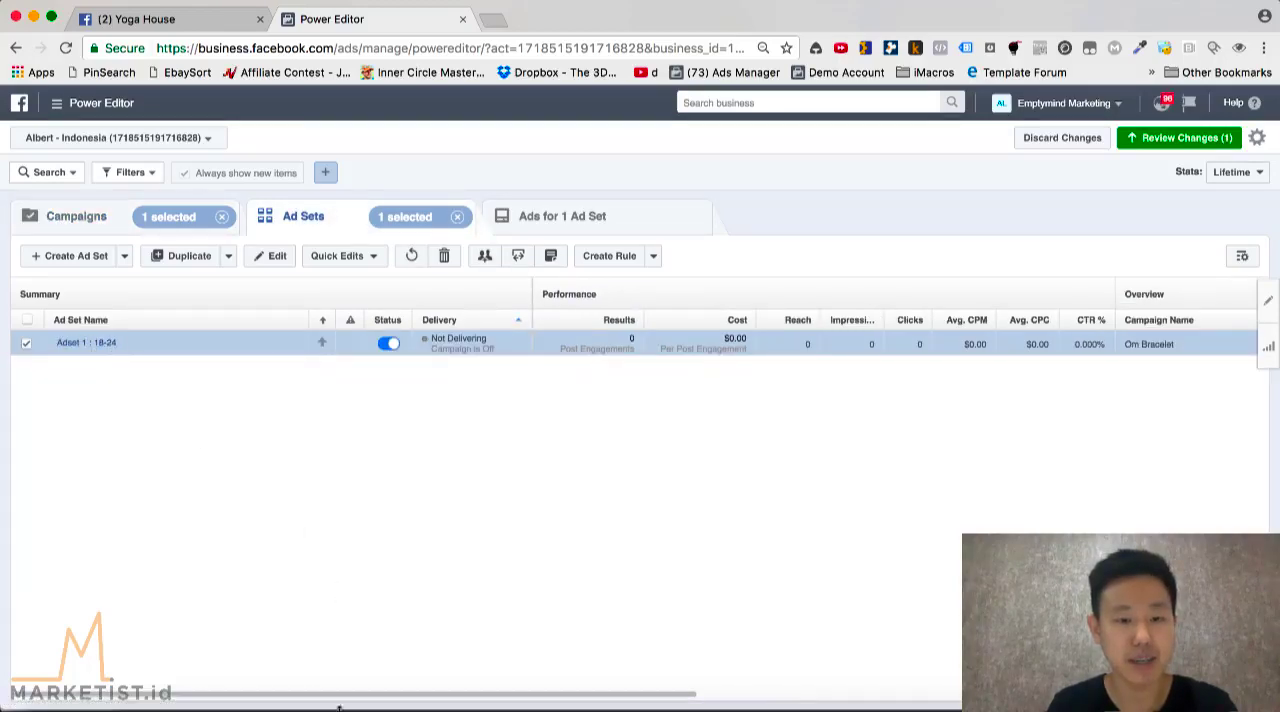
click(340, 706)
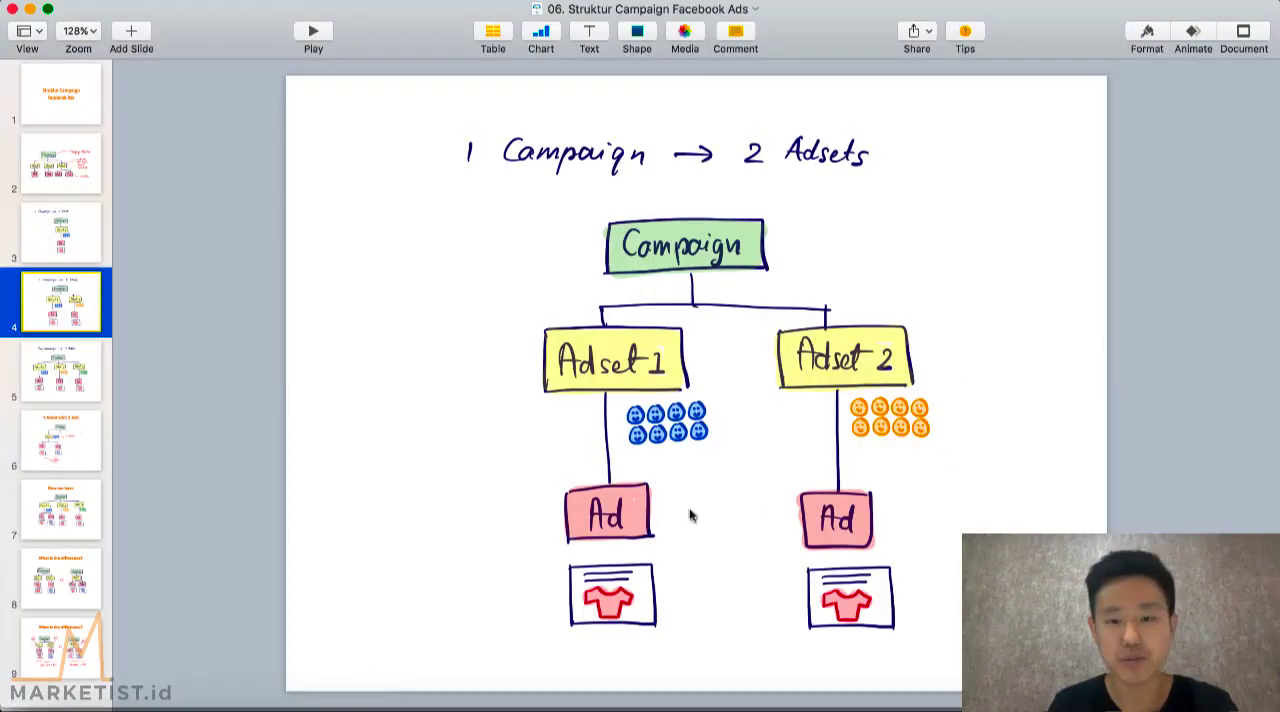
click(233, 702)
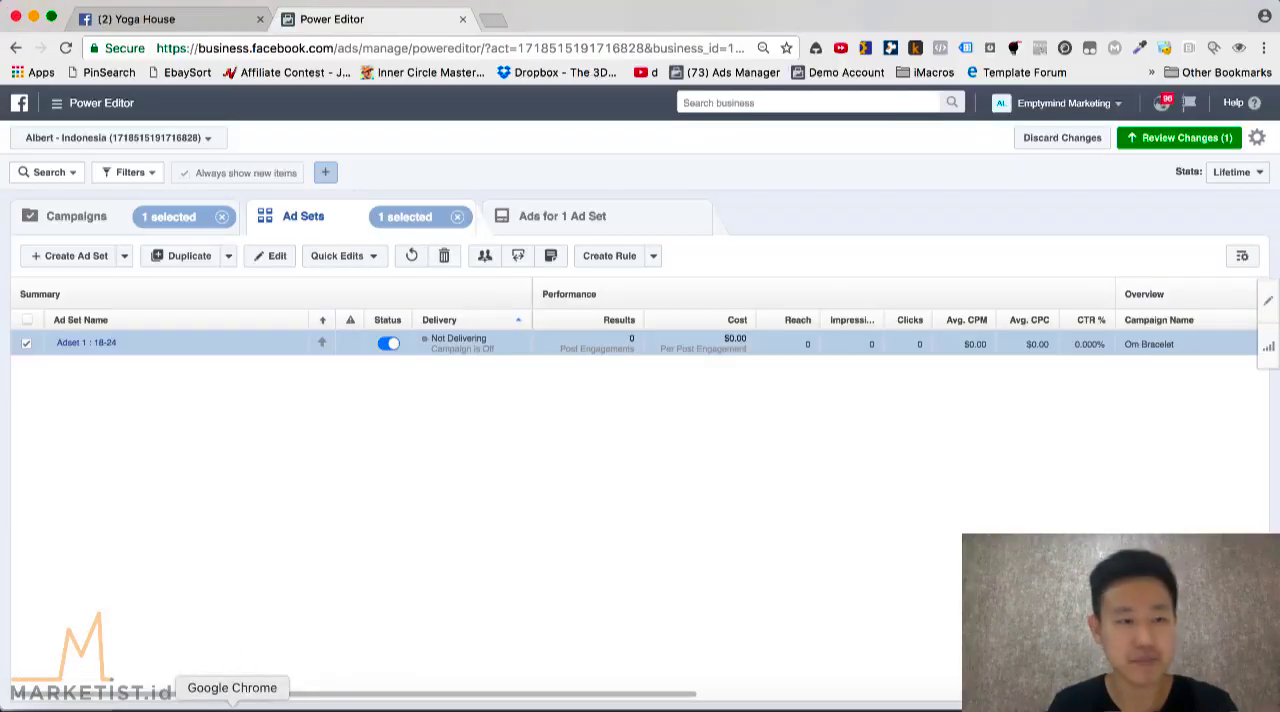
Create the ad set "Adset 2 : 25-34" in the existing Om Bracelet campaign, with a new ad named "Ad2"
click(77, 257)
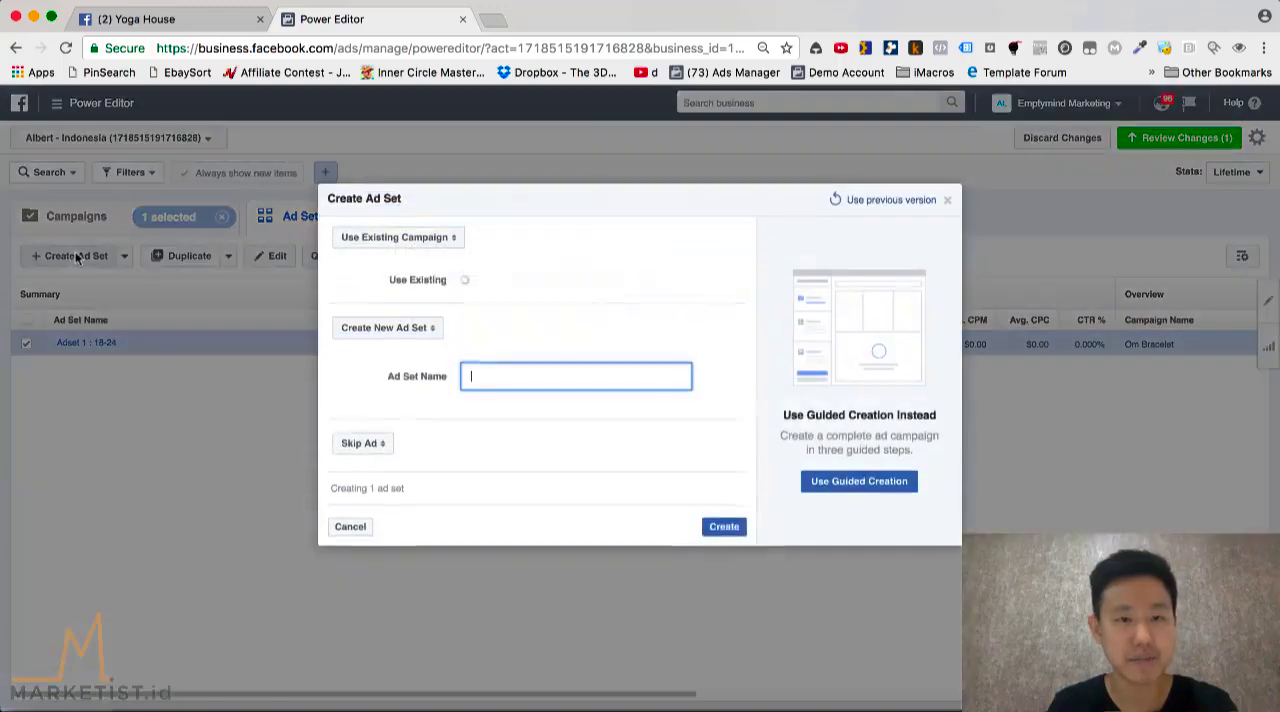
text(Adset 2 : 25-34)
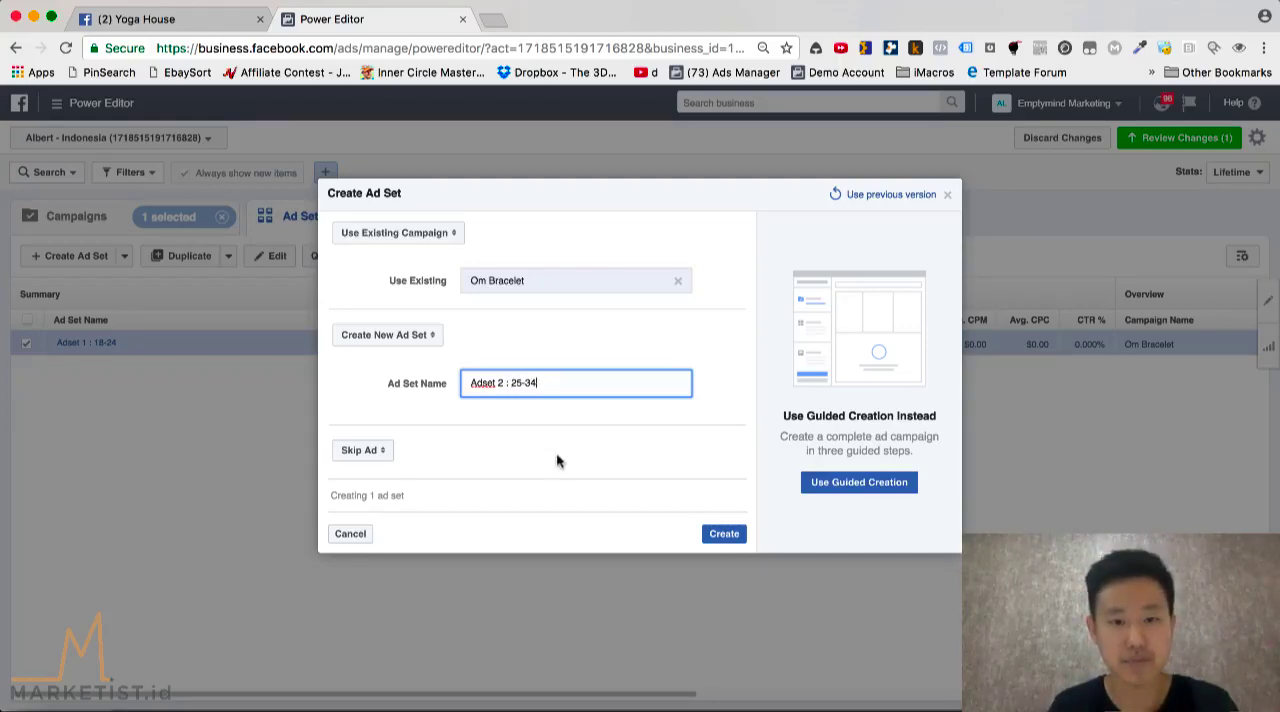
click(556, 452)
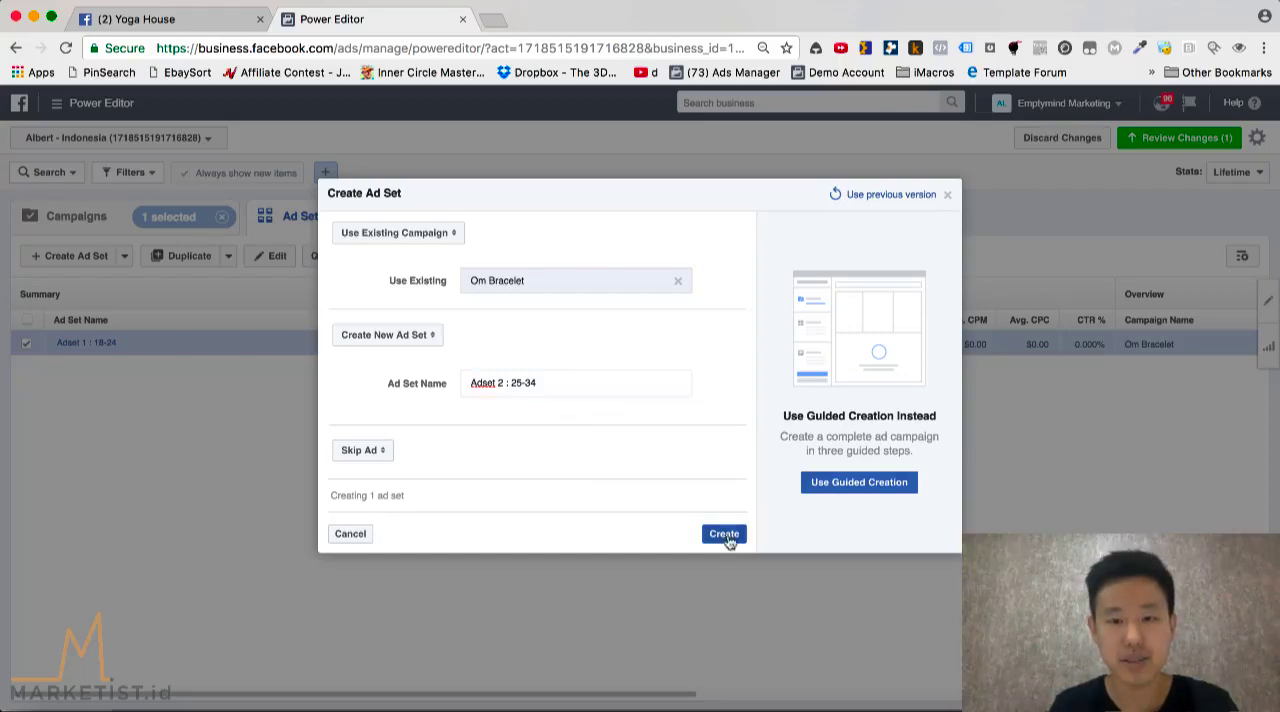
click(372, 451)
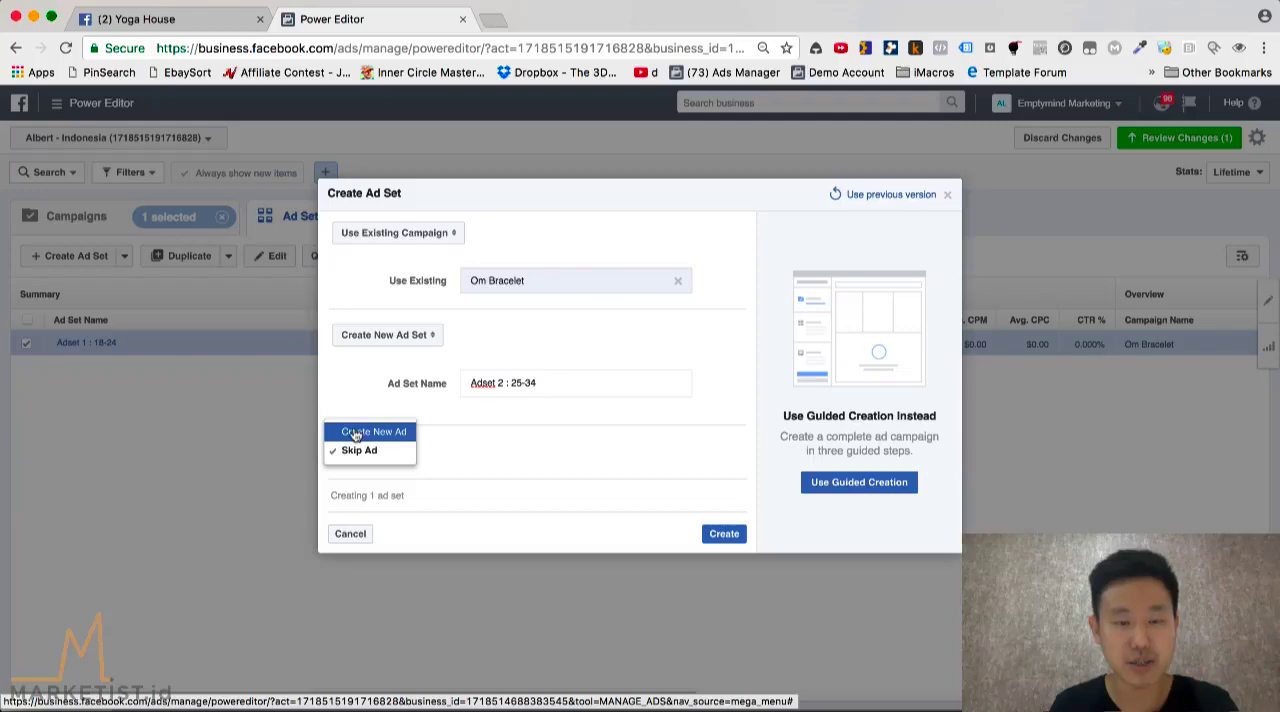
click(355, 432)
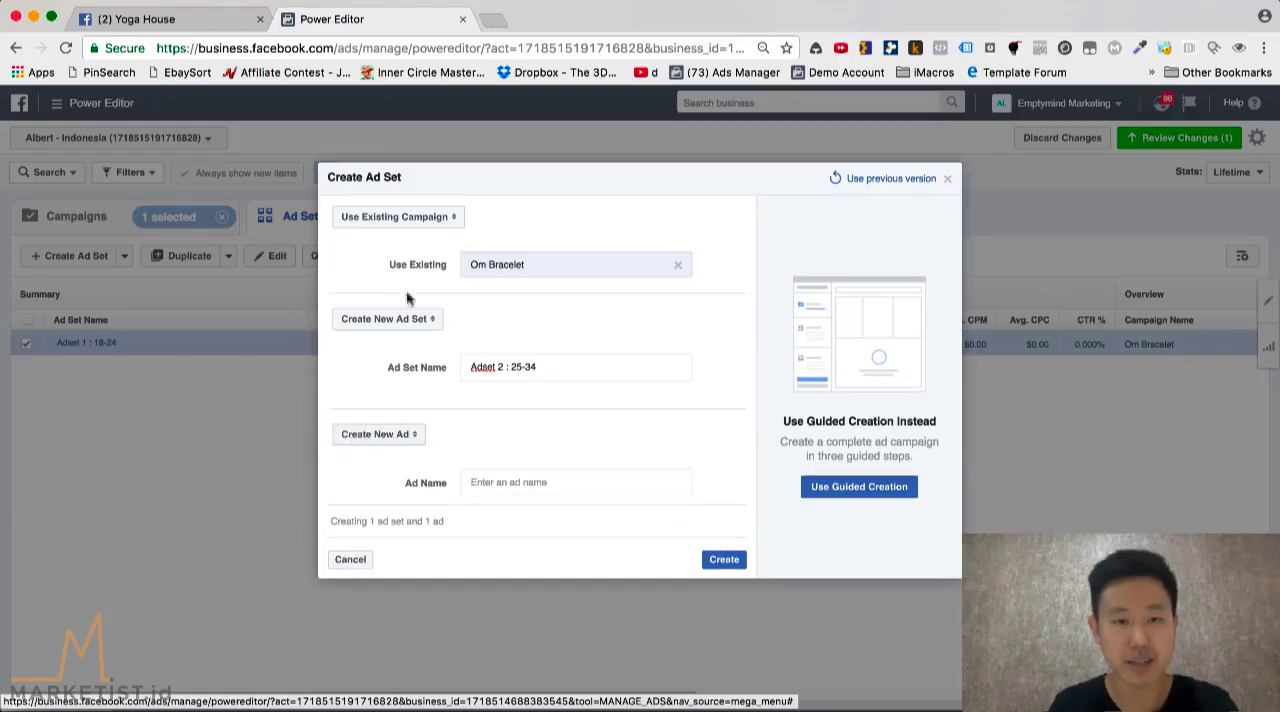
click(508, 482)
text(Ad2)
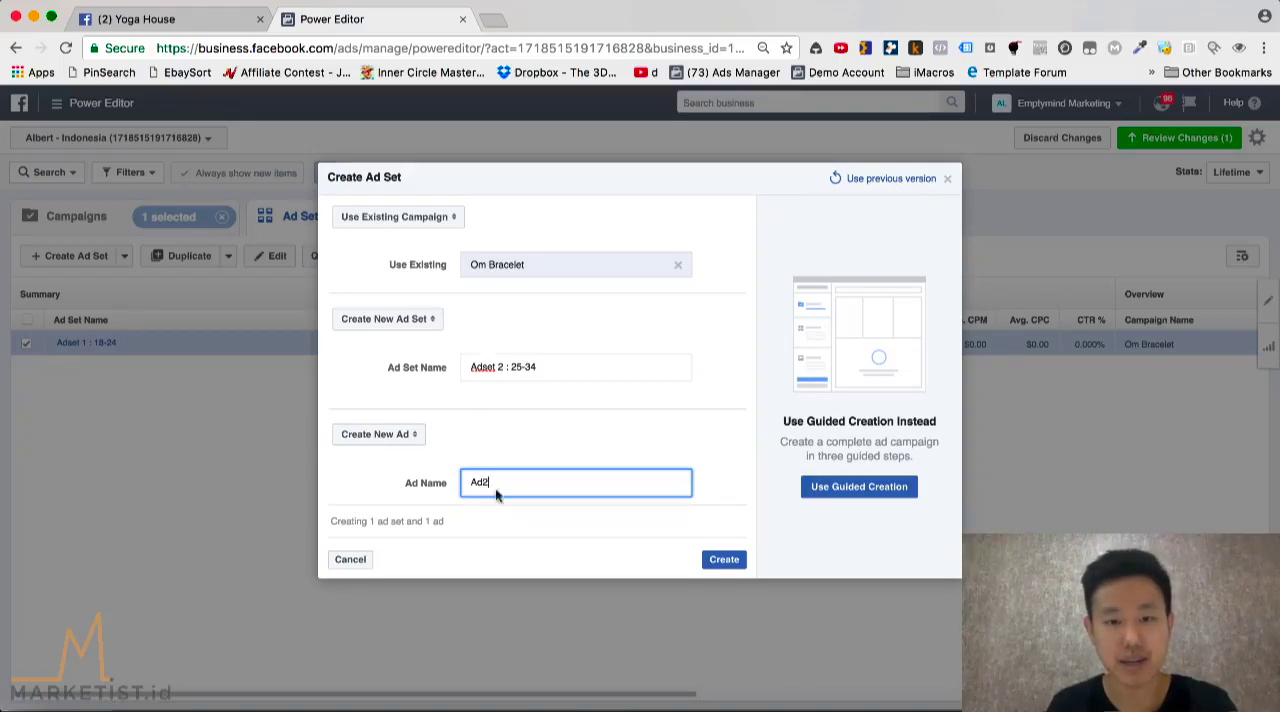
click(724, 559)
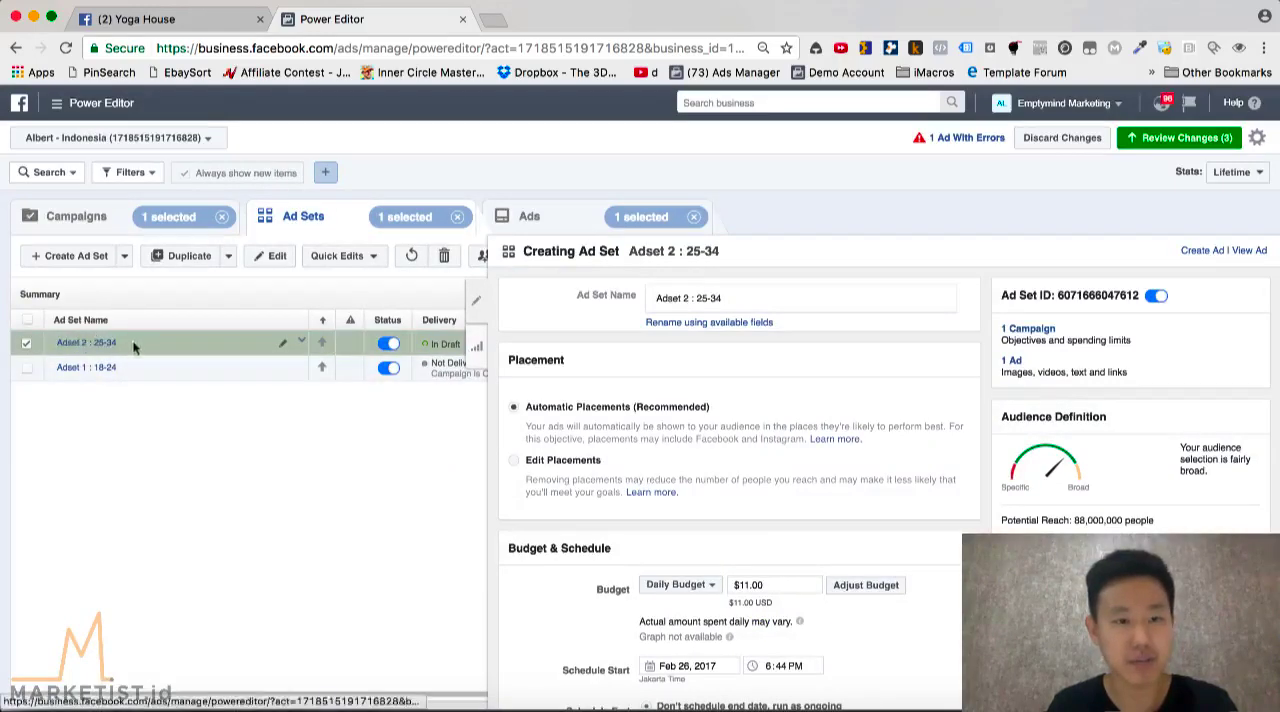
Set the daily budget of Adset 2 : 25-34 to $5.00
click(781, 584)
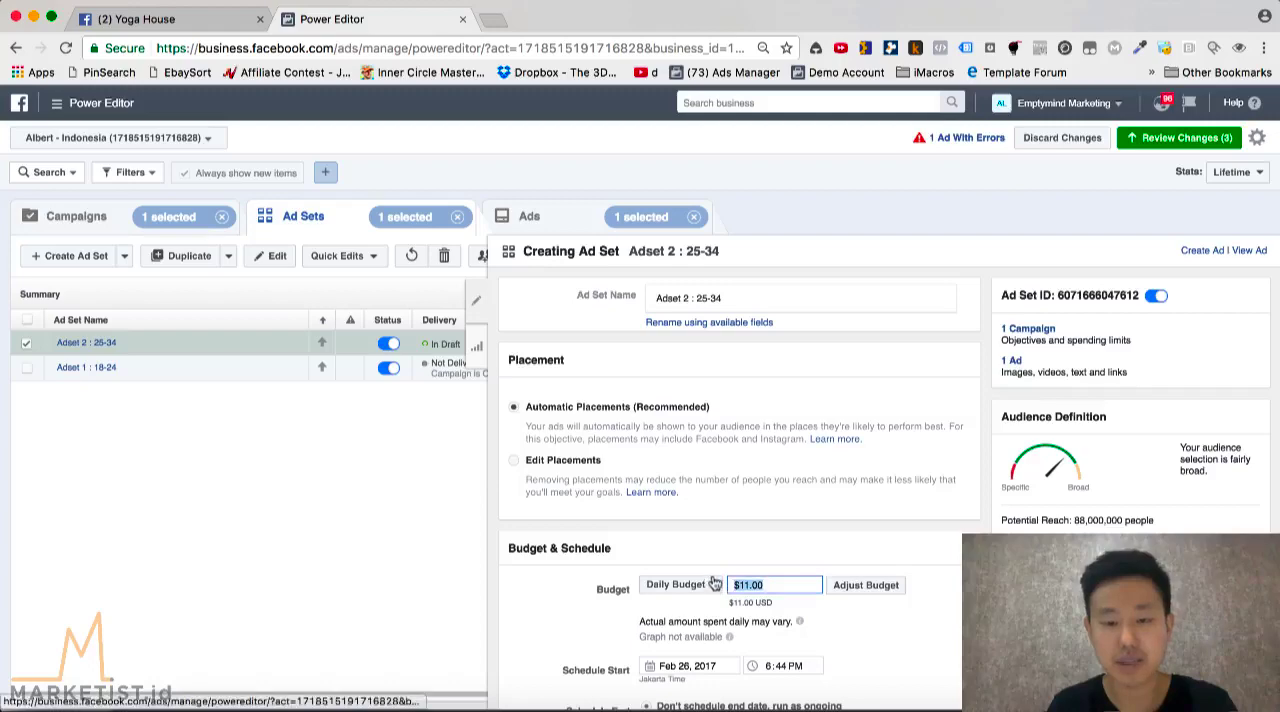
text(5)
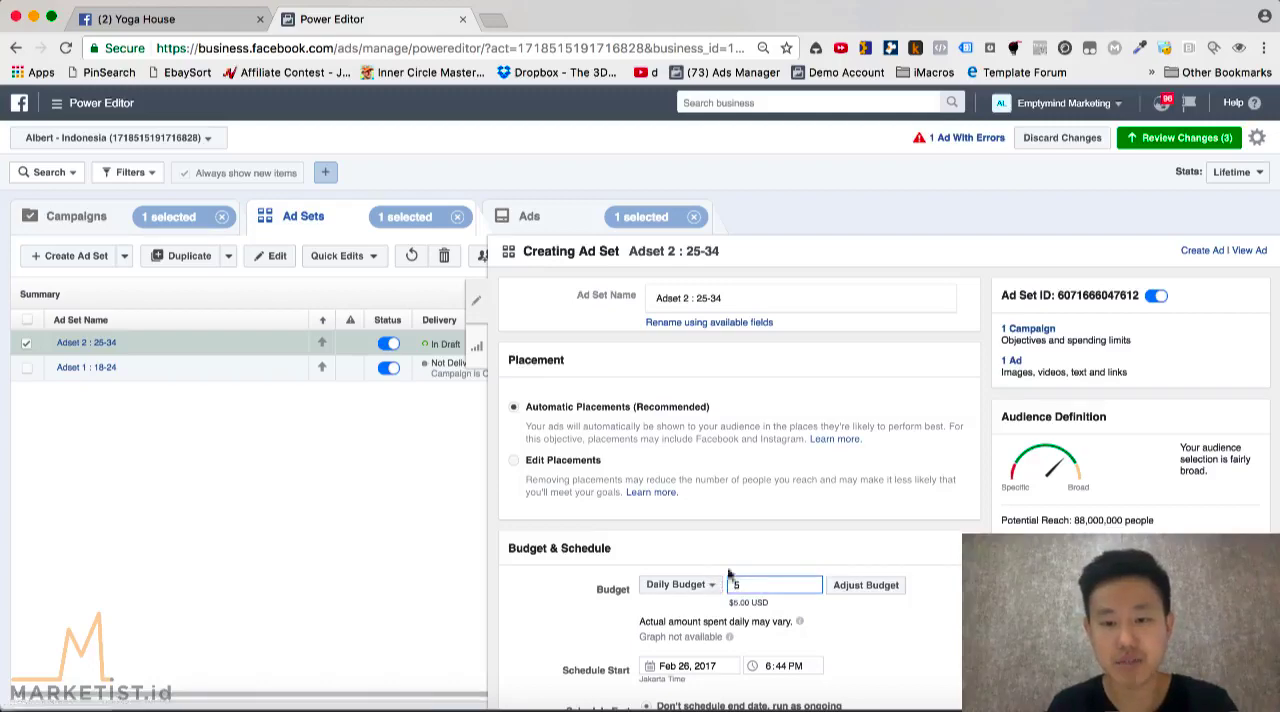
click(859, 636)
Set the audience age range of Adset 2 to 25-34
scroll(757, 578, down, 3)
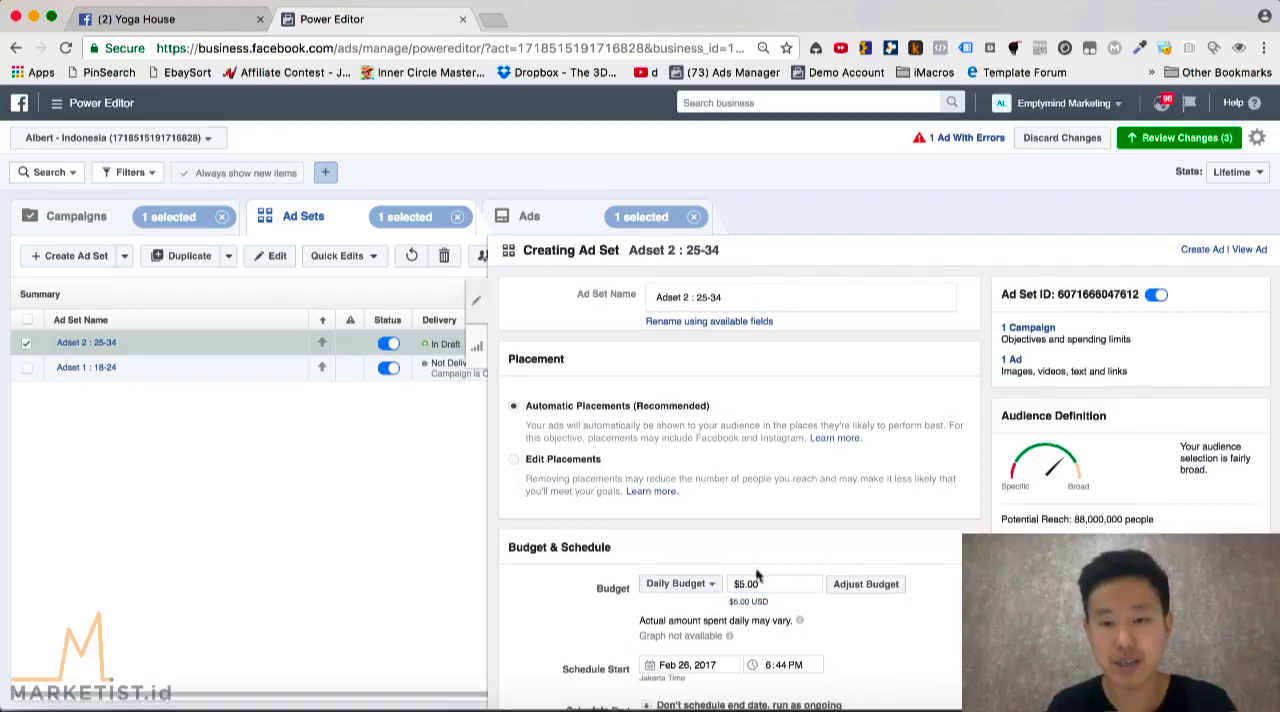
scroll(757, 576, down, 6)
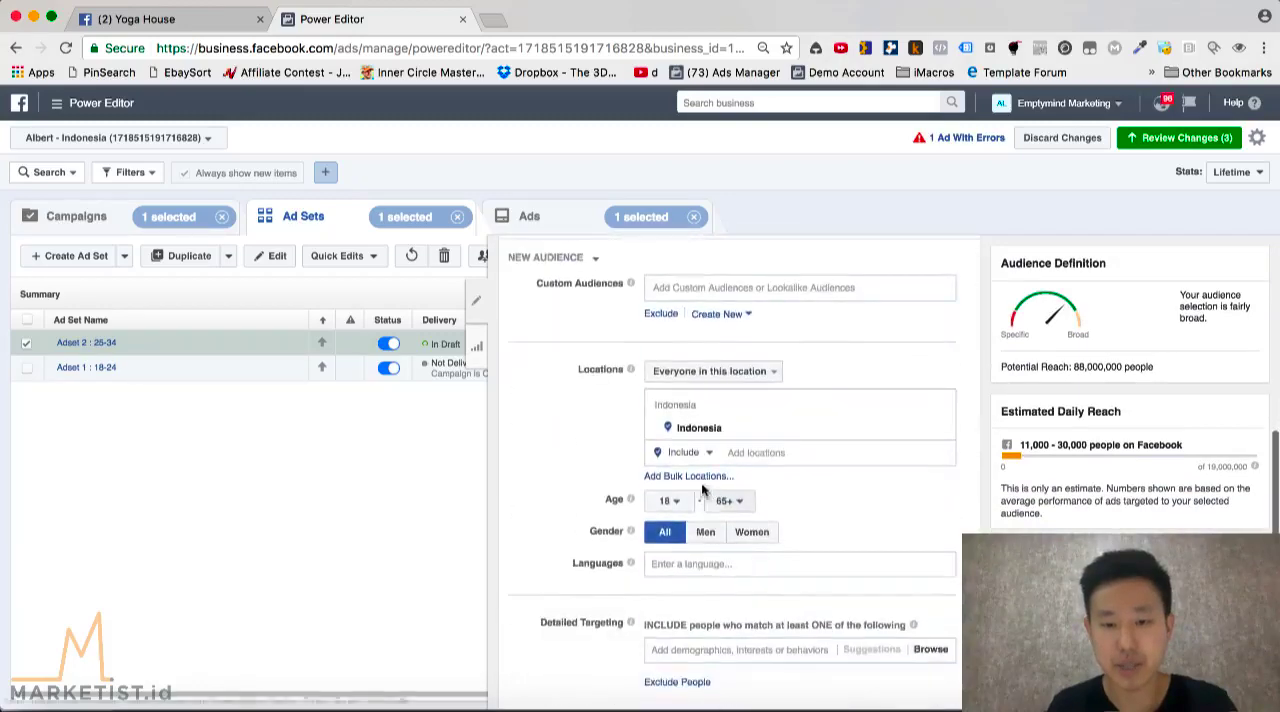
click(679, 500)
scroll(668, 430, down, 2)
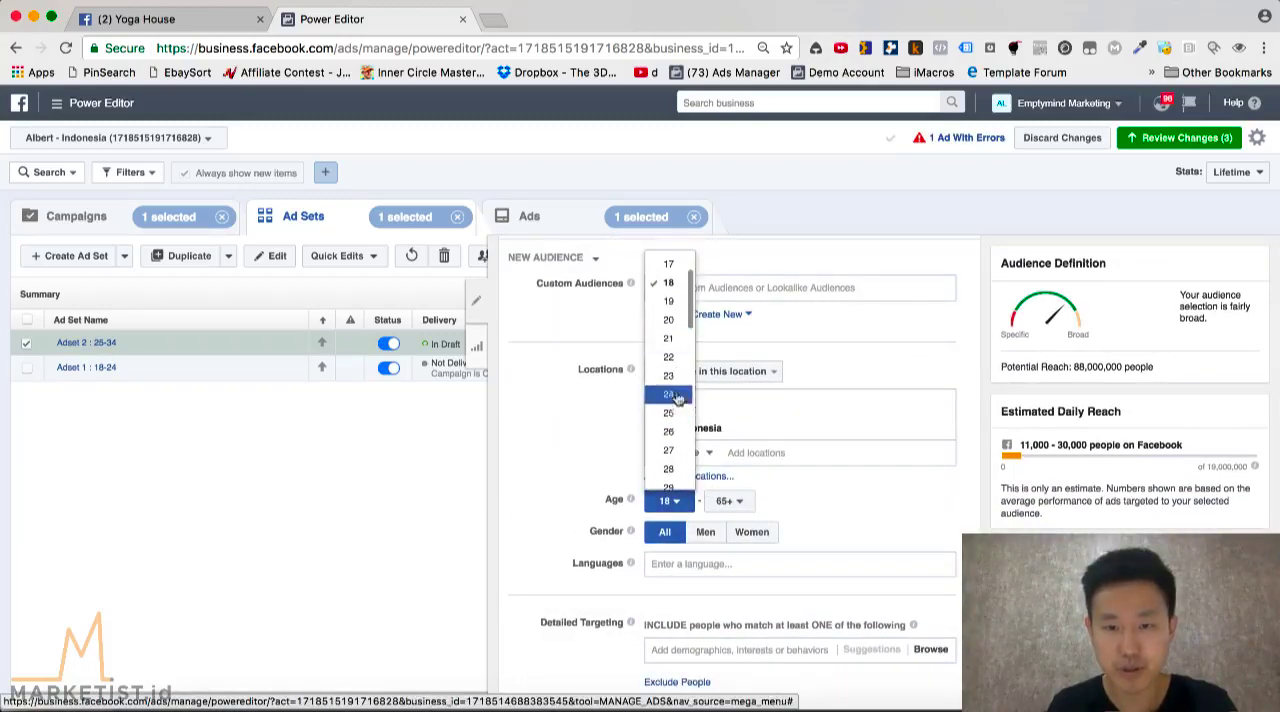
click(668, 413)
click(729, 500)
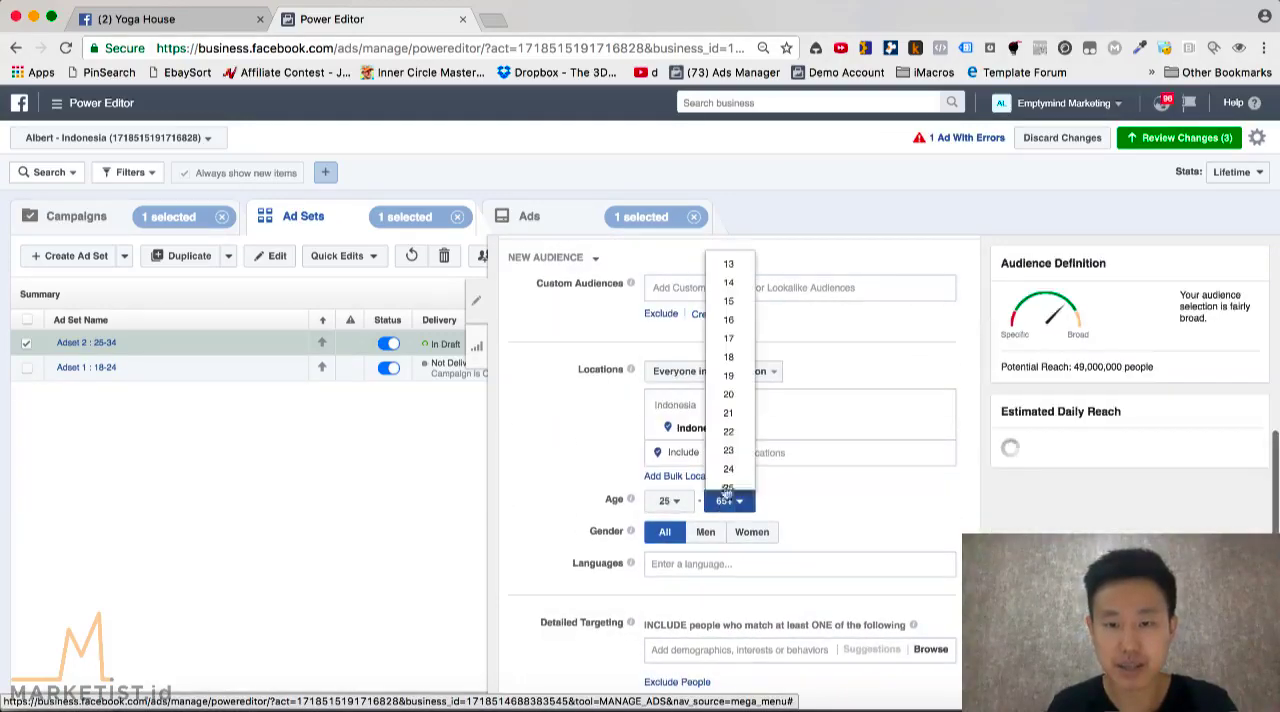
scroll(728, 440, up, 10)
scroll(729, 432, down, 3)
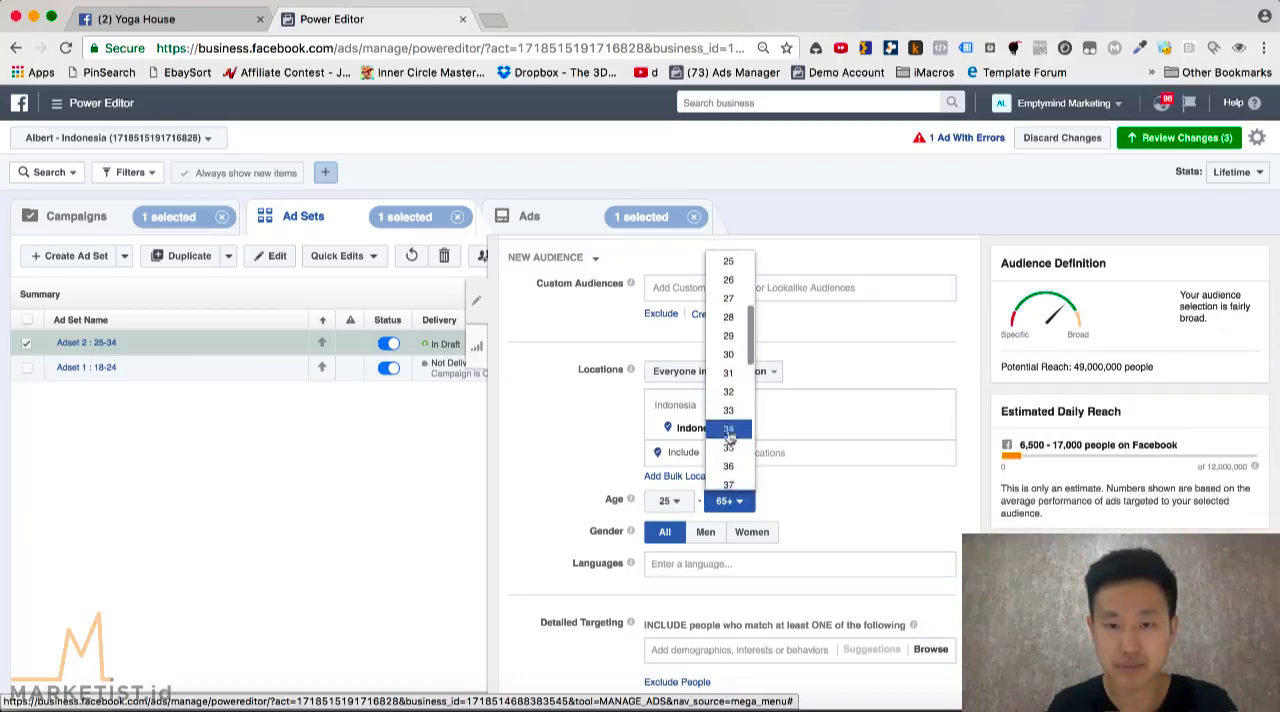
click(729, 428)
scroll(760, 380, up, 5)
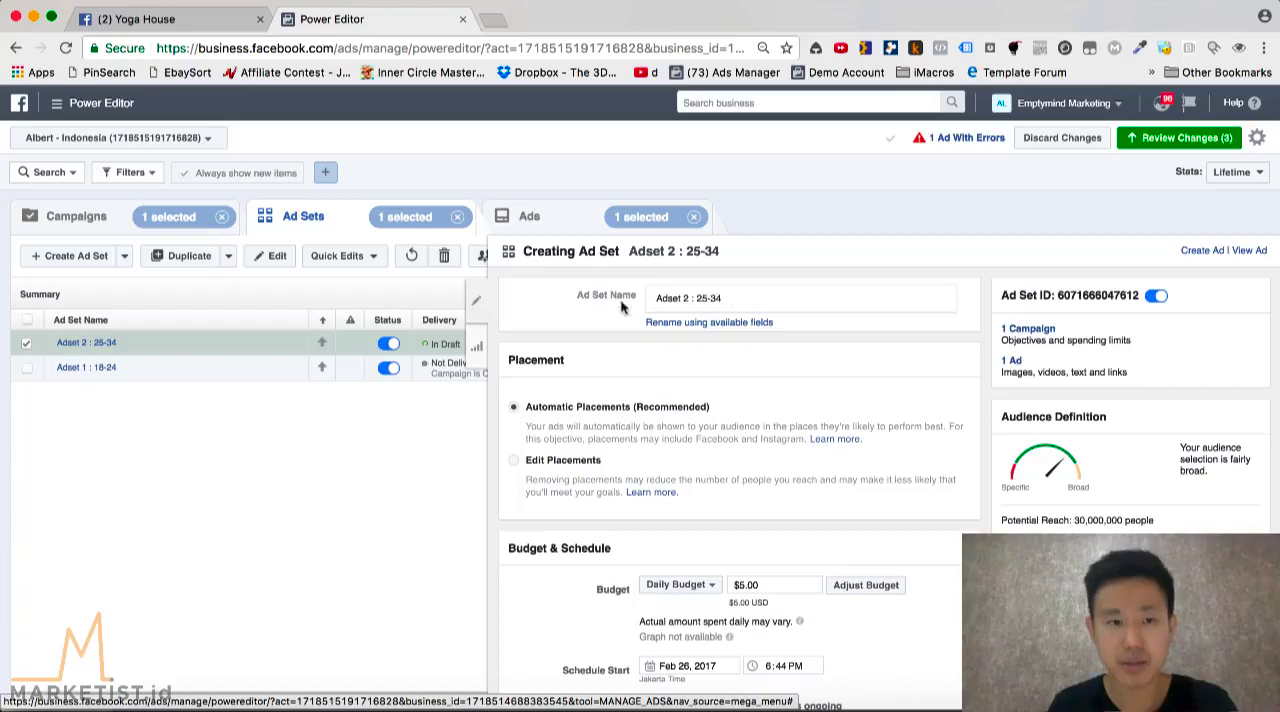
Open Adset 2's ad and set its Instagram account to use the selected Facebook Page
click(87, 343)
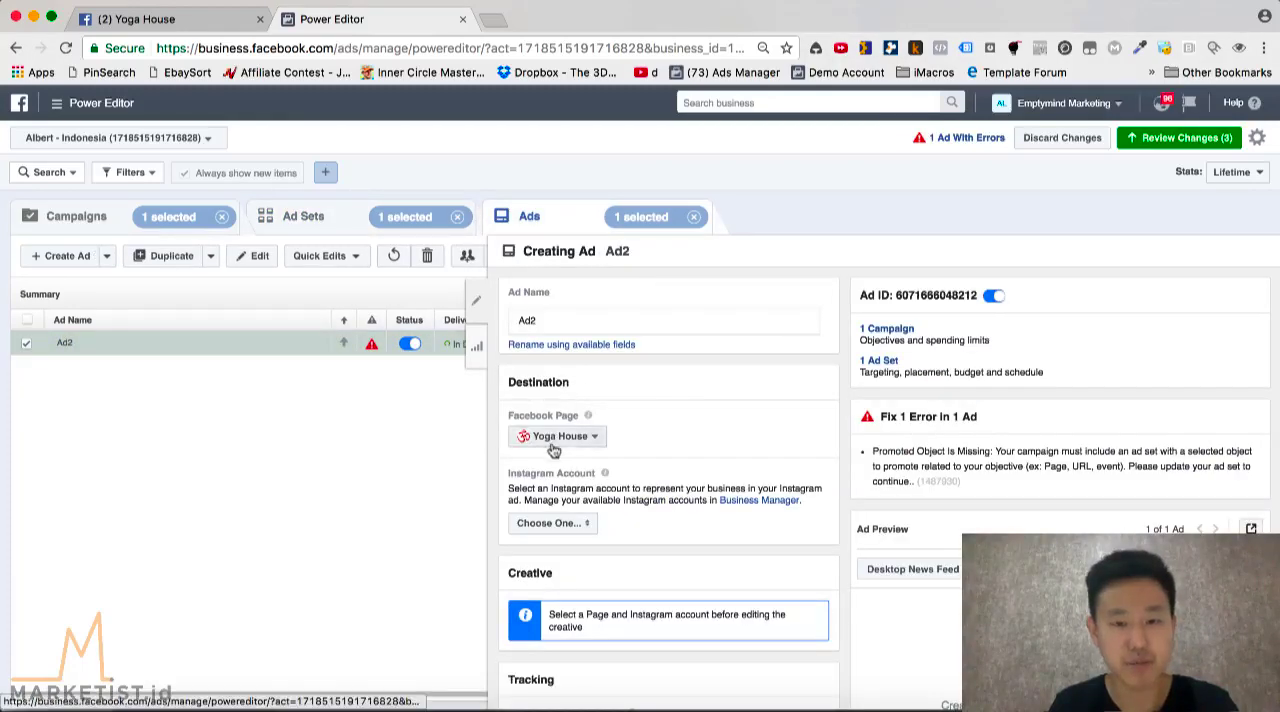
click(568, 524)
click(586, 563)
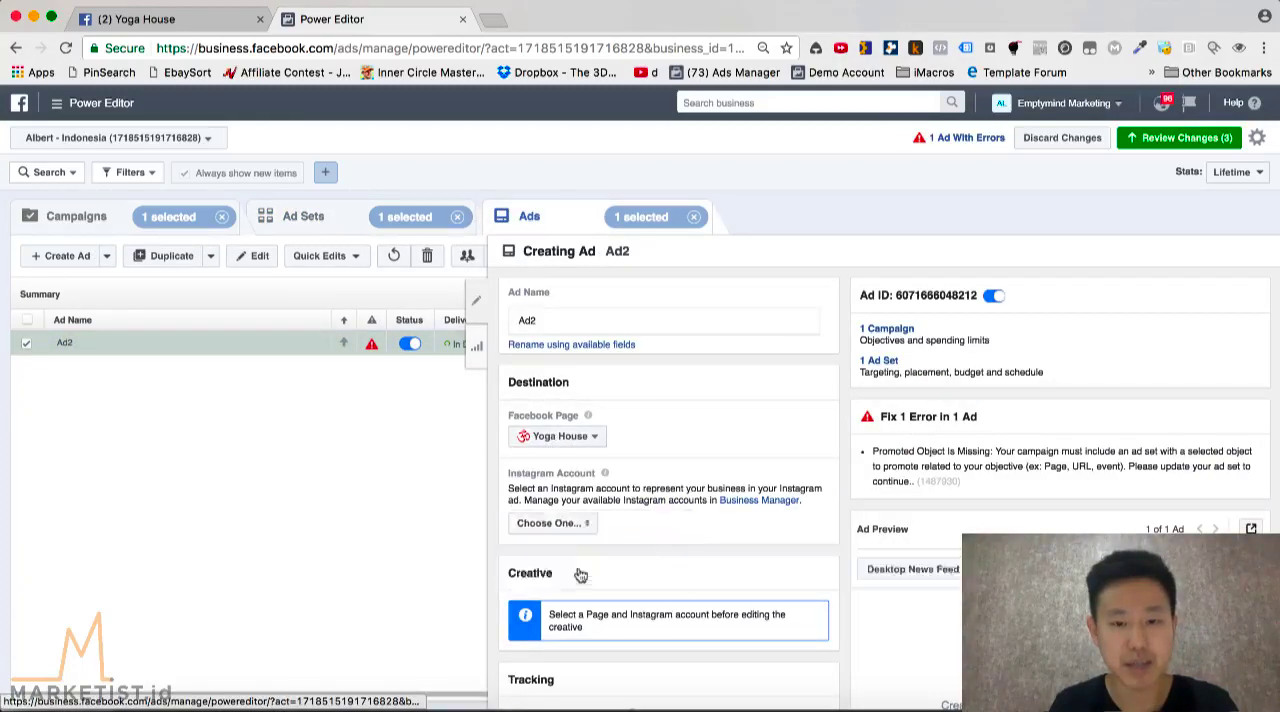
Choose the existing Black Onyx Stone bracelet page post for Ad2, check the preview and close the editor
scroll(697, 511, down, 1)
click(566, 575)
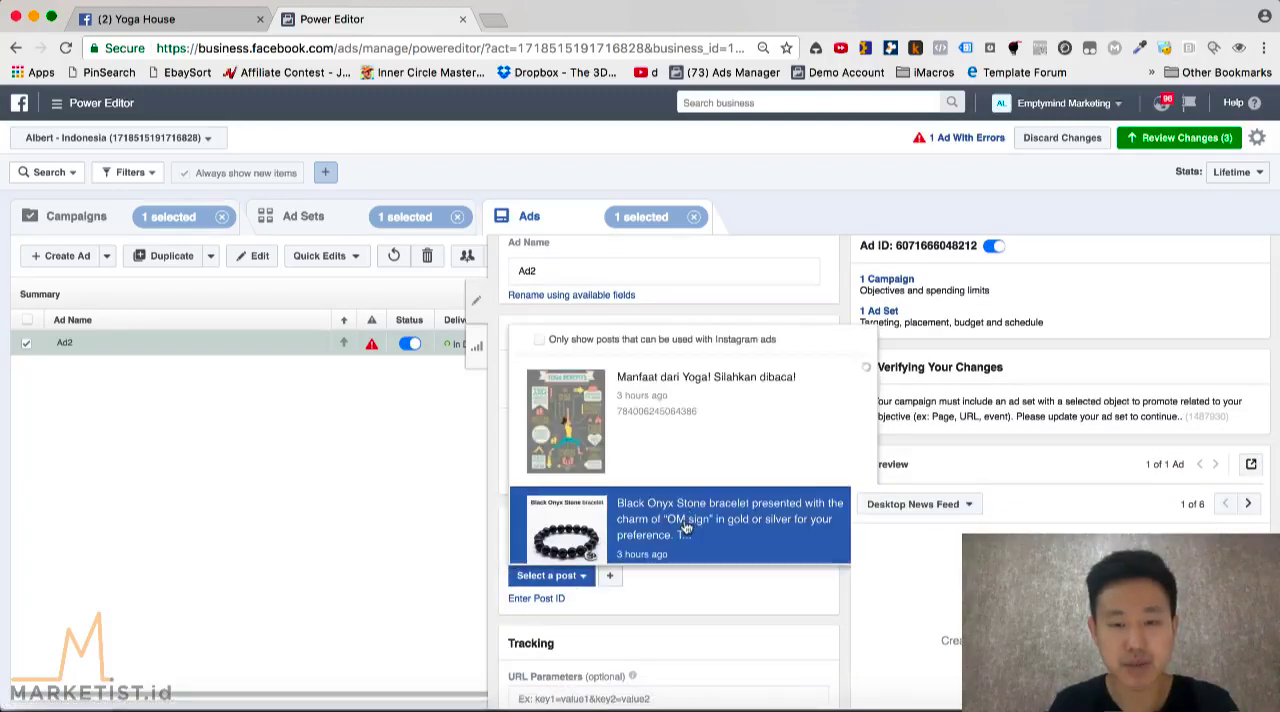
click(641, 535)
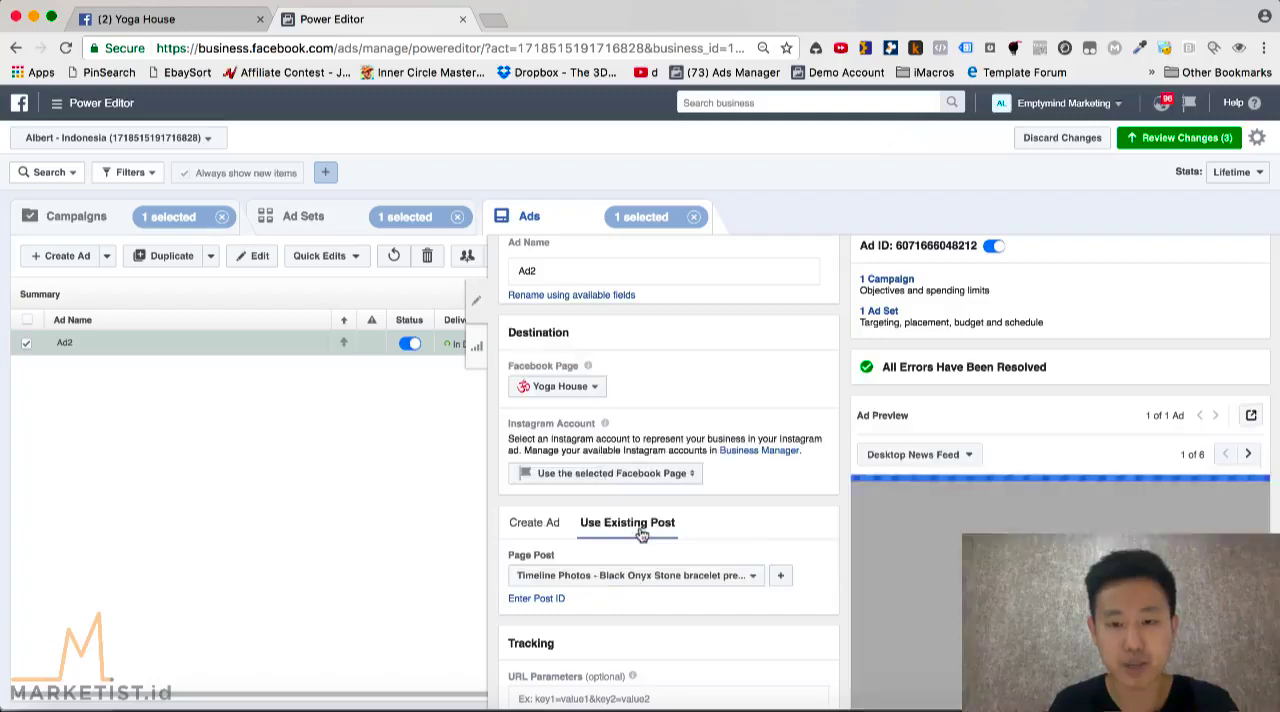
scroll(856, 563, down, 1)
scroll(856, 563, down, 2)
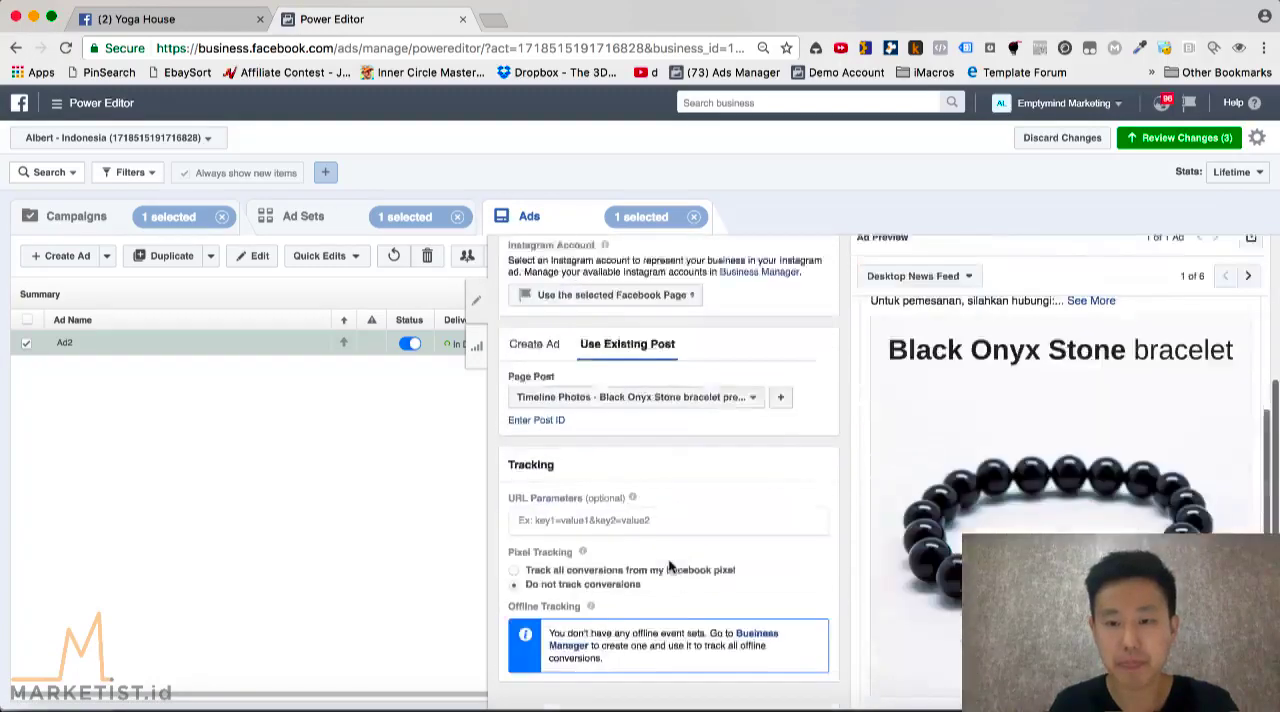
click(472, 300)
Review the ad sets and Adset 2's ad, compare them with Keynote's two-ad-set diagram, and return to Chrome
click(316, 219)
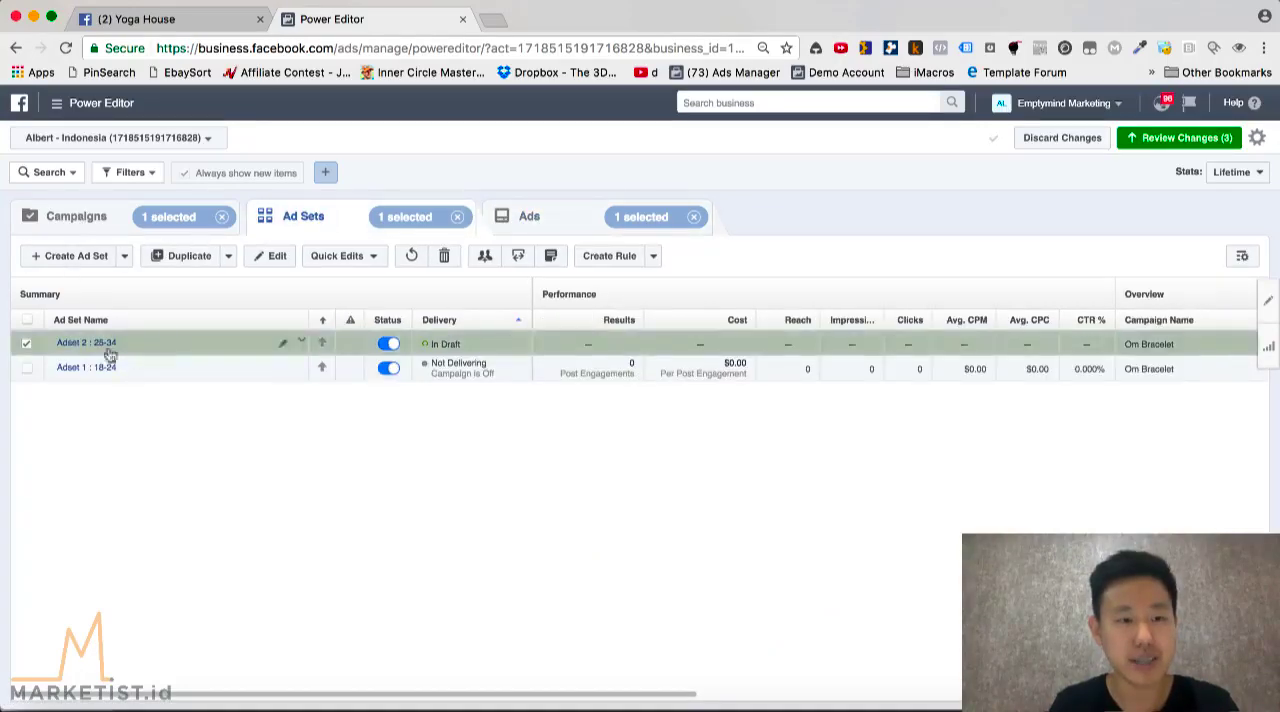
click(551, 222)
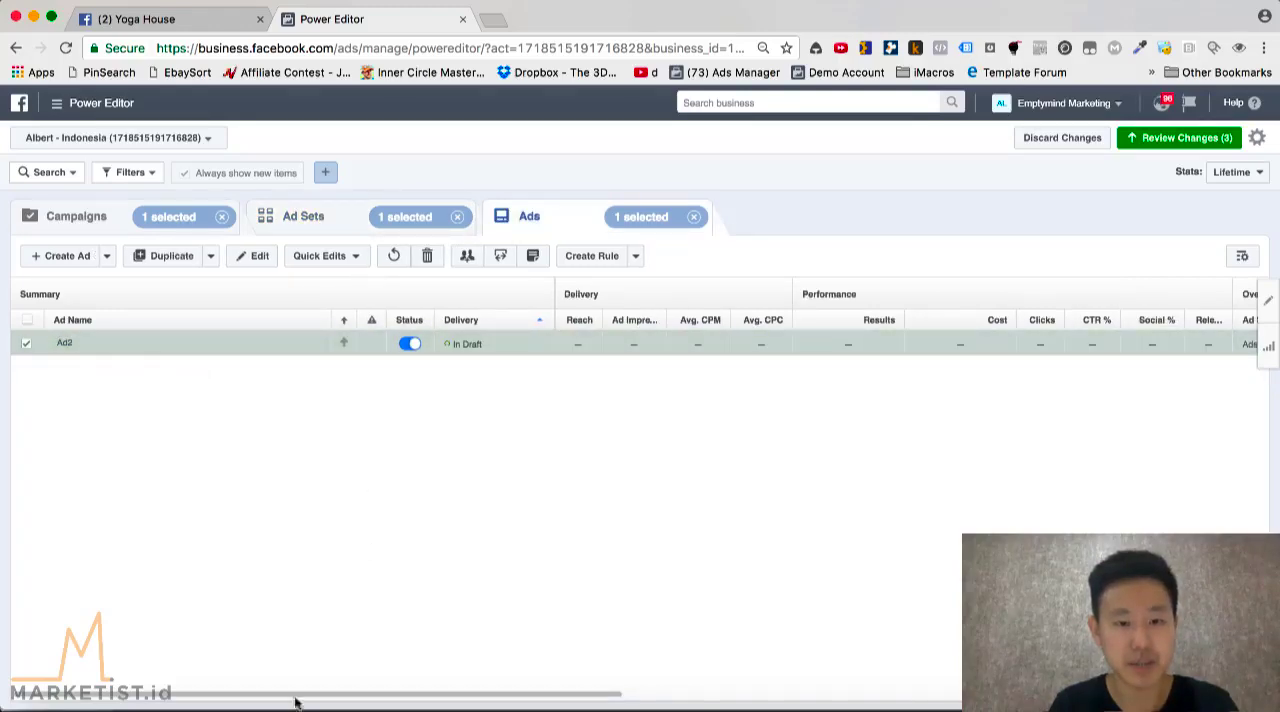
click(334, 700)
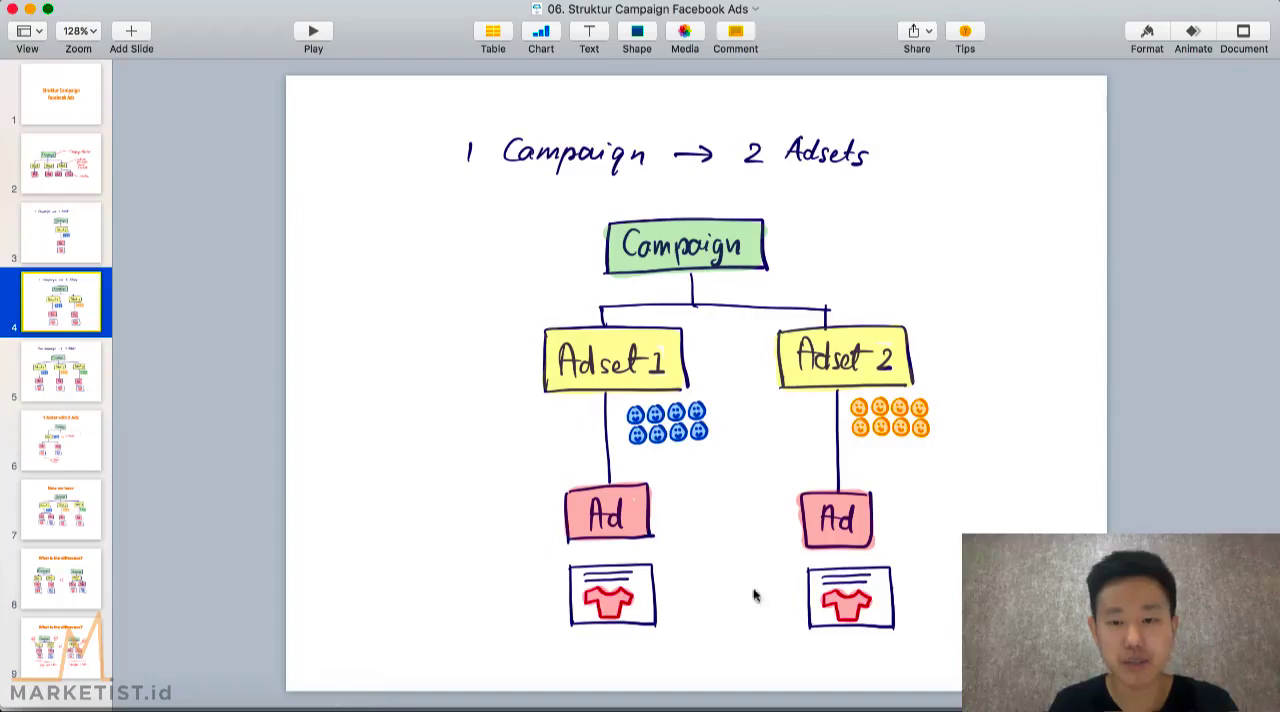
click(230, 700)
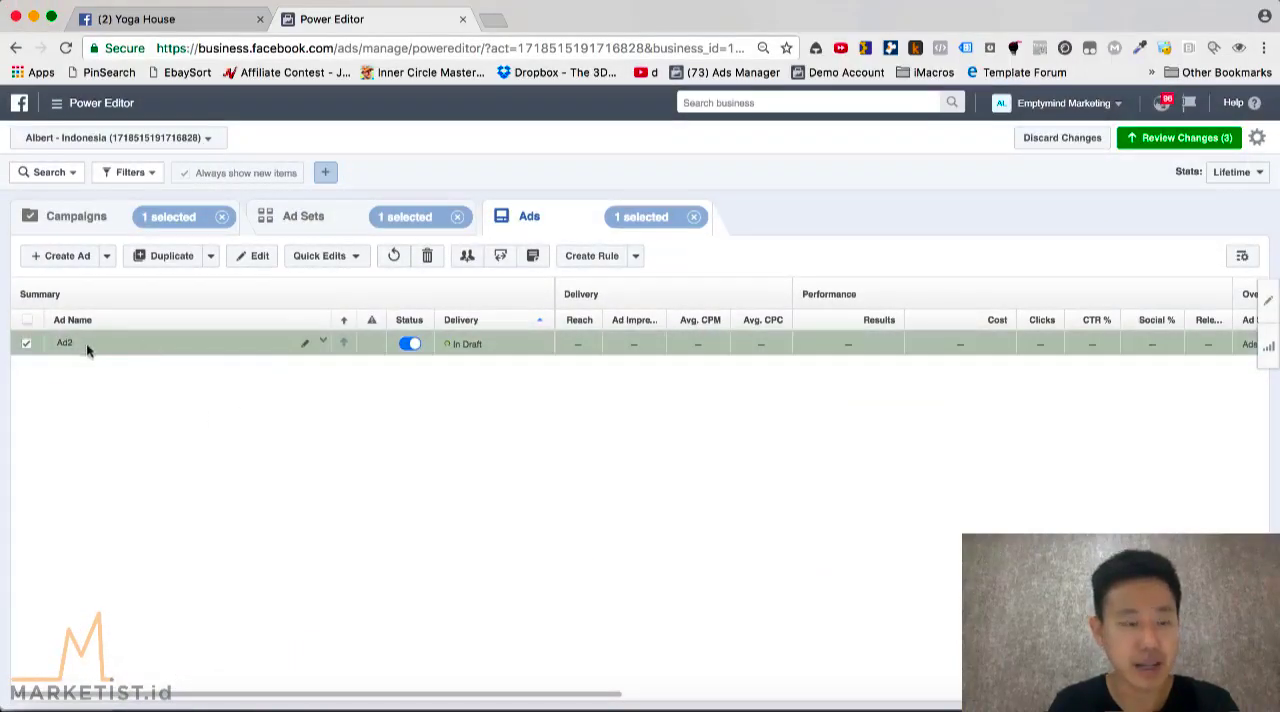
Clear the ad set and ad selections and list all ads of the Om Bracelet campaign
click(334, 224)
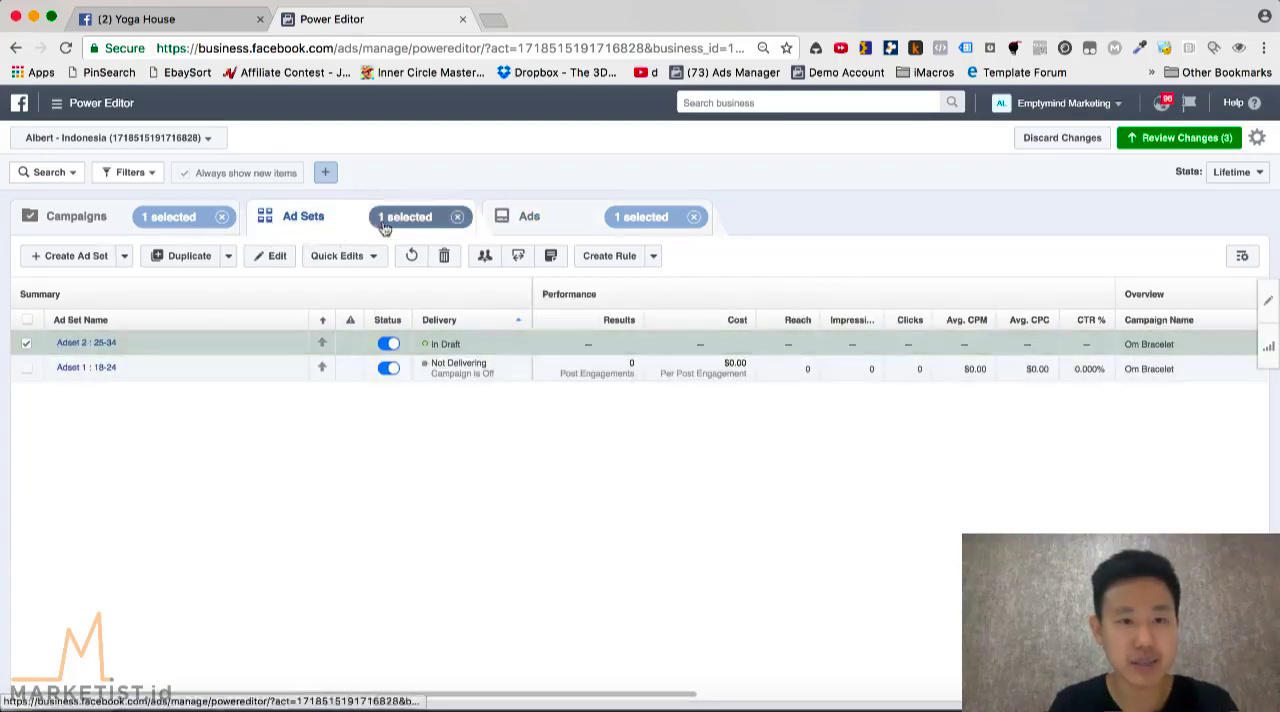
click(459, 218)
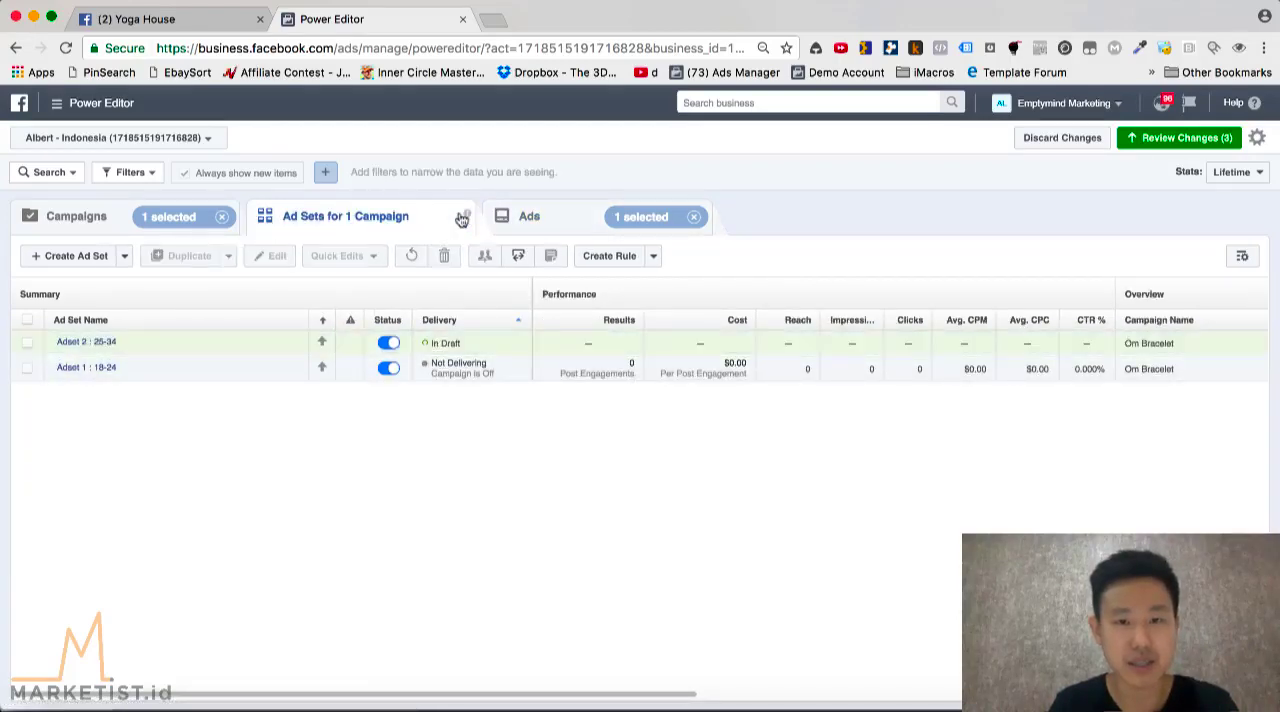
click(694, 217)
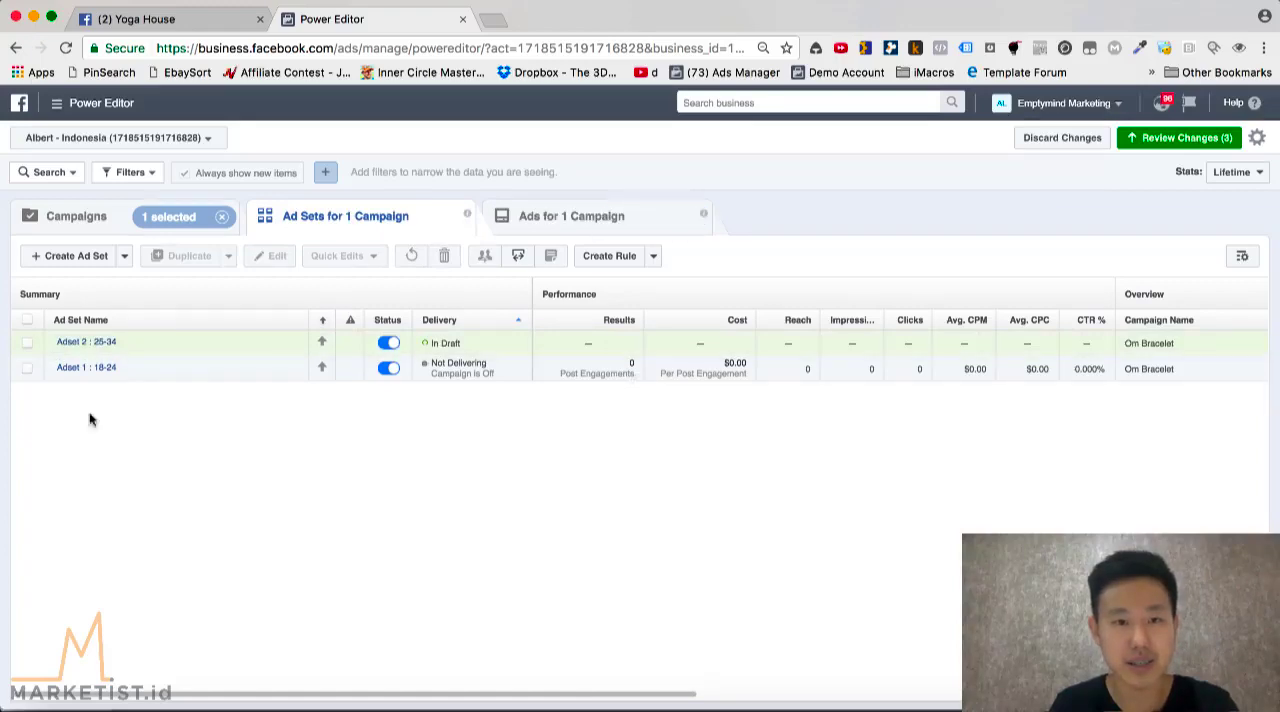
mouse_move(471, 218)
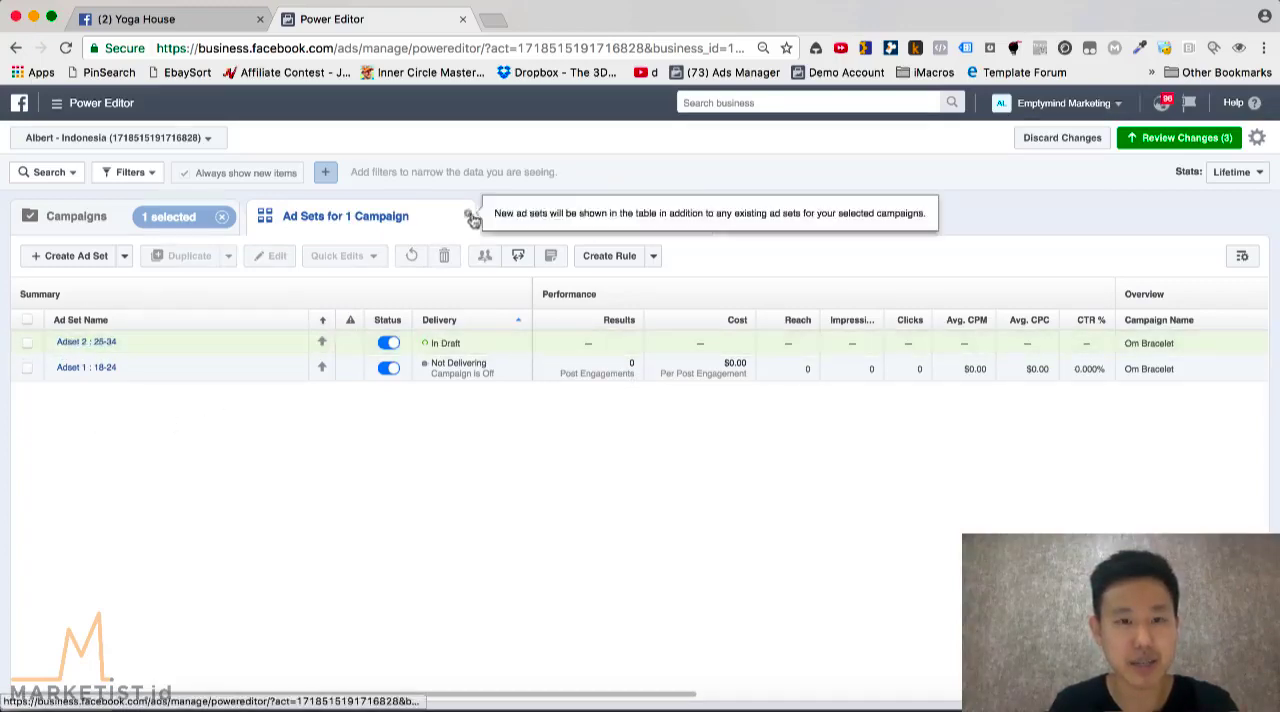
click(552, 217)
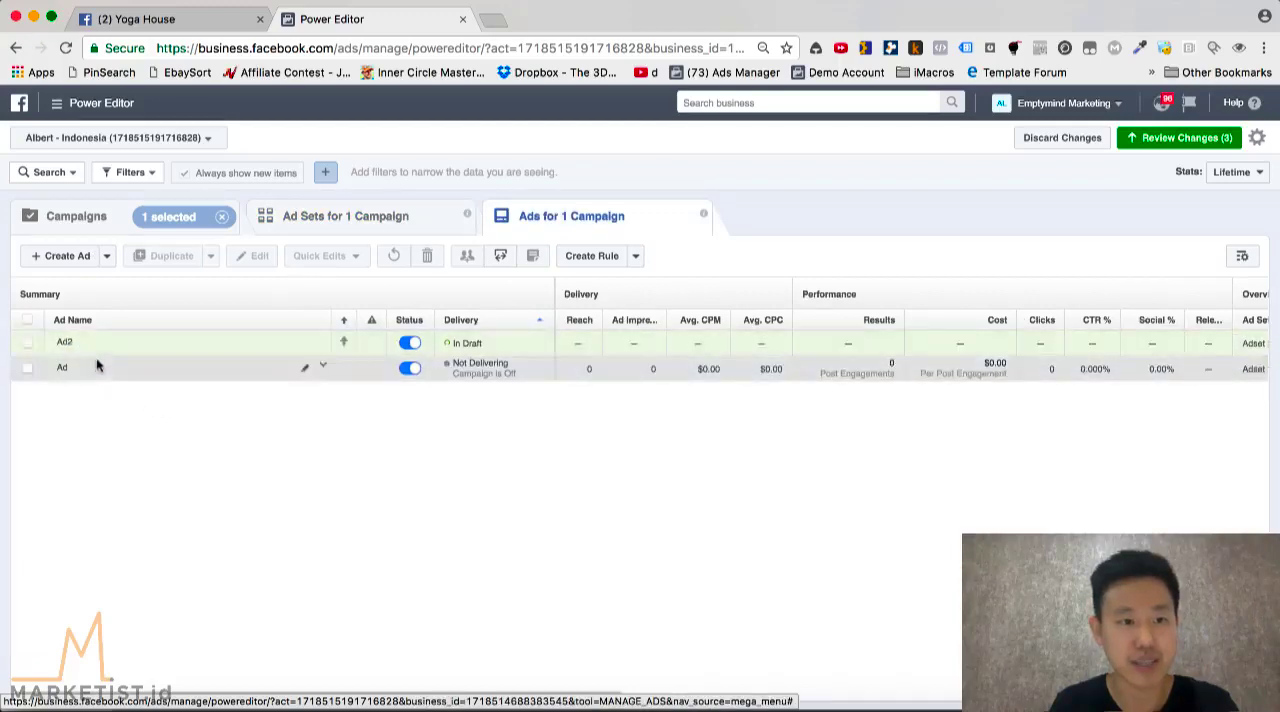
Rename the ad called "Ad" as "Ad1" and switch to the two-ad-set diagram in Keynote
click(310, 371)
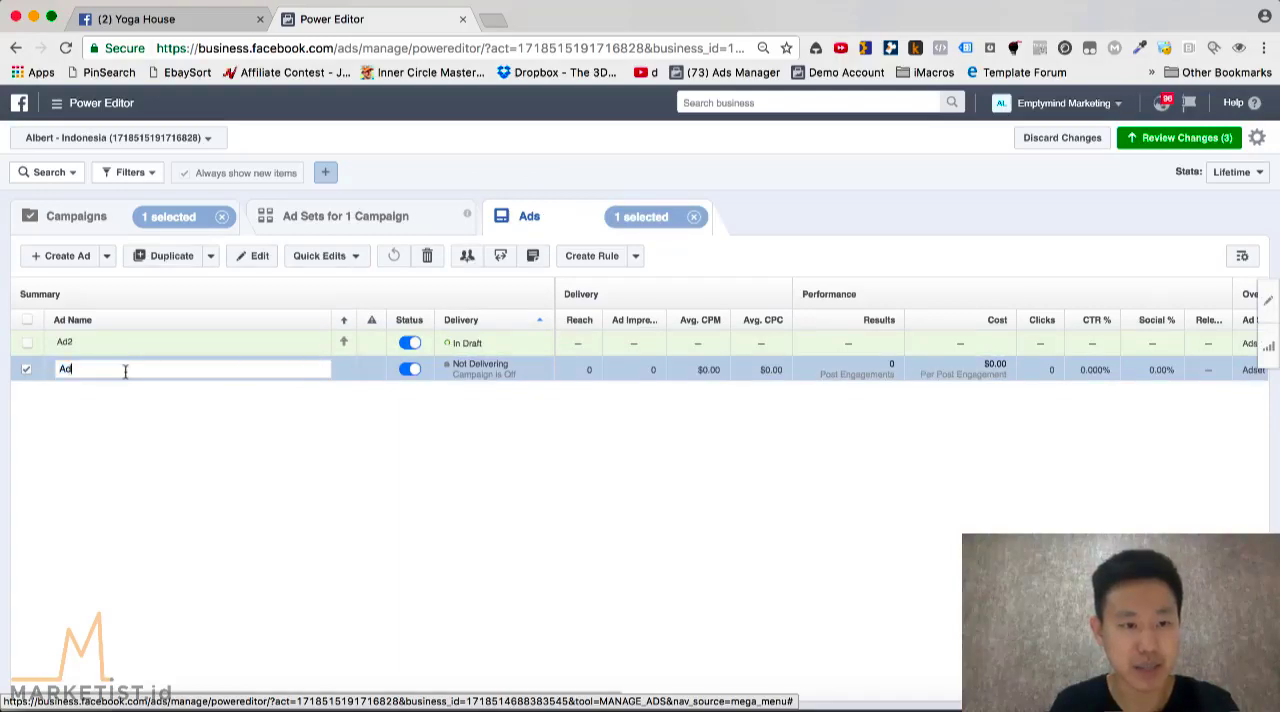
text(Ad1)
key(Return)
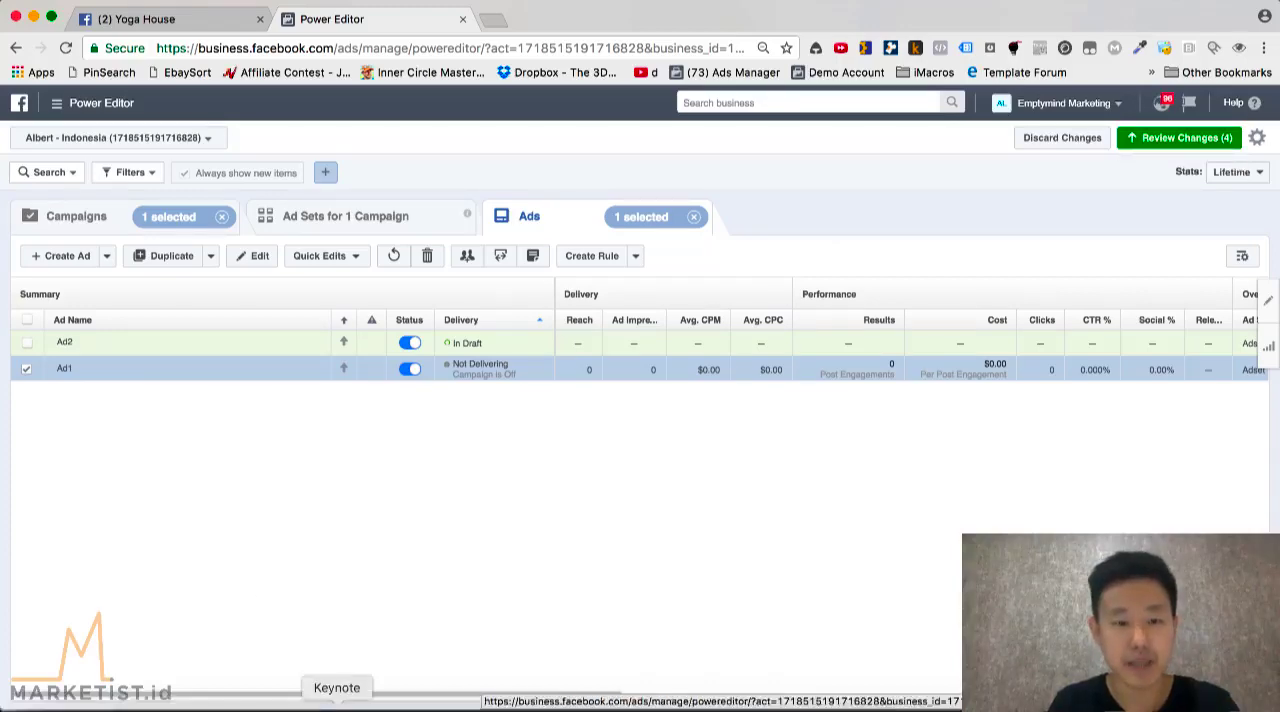
click(337, 705)
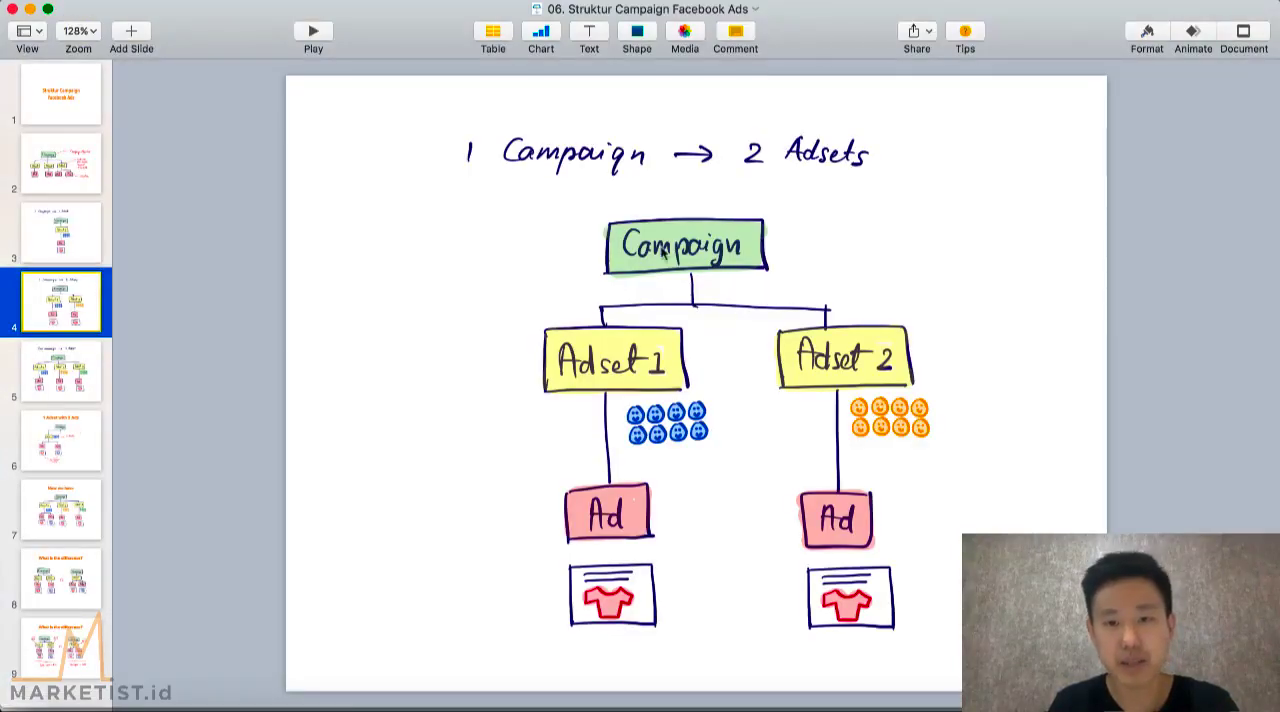
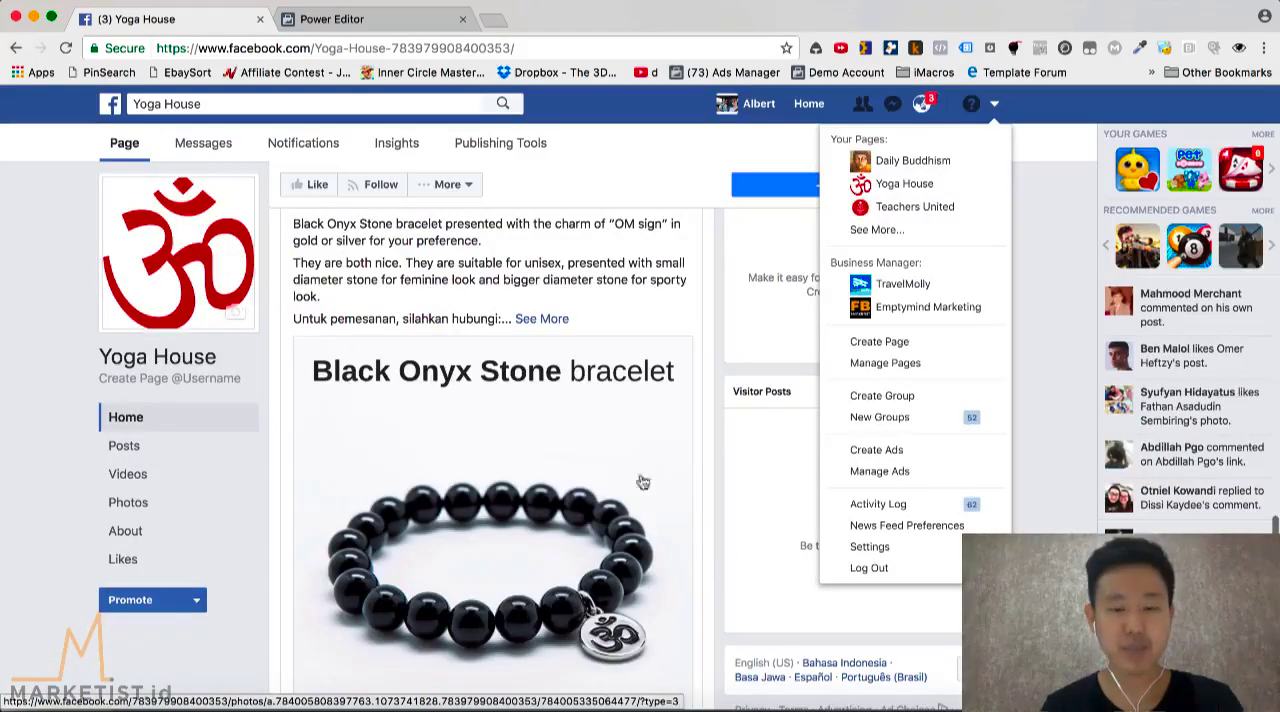
Open Canva in a new browser tab and open the existing Black Onyx Stone bracelet design
click(494, 19)
text(canva)
key(Return)
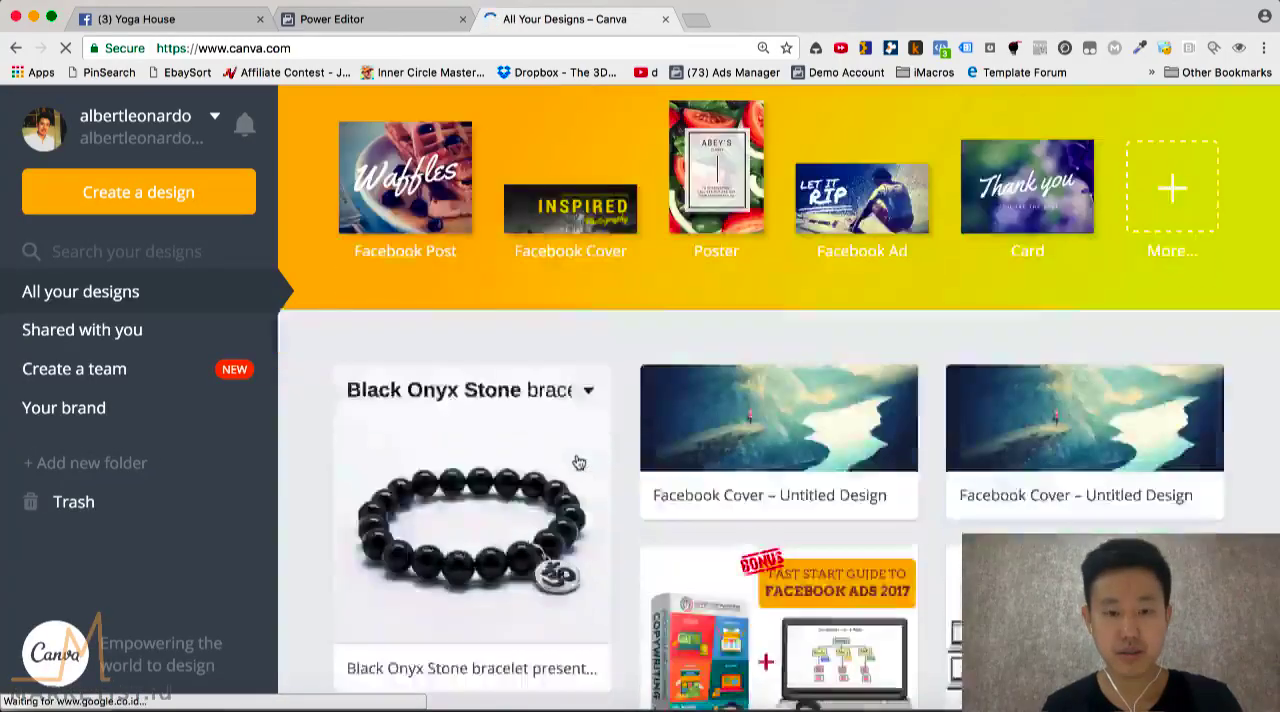
click(428, 488)
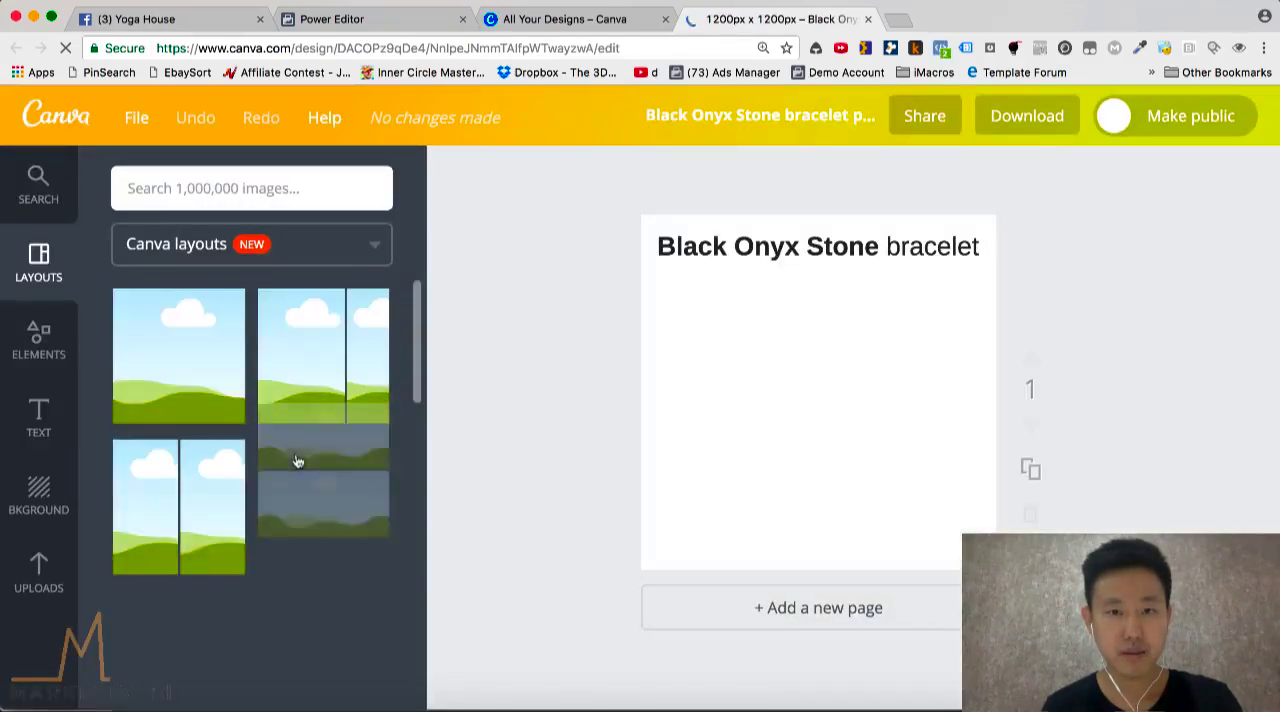
Upload the brown tiger stone bracelet photo to the Canva image uploads
scroll(290, 418, down, 1)
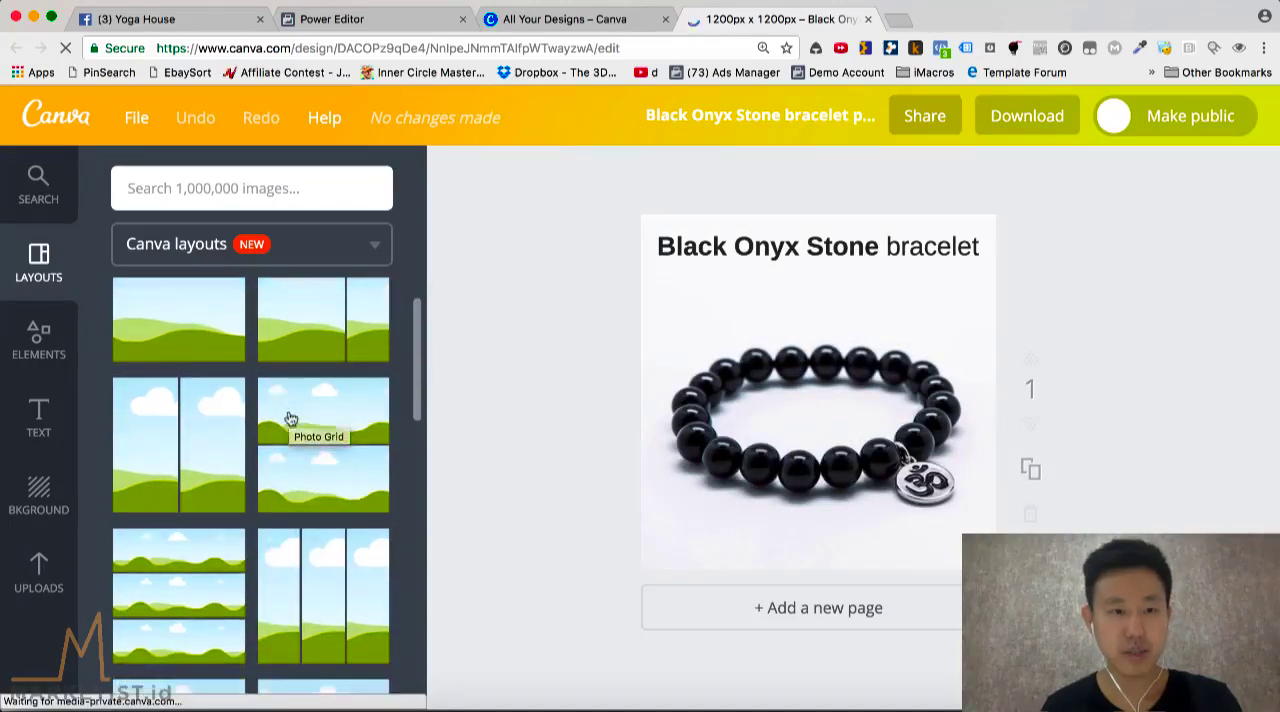
click(38, 575)
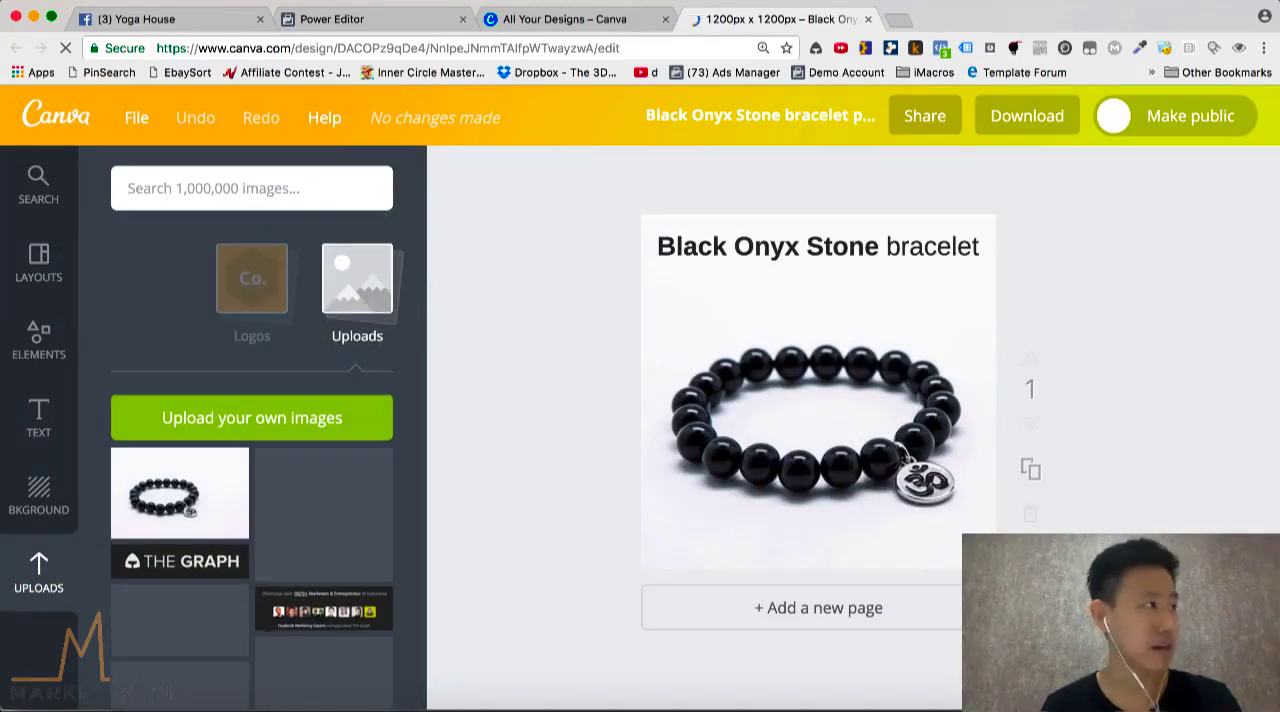
drag(2, 270, 292, 484)
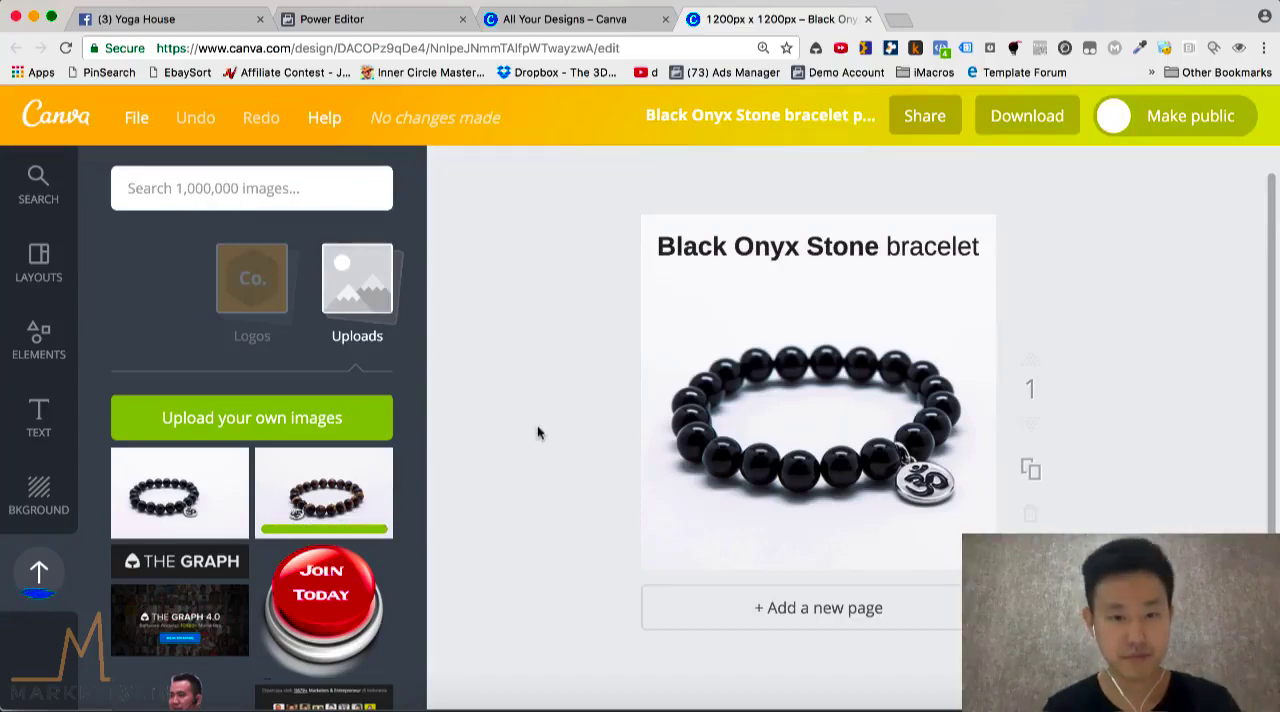
Duplicate the bracelet page and delete the black bracelet photo from the copy
scroll(526, 503, down, 1)
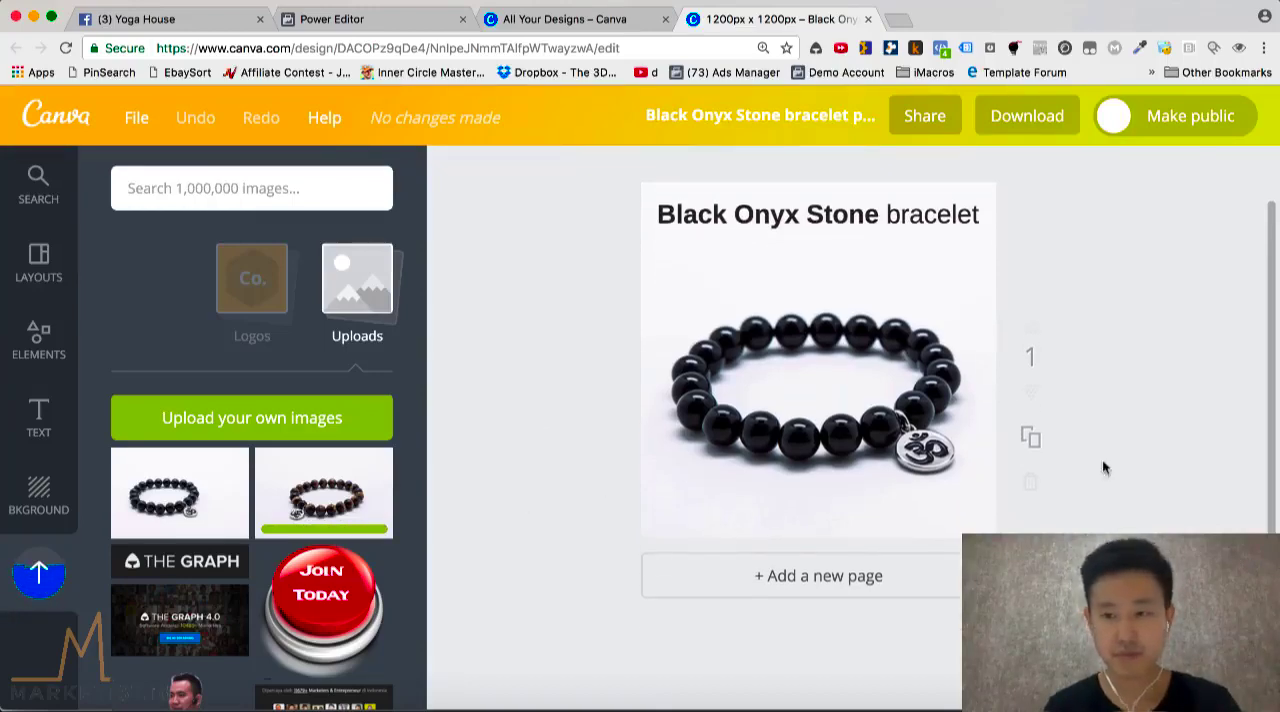
click(1030, 437)
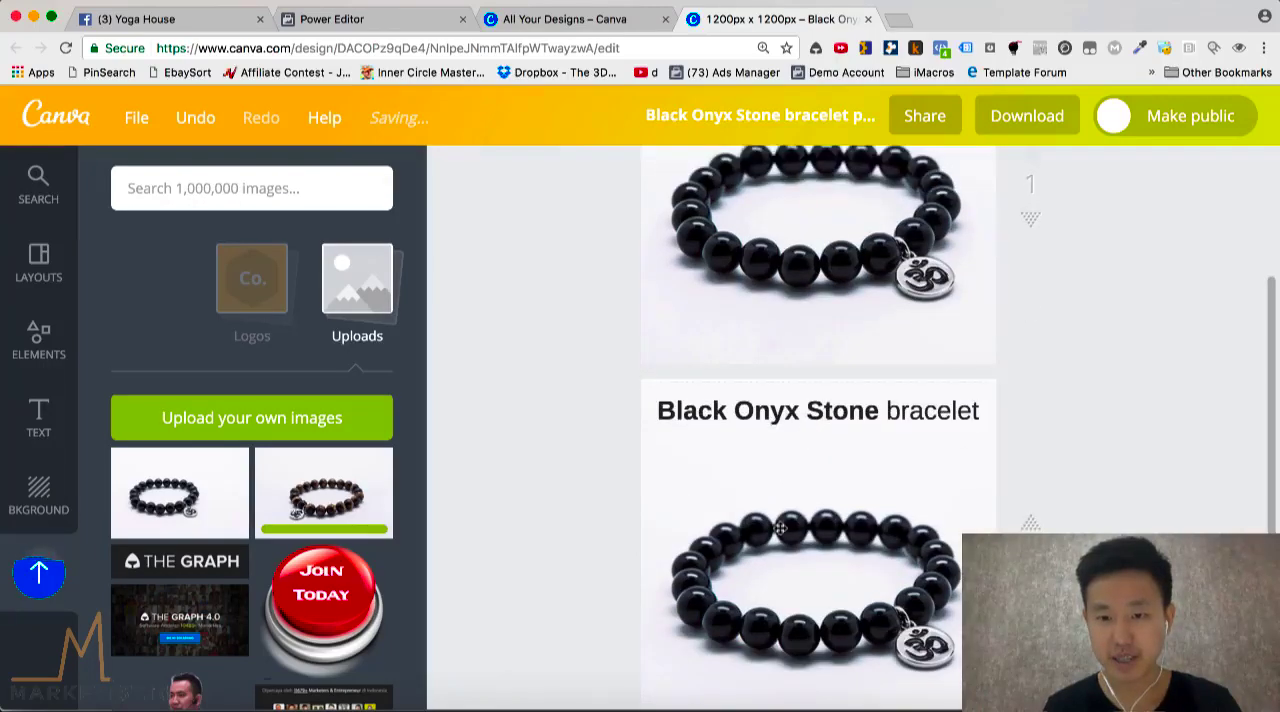
click(780, 528)
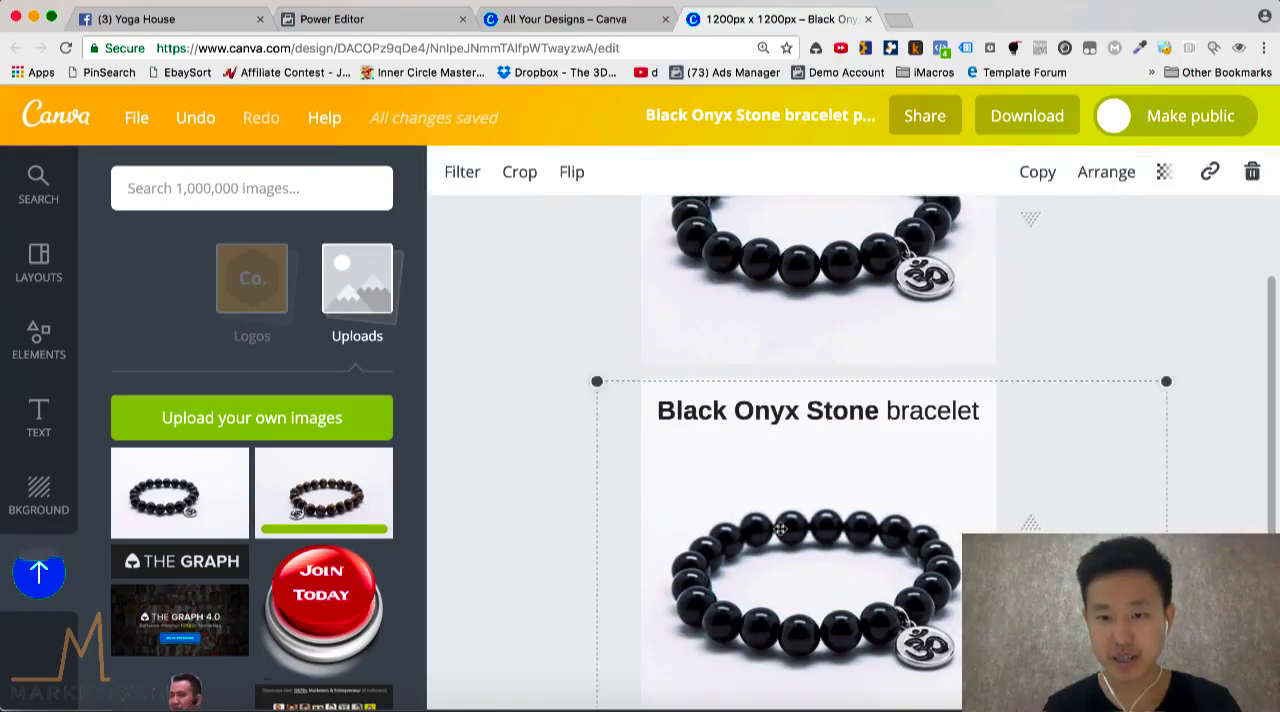
click(1253, 174)
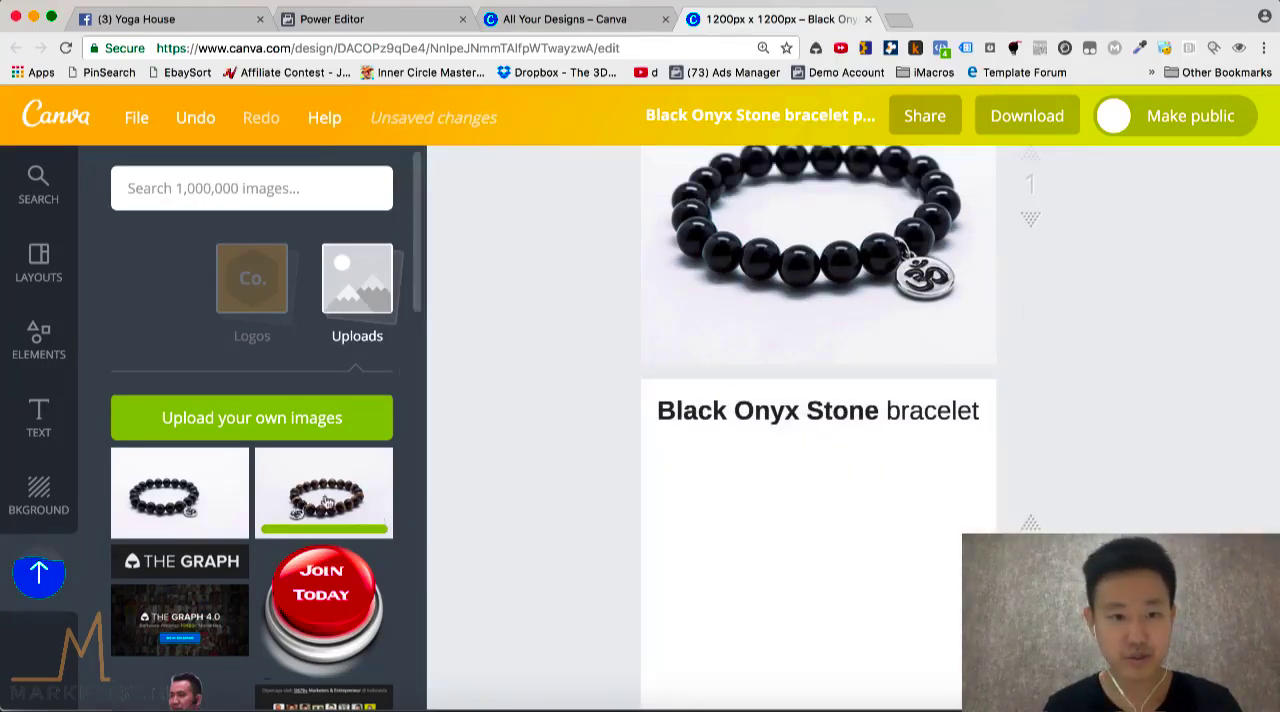
Add the uploaded brown bracelet photo to page 2, enlarge it beyond the page width and position it below the heading
click(326, 503)
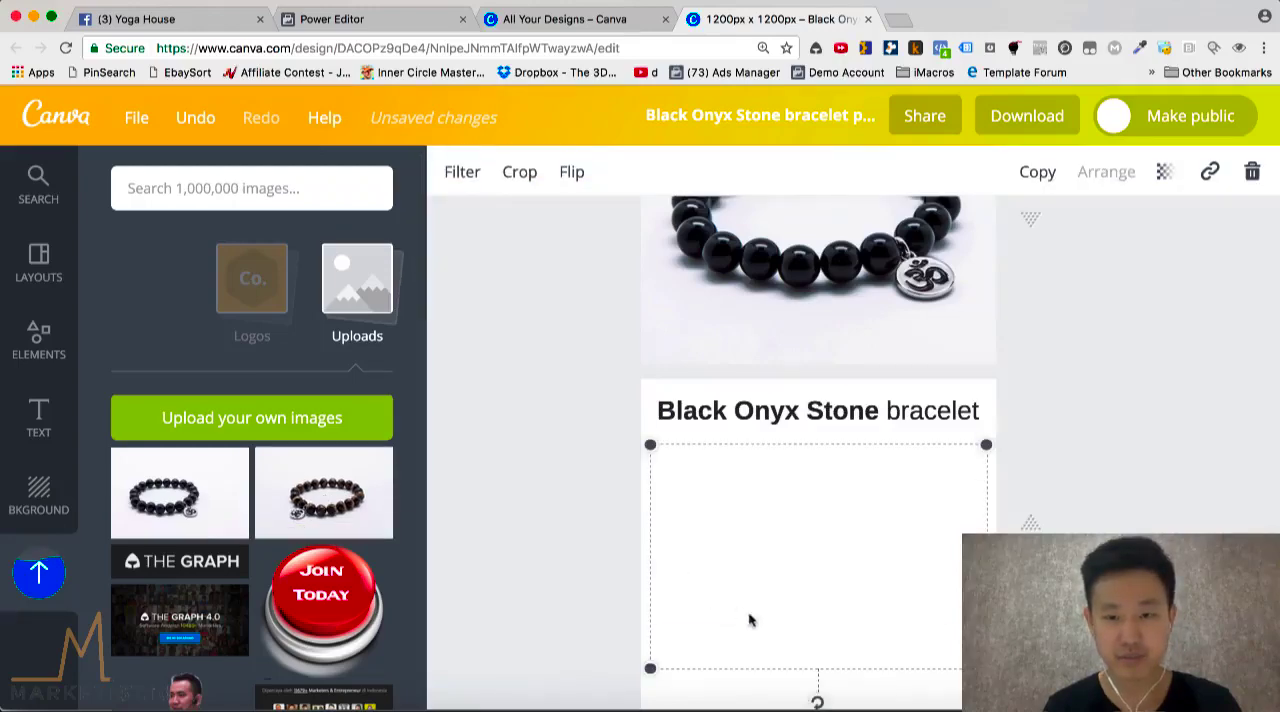
drag(650, 564, 556, 626)
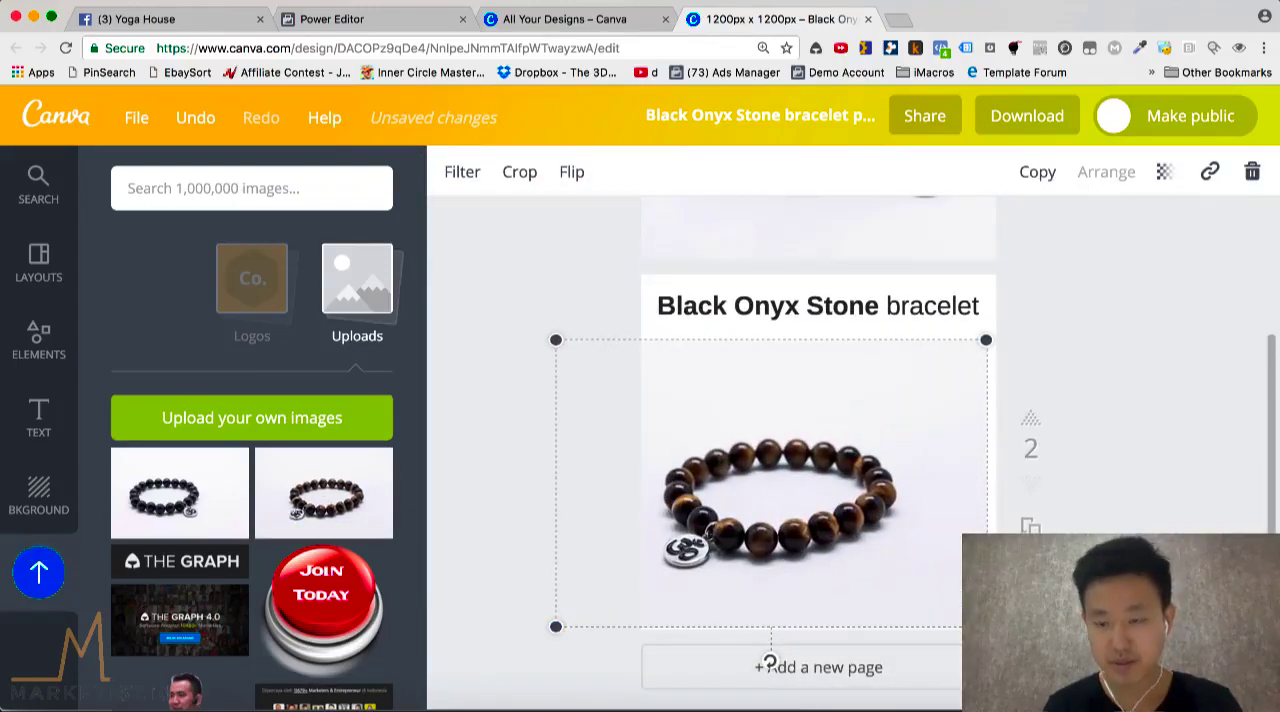
drag(986, 627, 1046, 667)
drag(904, 562, 909, 538)
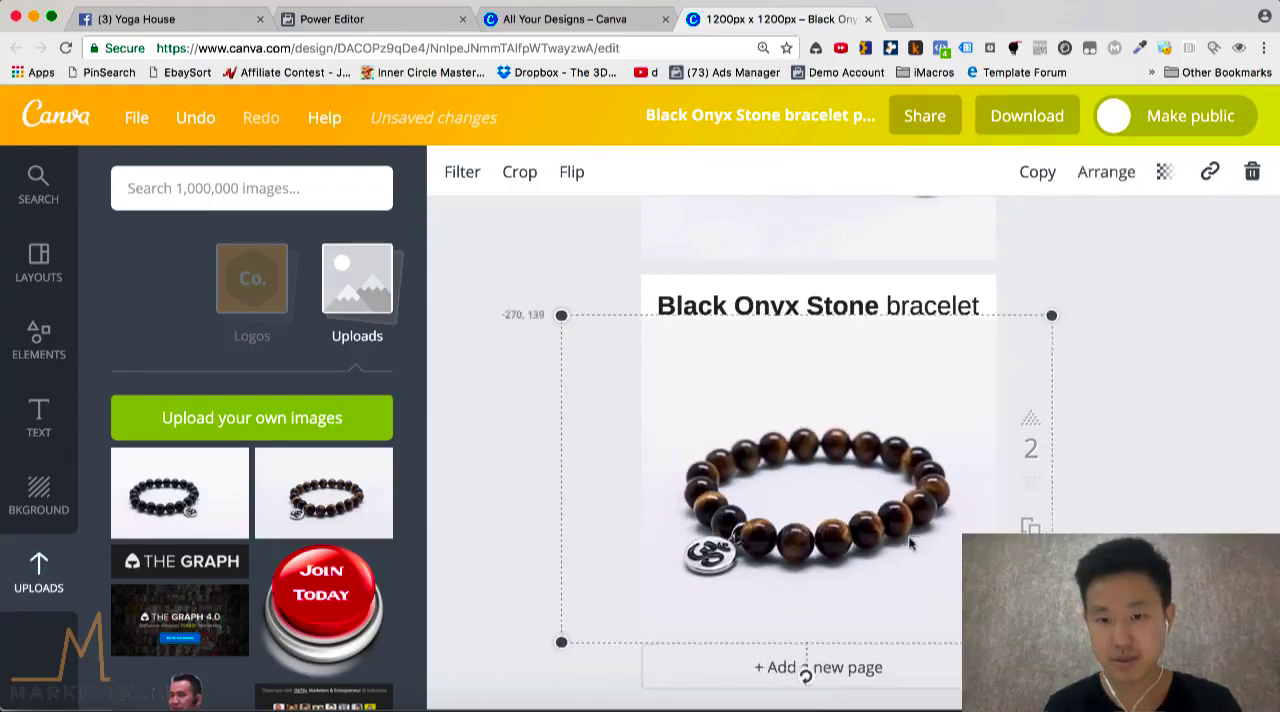
click(1171, 409)
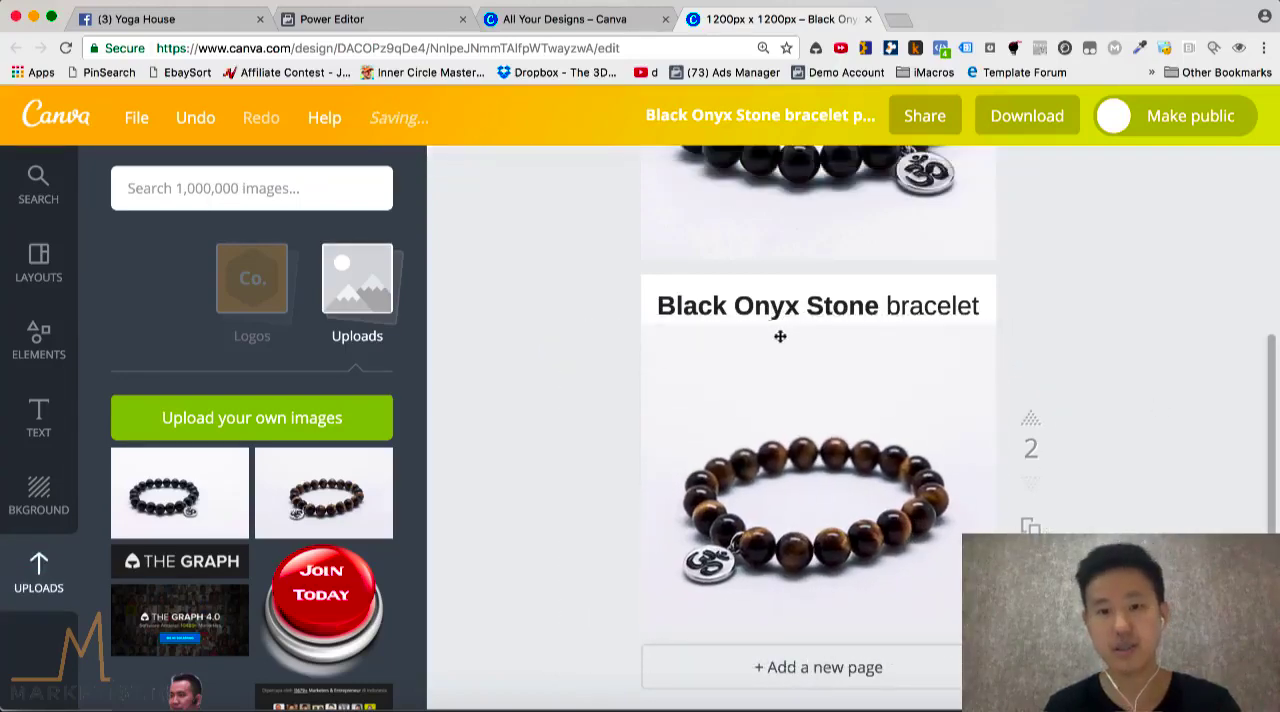
Change the page 2 heading to "Tiger Onyx Stone bracelet"
click(705, 306)
double_click(705, 306)
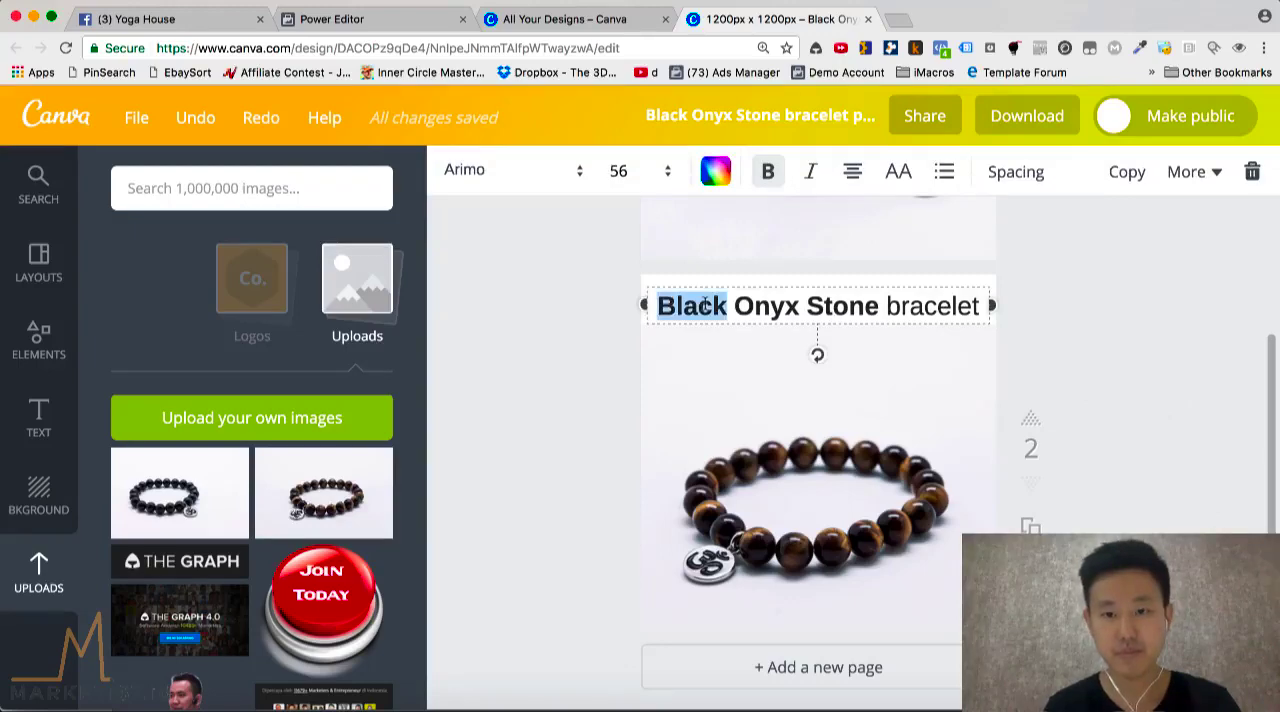
text(Tiger)
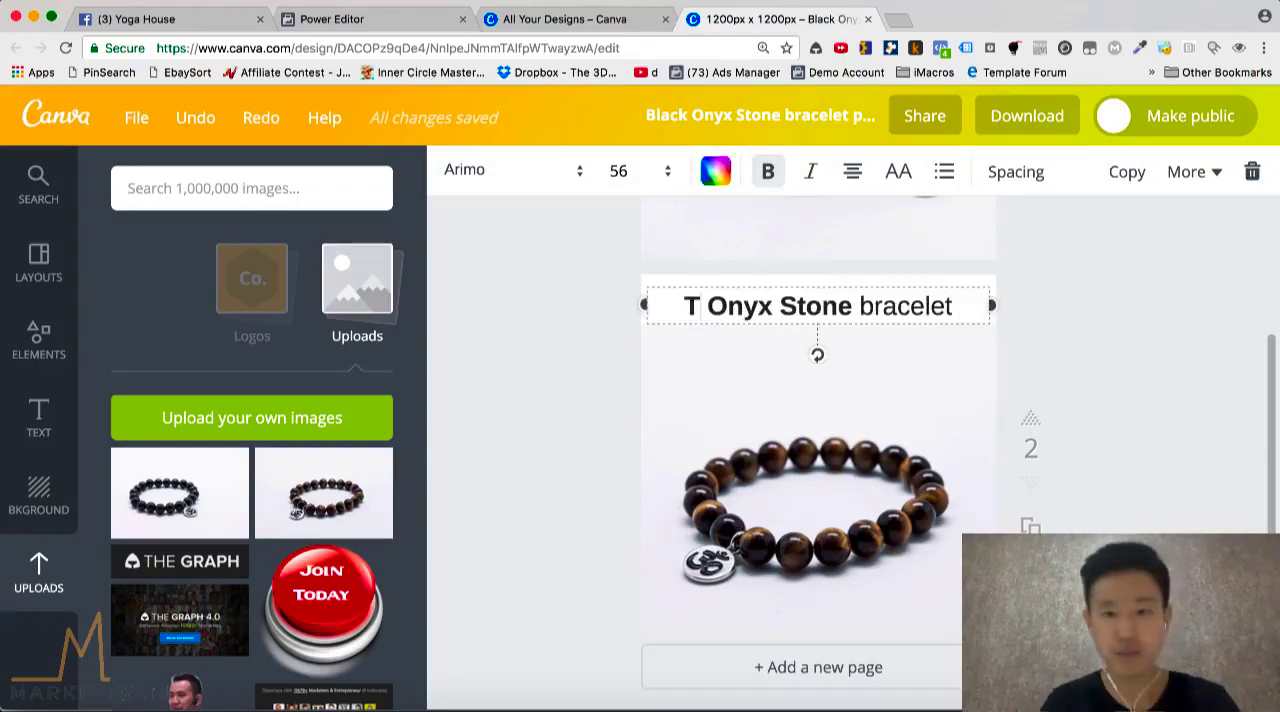
click(587, 347)
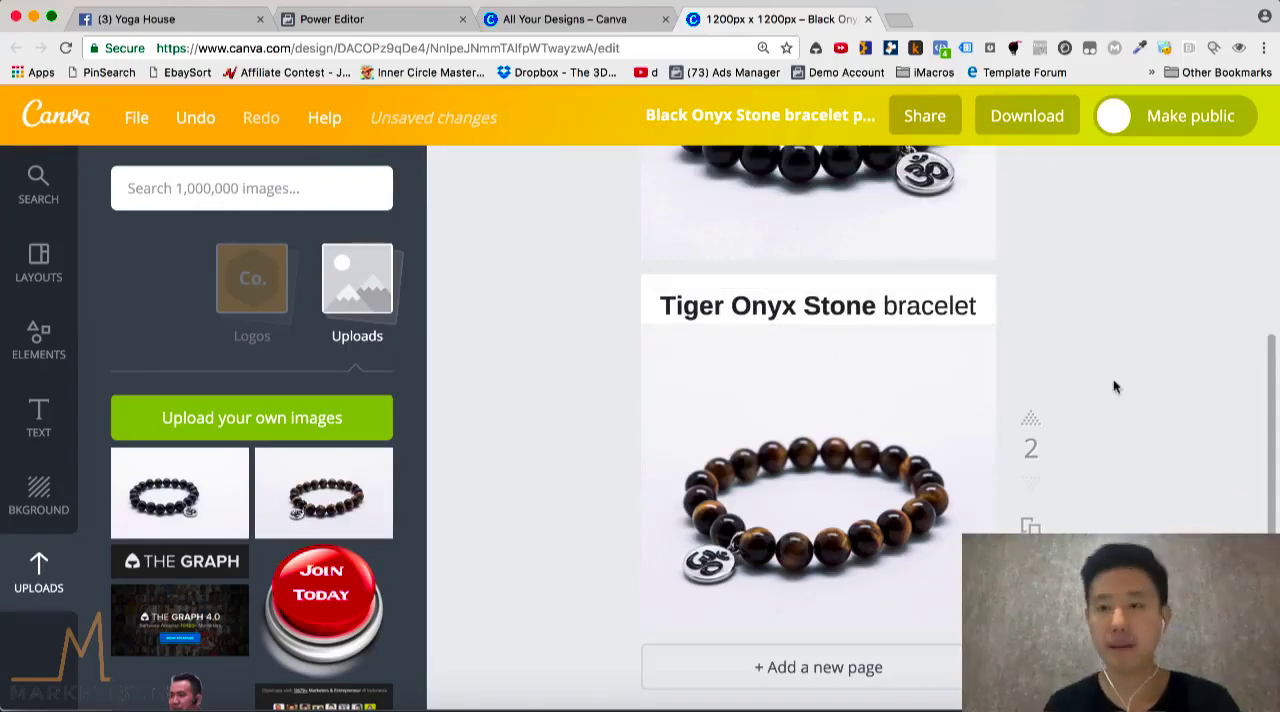
Download only page 2 of the design as a PNG and dismiss the download message
click(1030, 116)
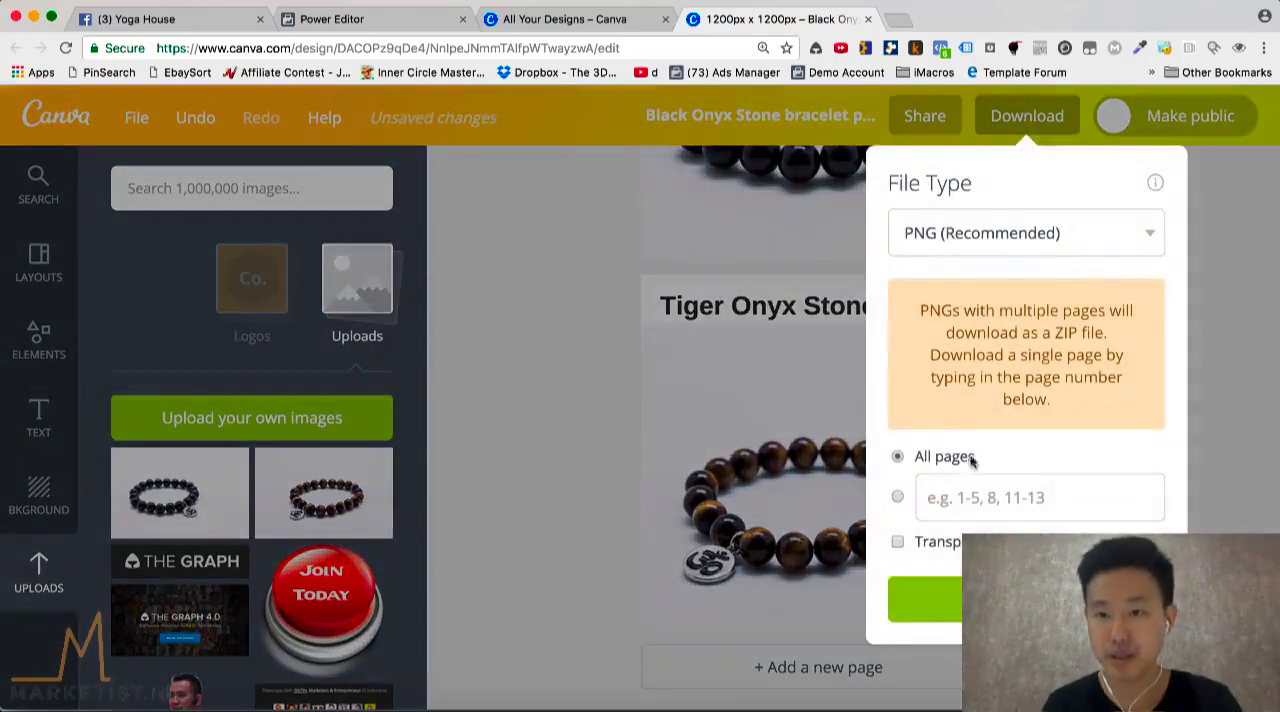
click(972, 509)
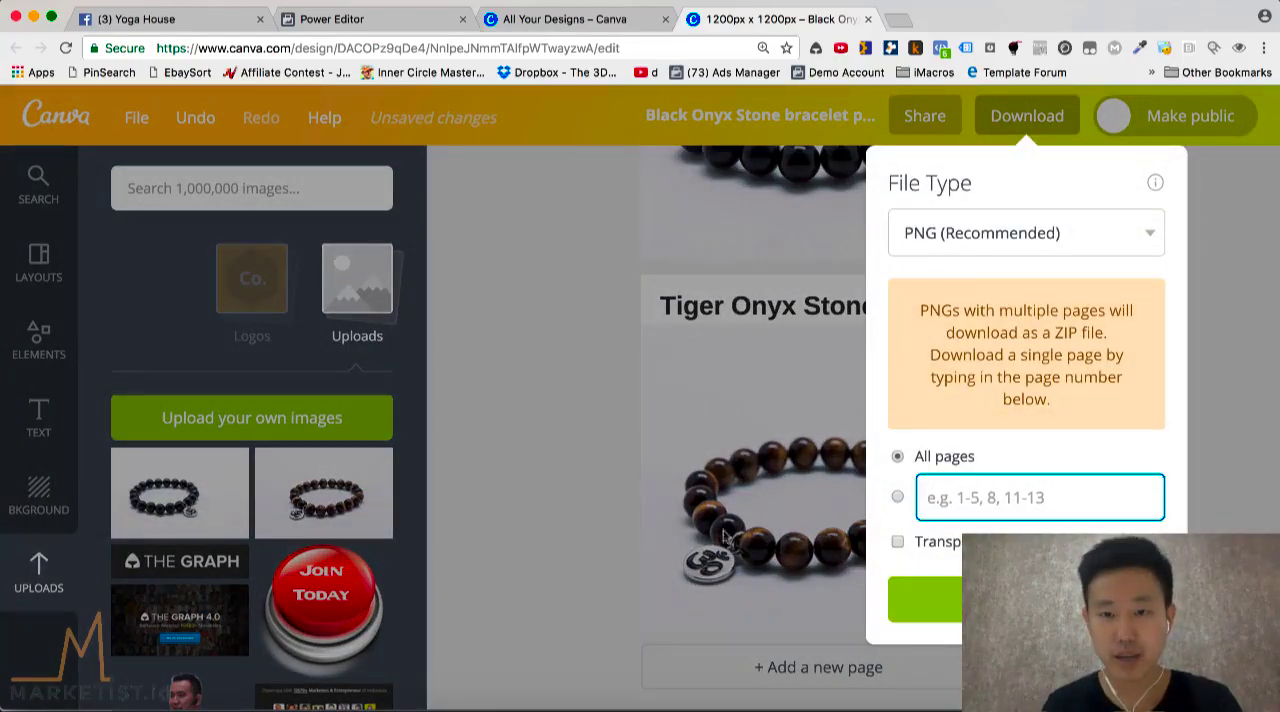
text(2)
click(924, 600)
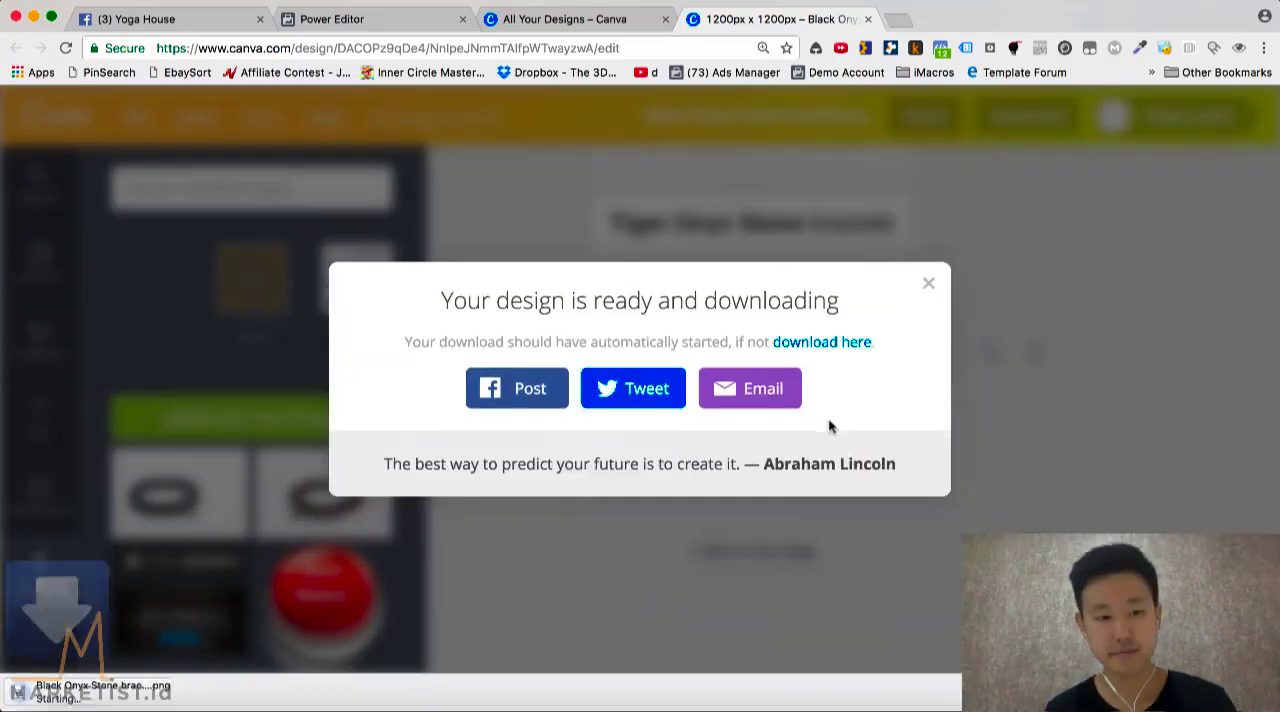
click(928, 283)
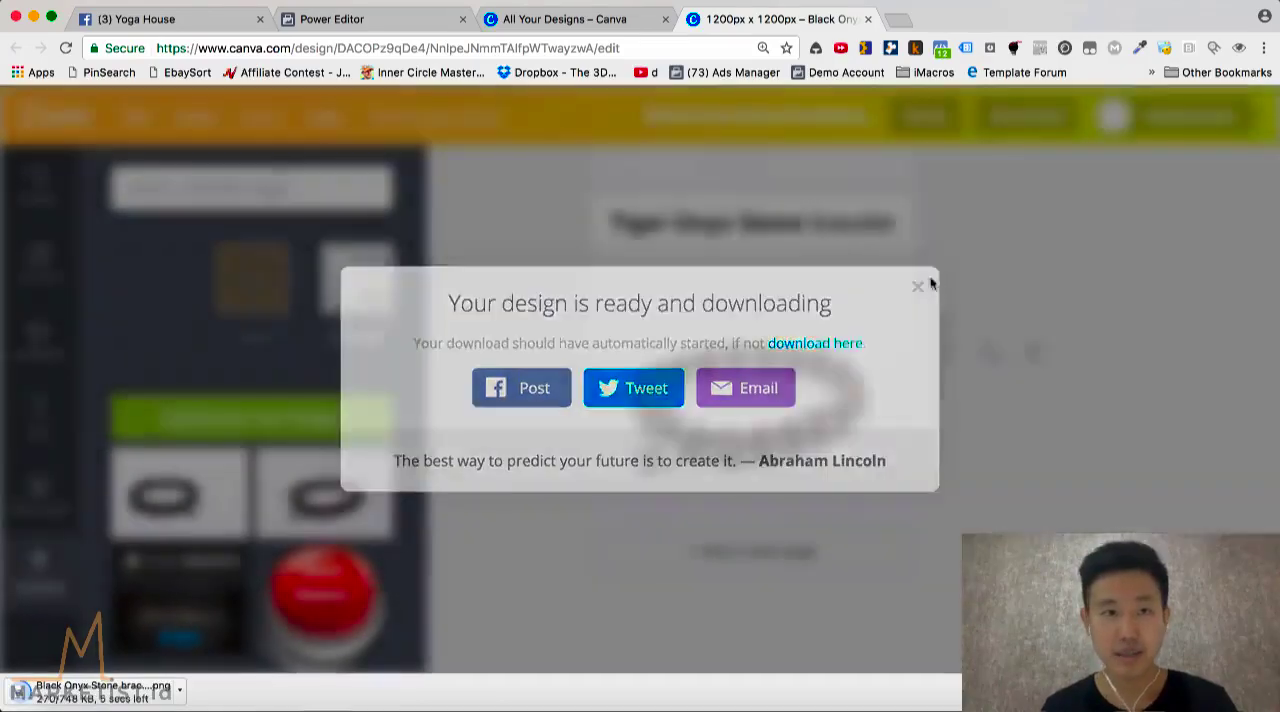
On the Yoga House Facebook page, expand the Black Onyx Stone bracelet post and copy its full text
click(131, 19)
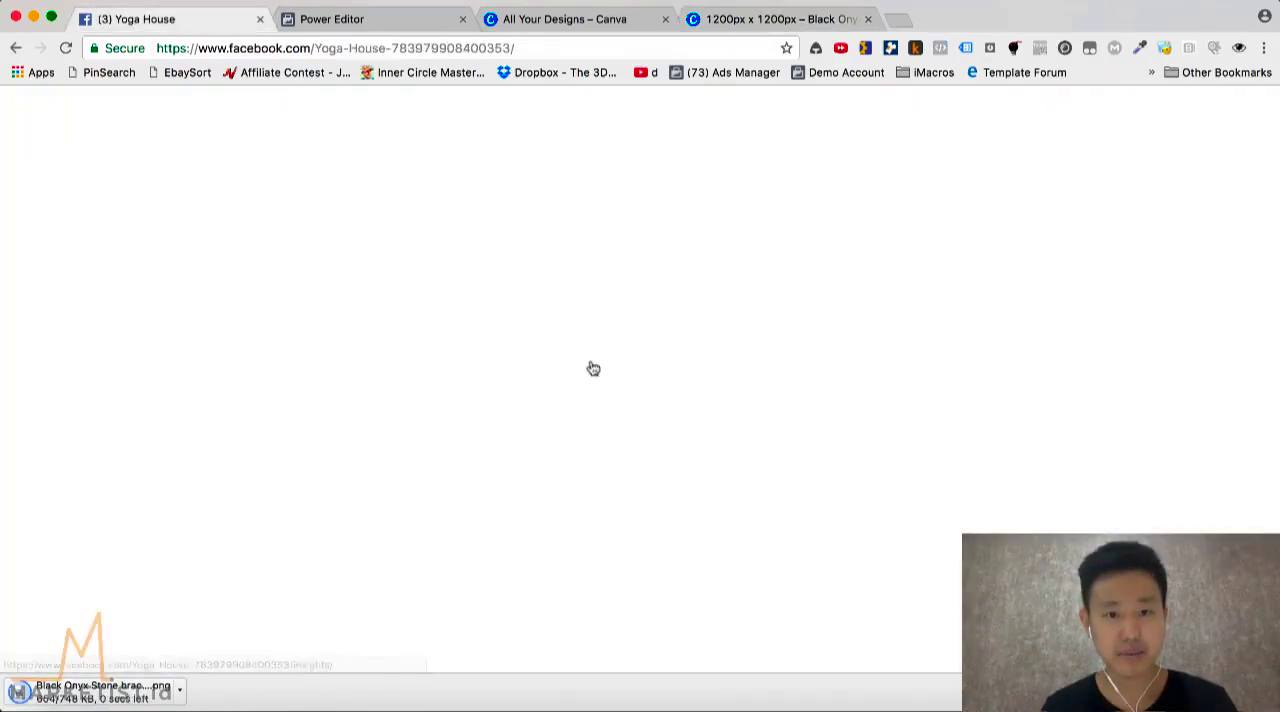
scroll(388, 442, down, 2)
scroll(389, 443, up, 7)
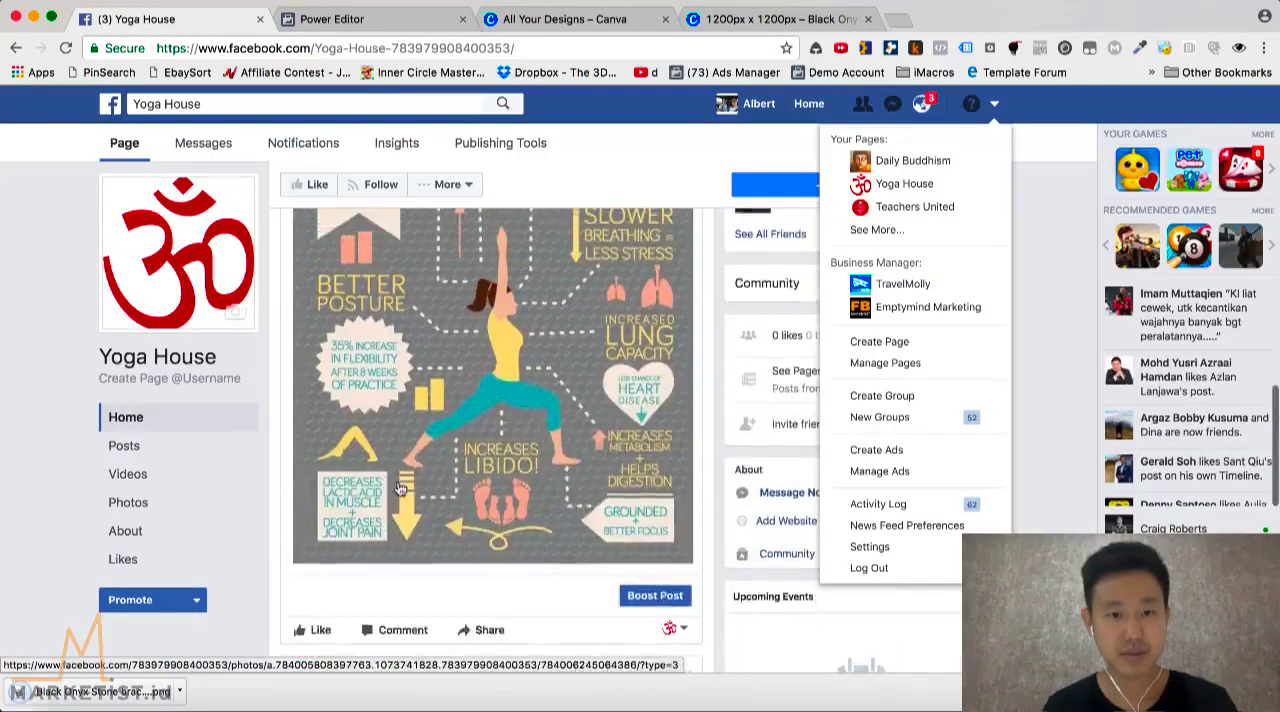
scroll(400, 488, down, 1)
scroll(400, 488, down, 2)
scroll(511, 477, up, 1)
scroll(523, 480, down, 1)
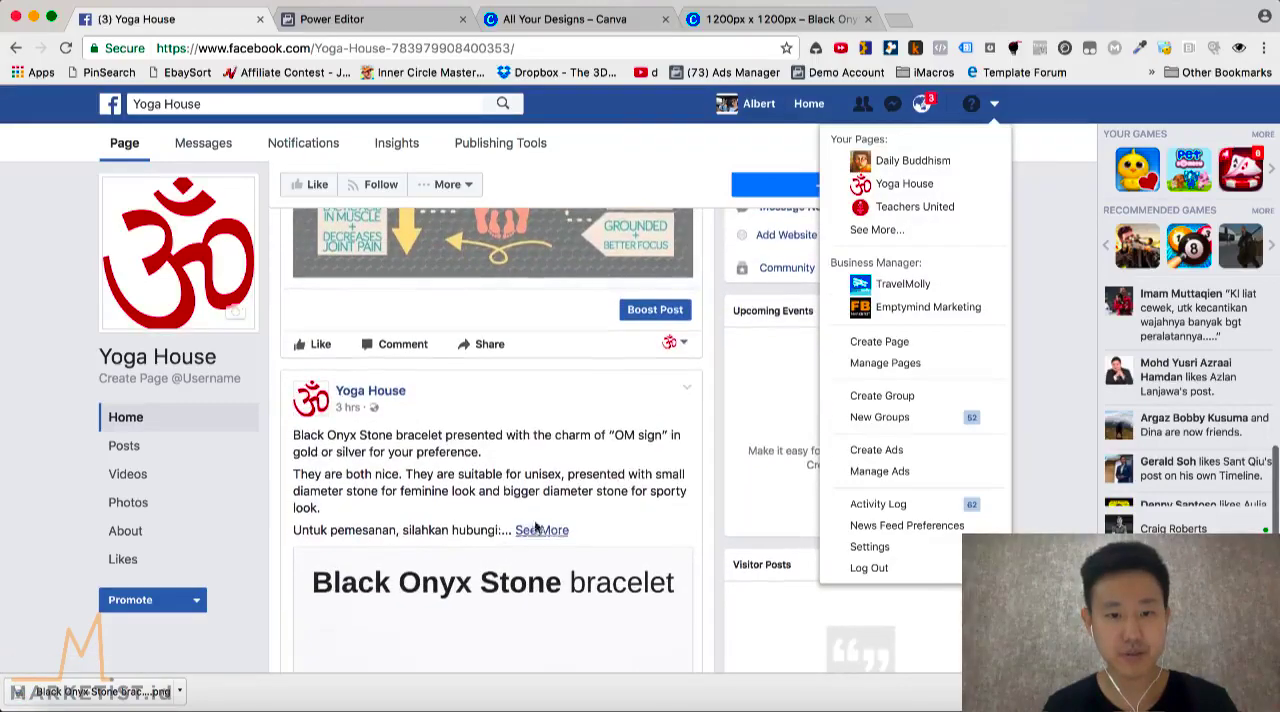
click(541, 530)
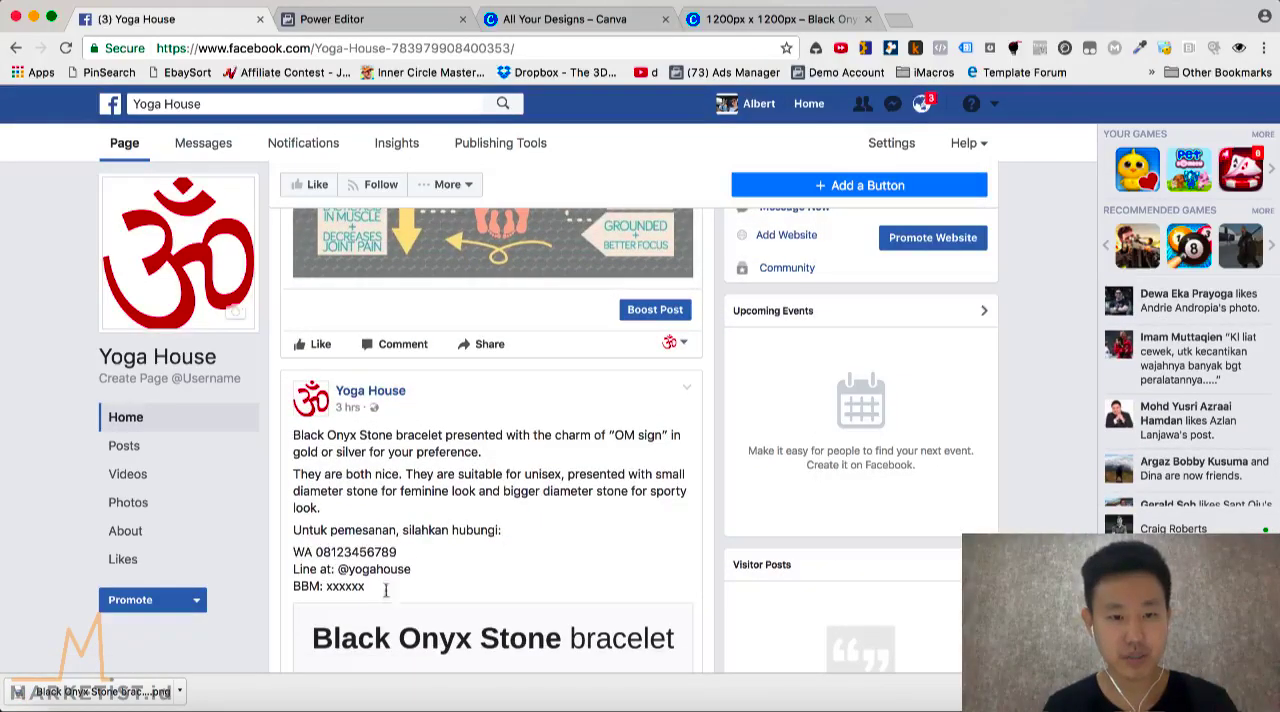
drag(385, 590, 292, 436)
key(super+c)
Start a new photo post on the Yoga House page with the newly downloaded bracelet image from Downloads
scroll(466, 424, up, 10)
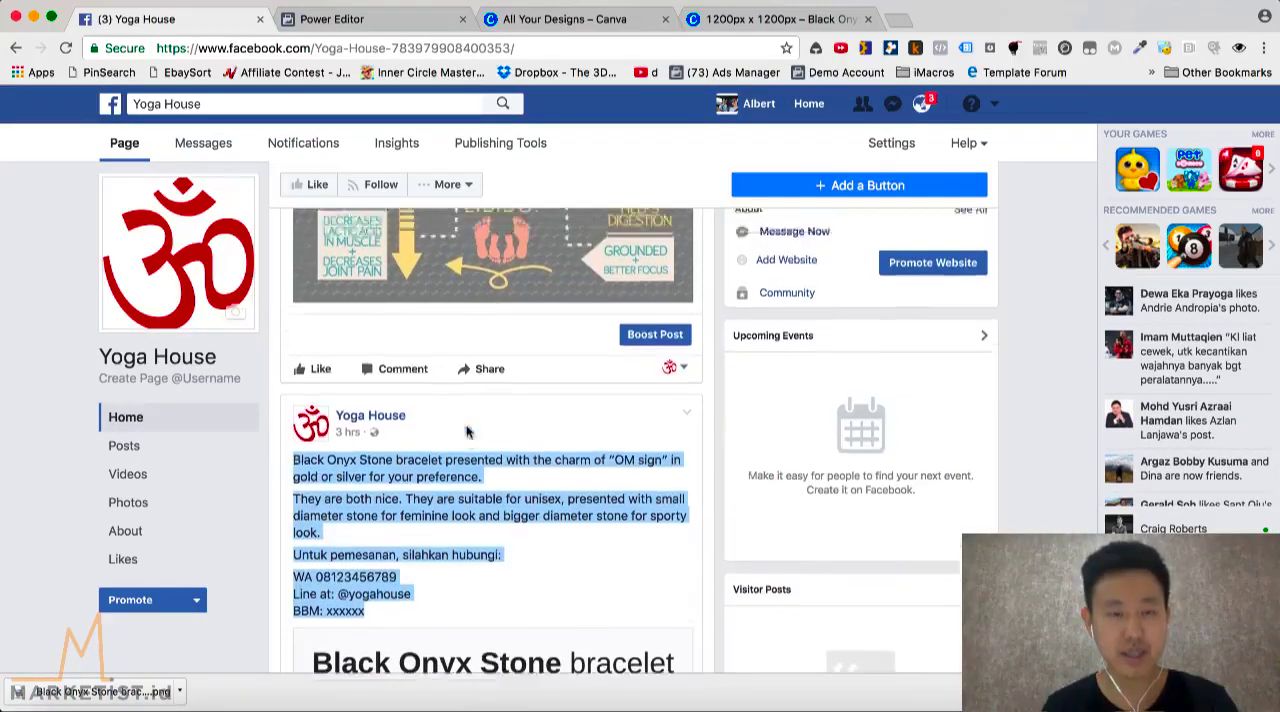
scroll(414, 360, up, 8)
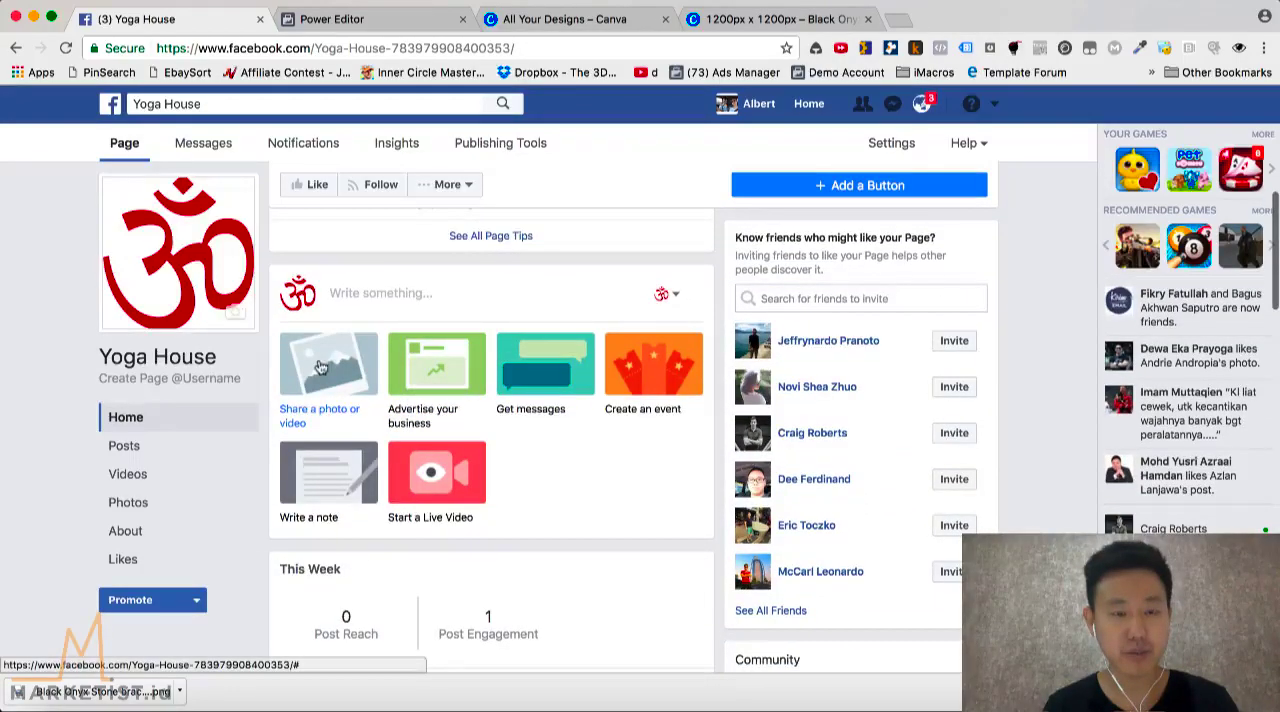
click(313, 356)
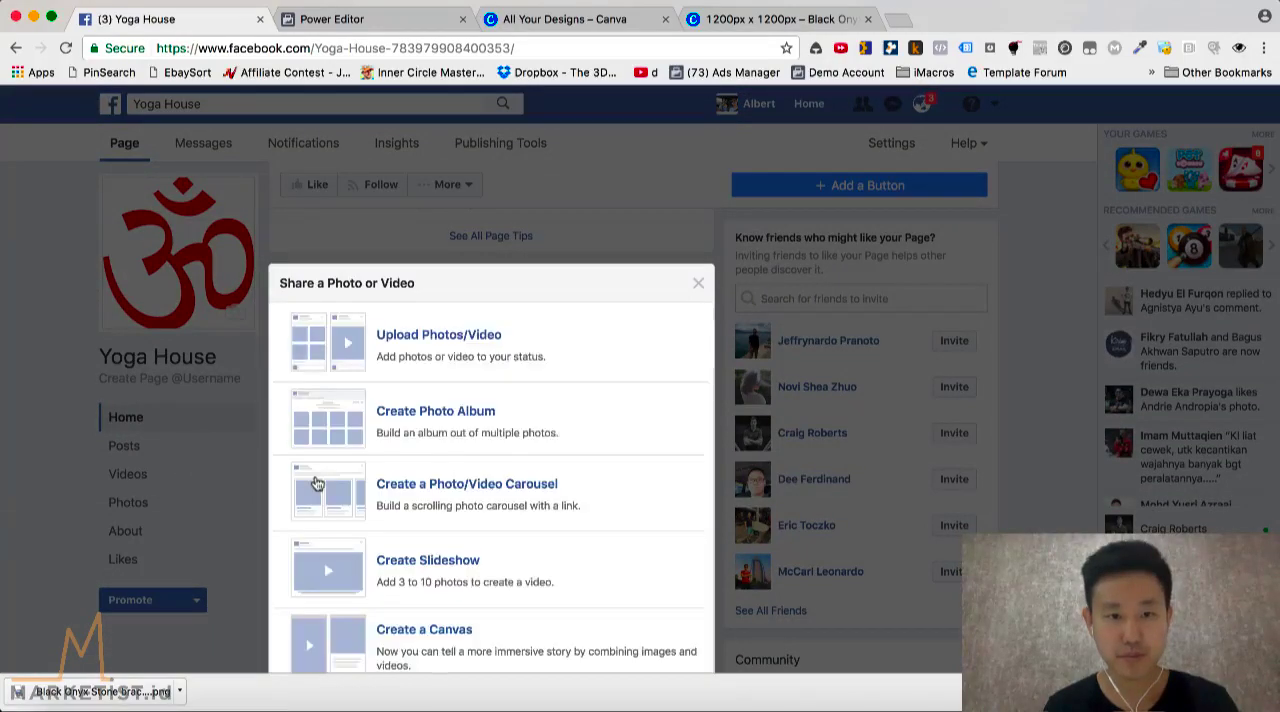
click(438, 356)
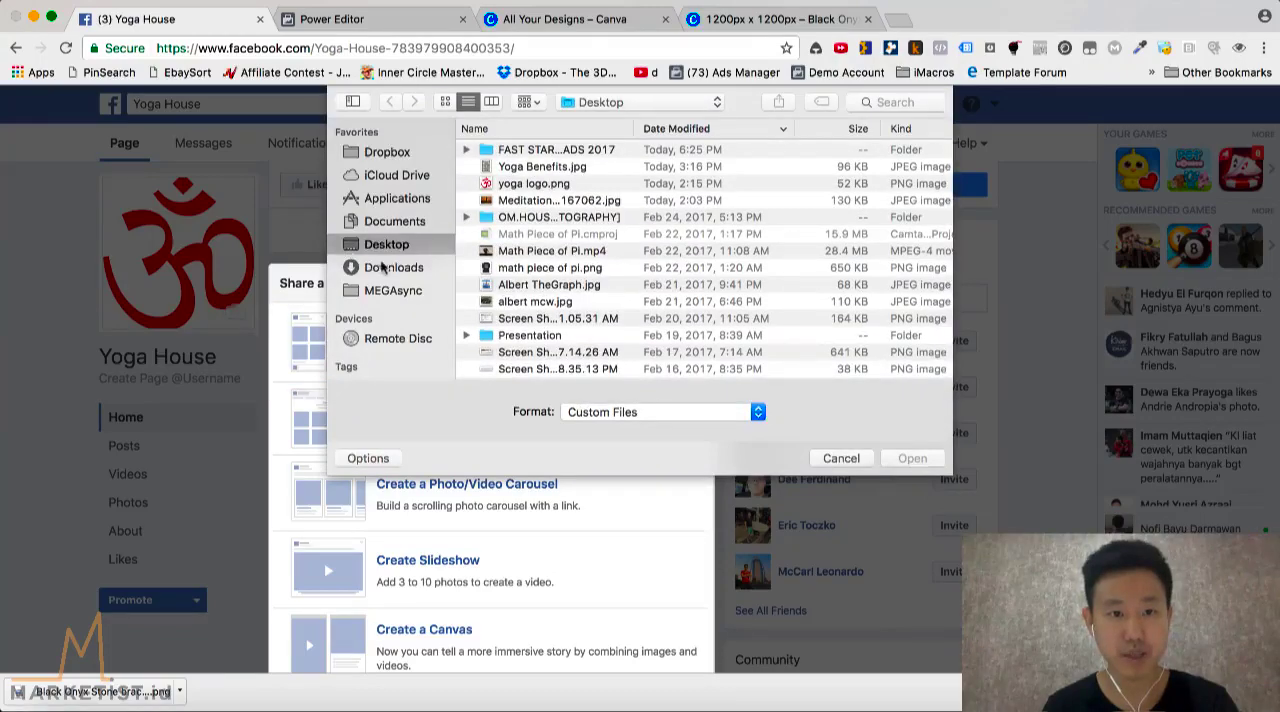
click(381, 265)
double_click(529, 149)
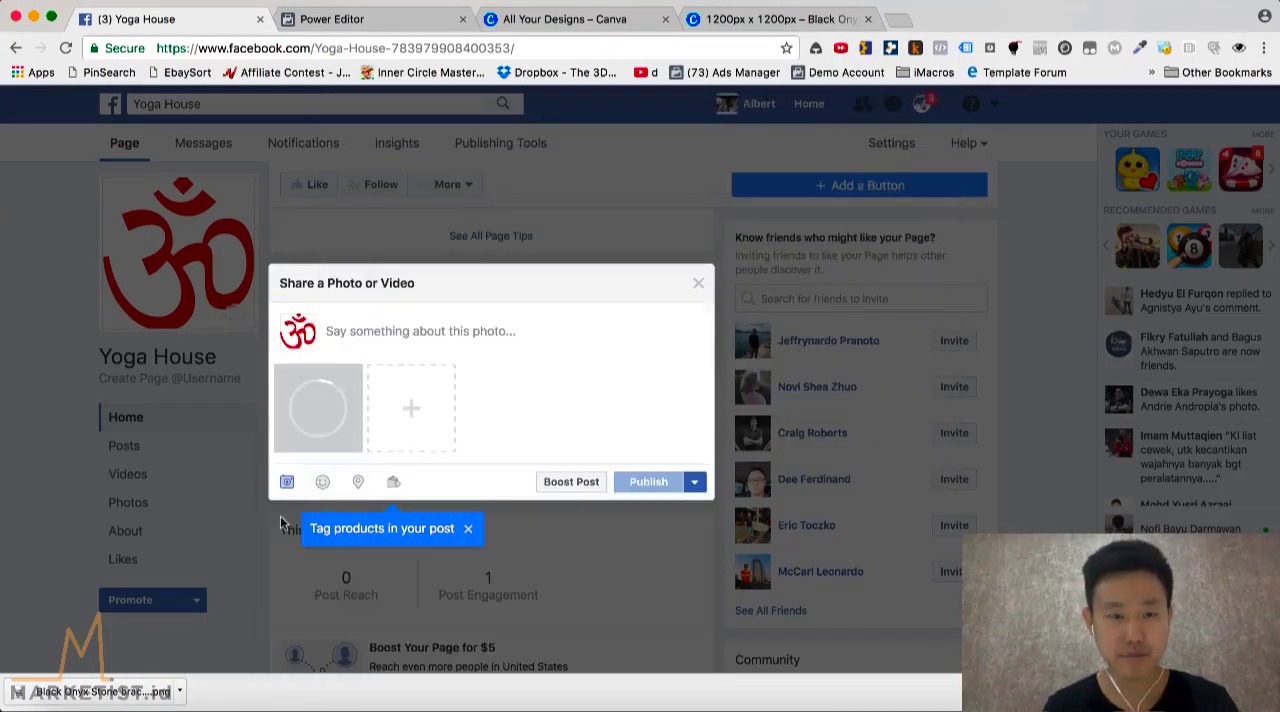
Paste the copied bracelet description into the photo post and separate its paragraphs with blank lines
click(399, 321)
key(super+v)
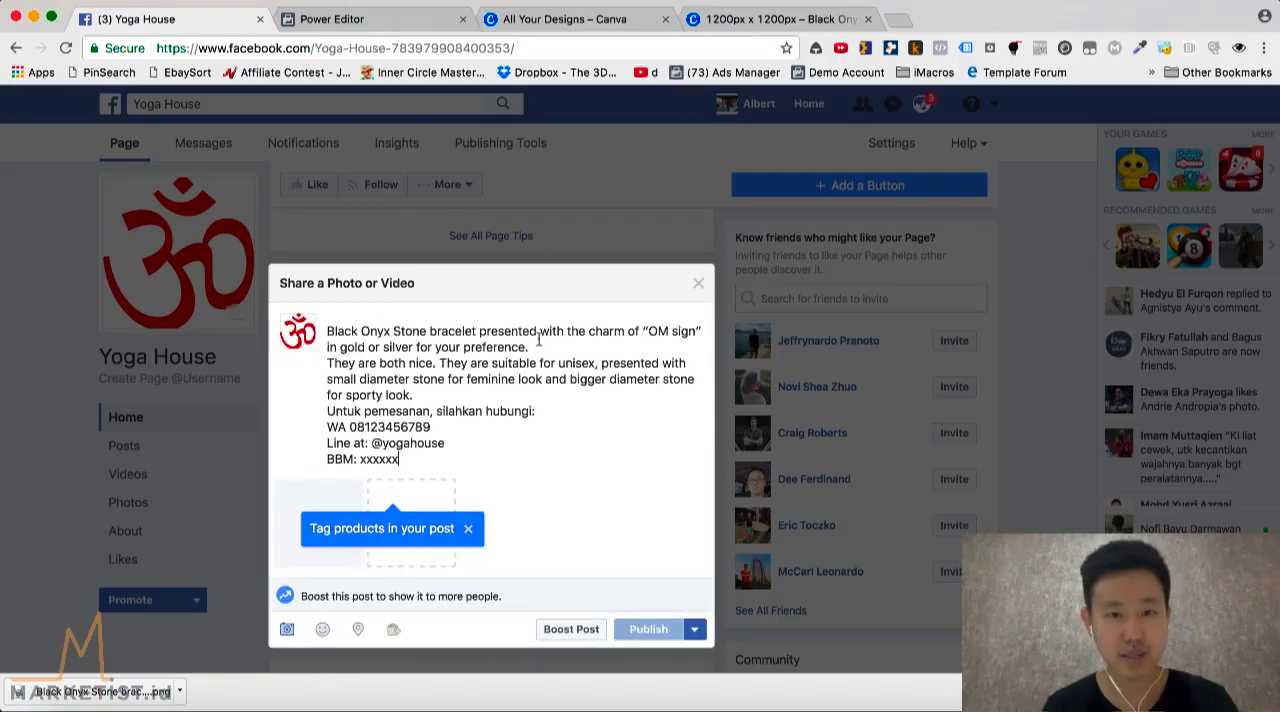
key(Return)
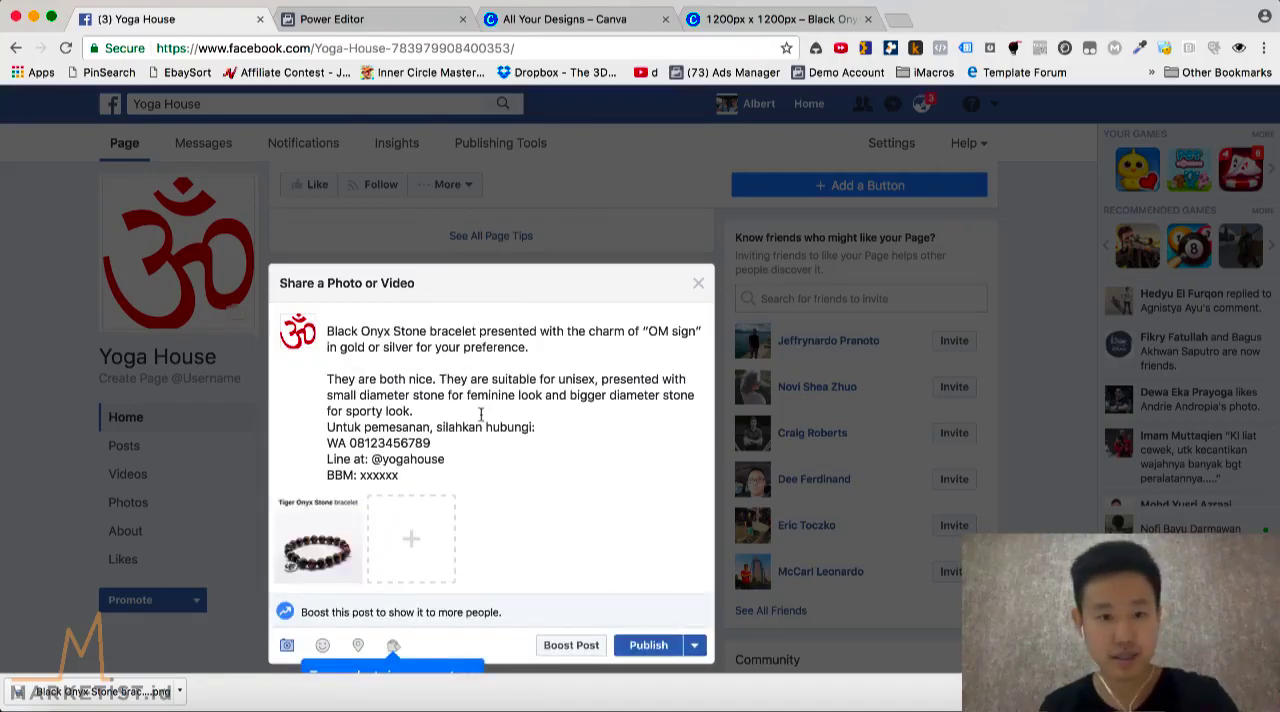
key(Return)
Change "Black" to "Tiger" in the post's description, publish the post and check it on the page
double_click(346, 336)
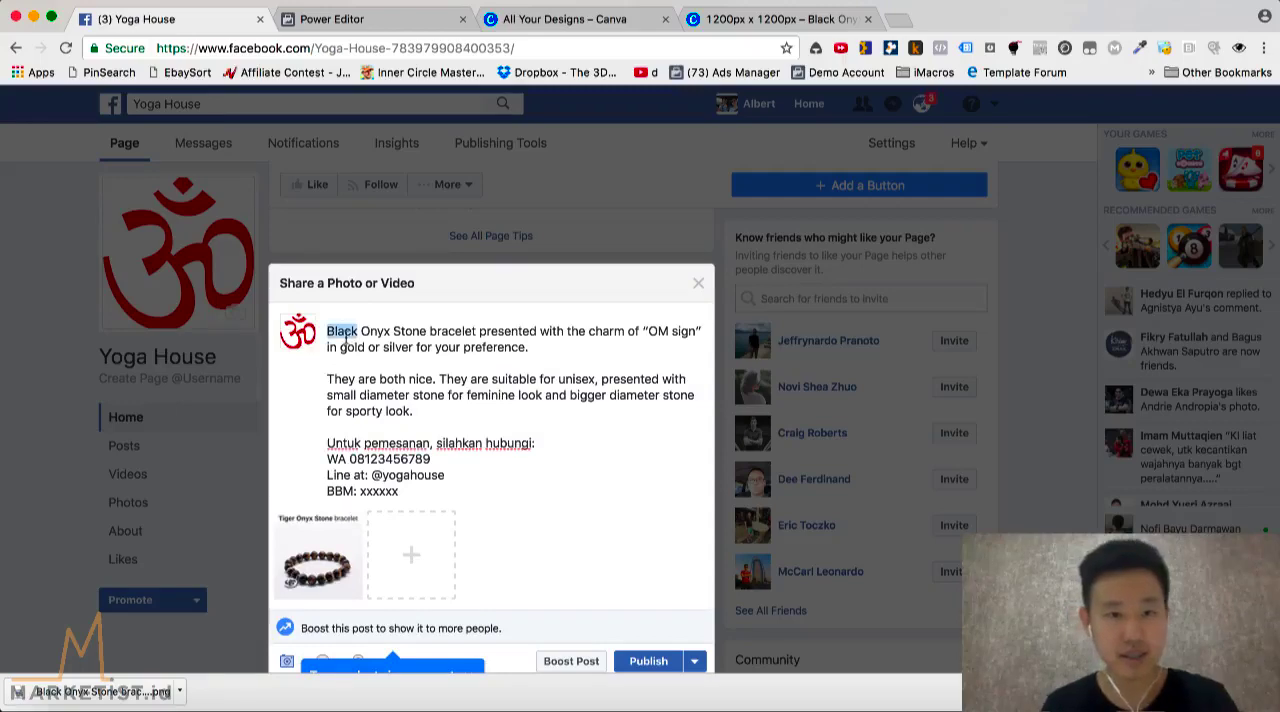
text(Tiger)
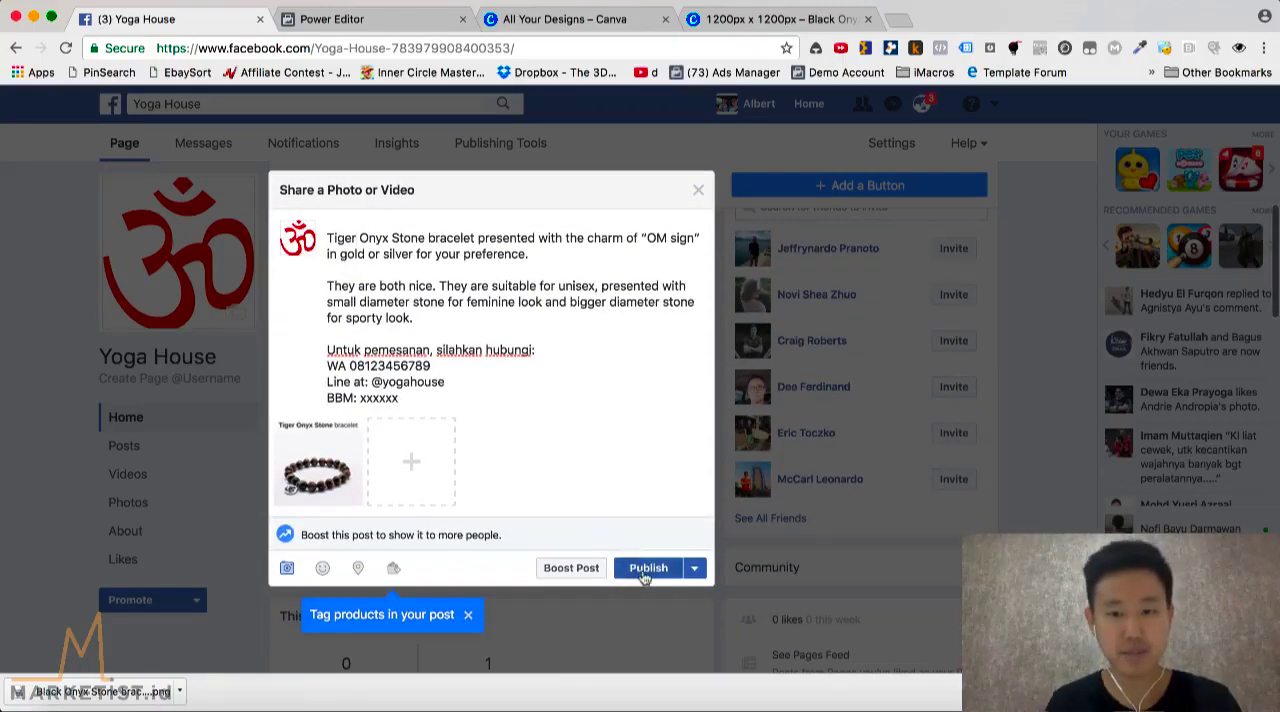
click(643, 575)
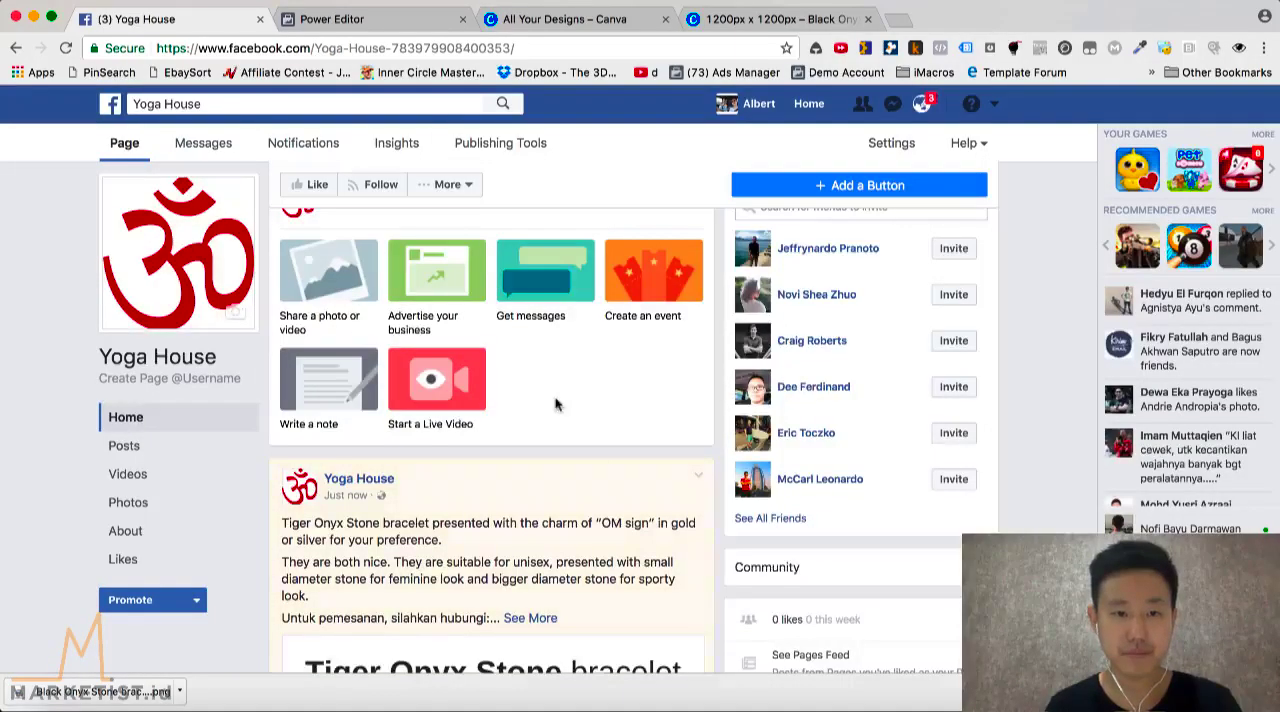
scroll(557, 404, down, 5)
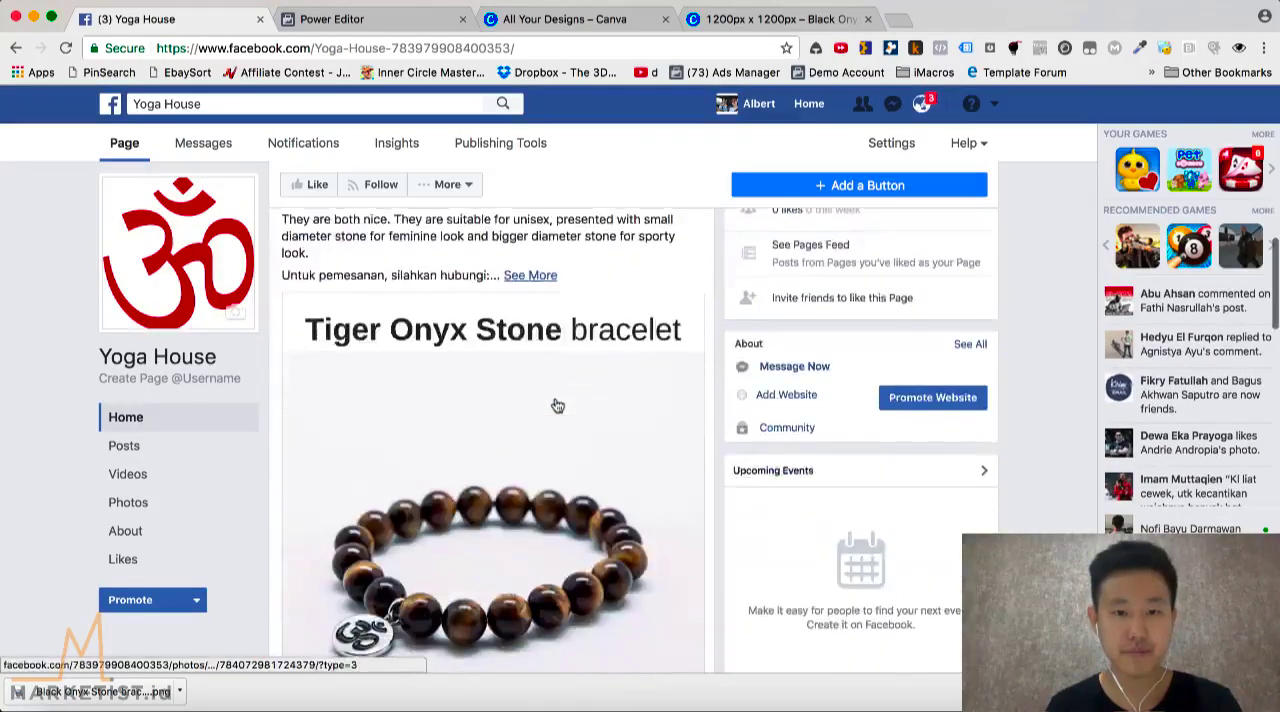
Look over the published Tiger Onyx Stone post, then switch to Keynote to show the "1 Adset with 2 Ads" slide
scroll(557, 404, down, 2)
scroll(548, 332, up, 2)
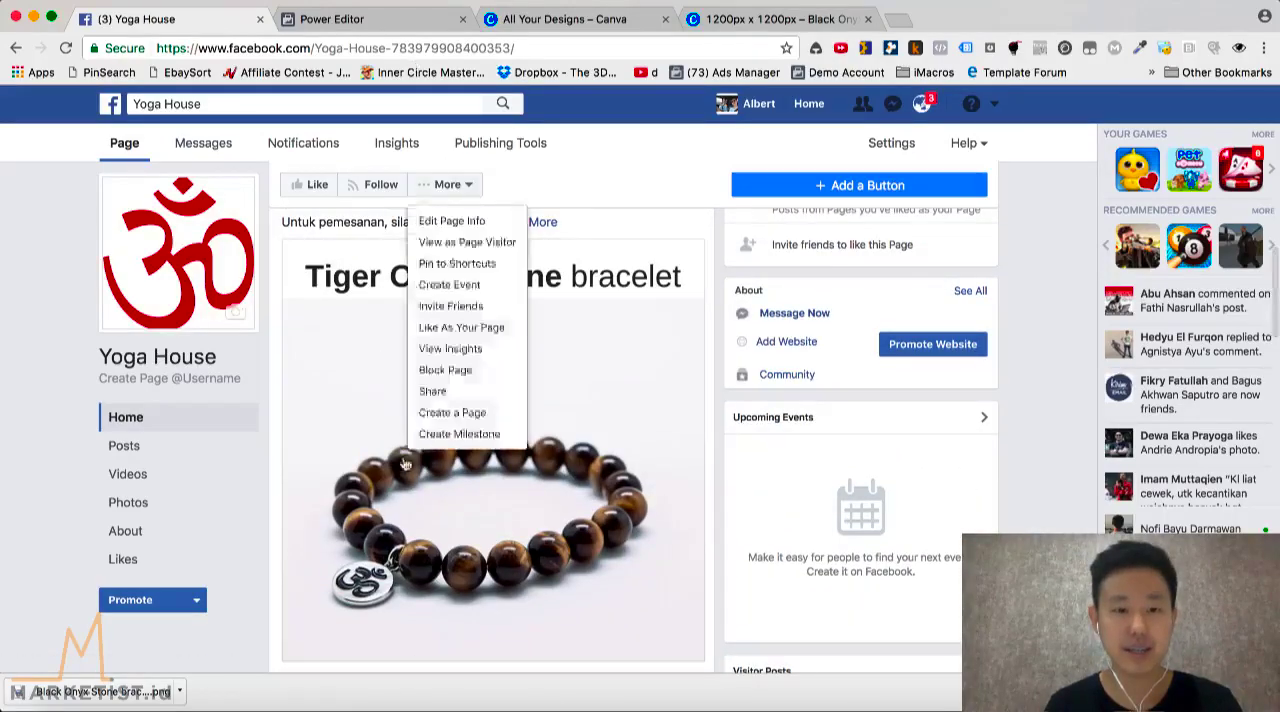
click(352, 705)
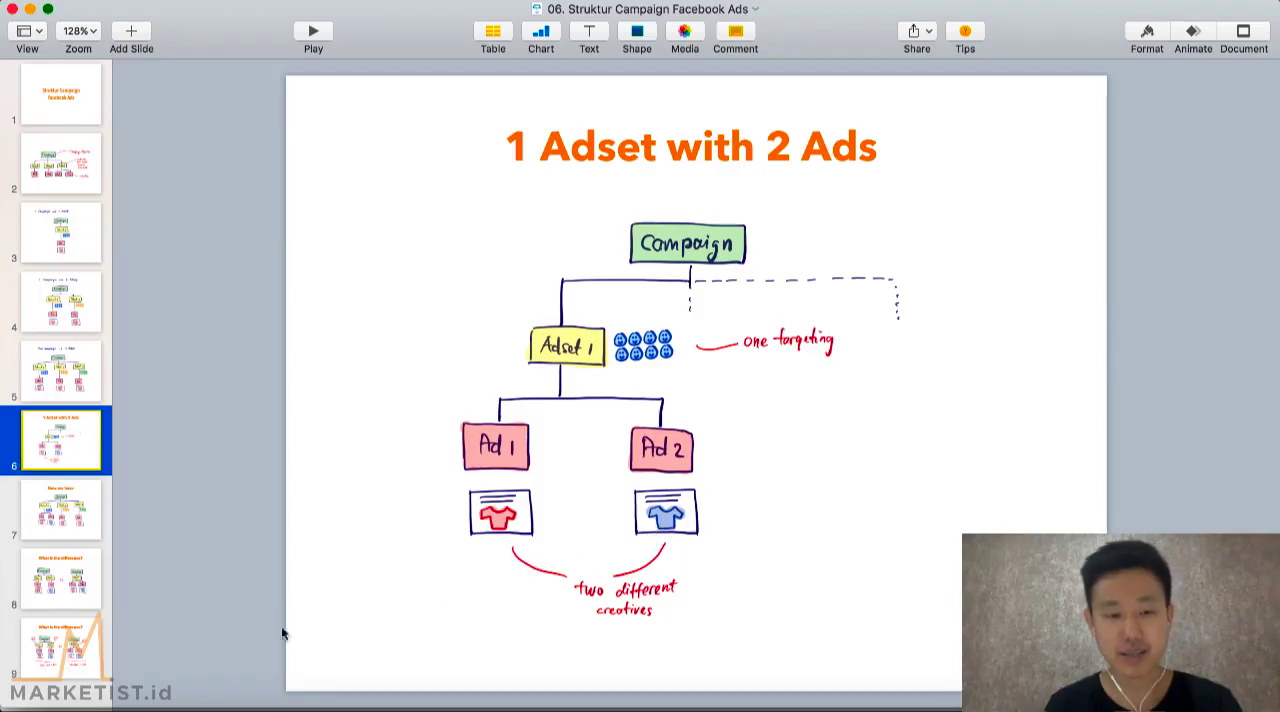
Switch to Power Editor in Chrome, open the Om Bracelet campaign's Adset 1 : 18-24 and duplicate Ad1 once within the same campaign
click(246, 702)
click(385, 22)
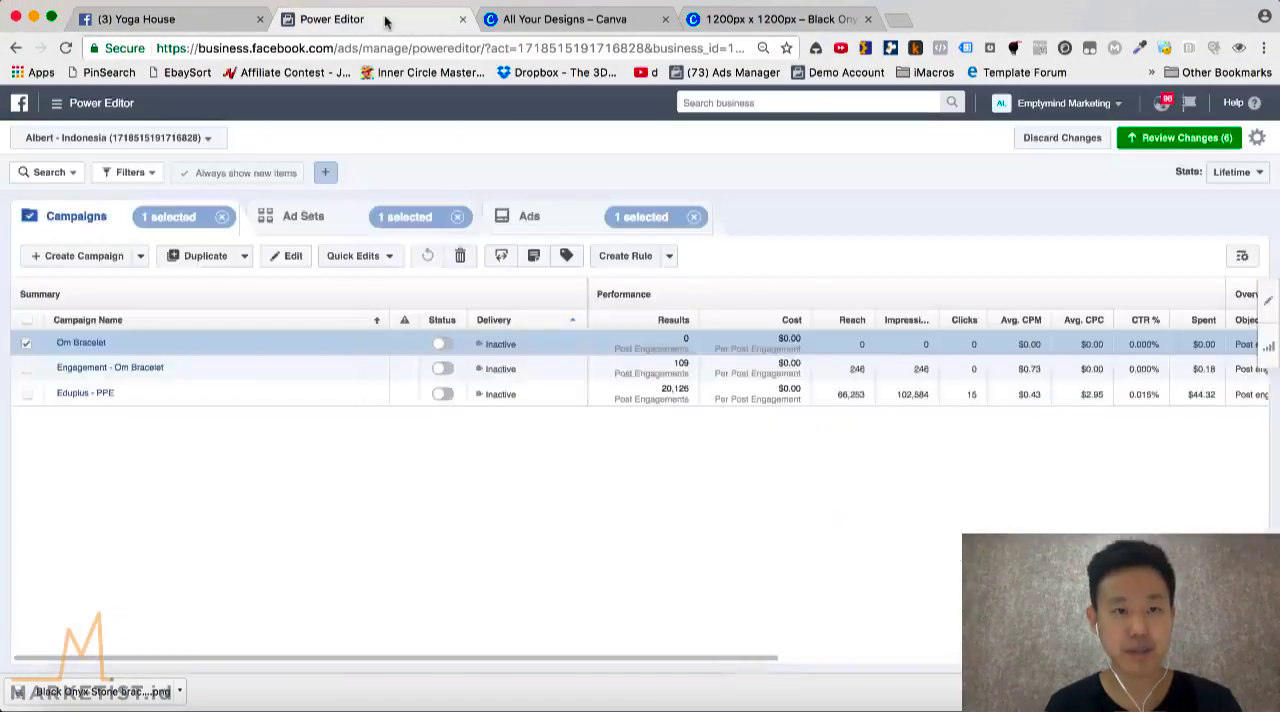
click(75, 344)
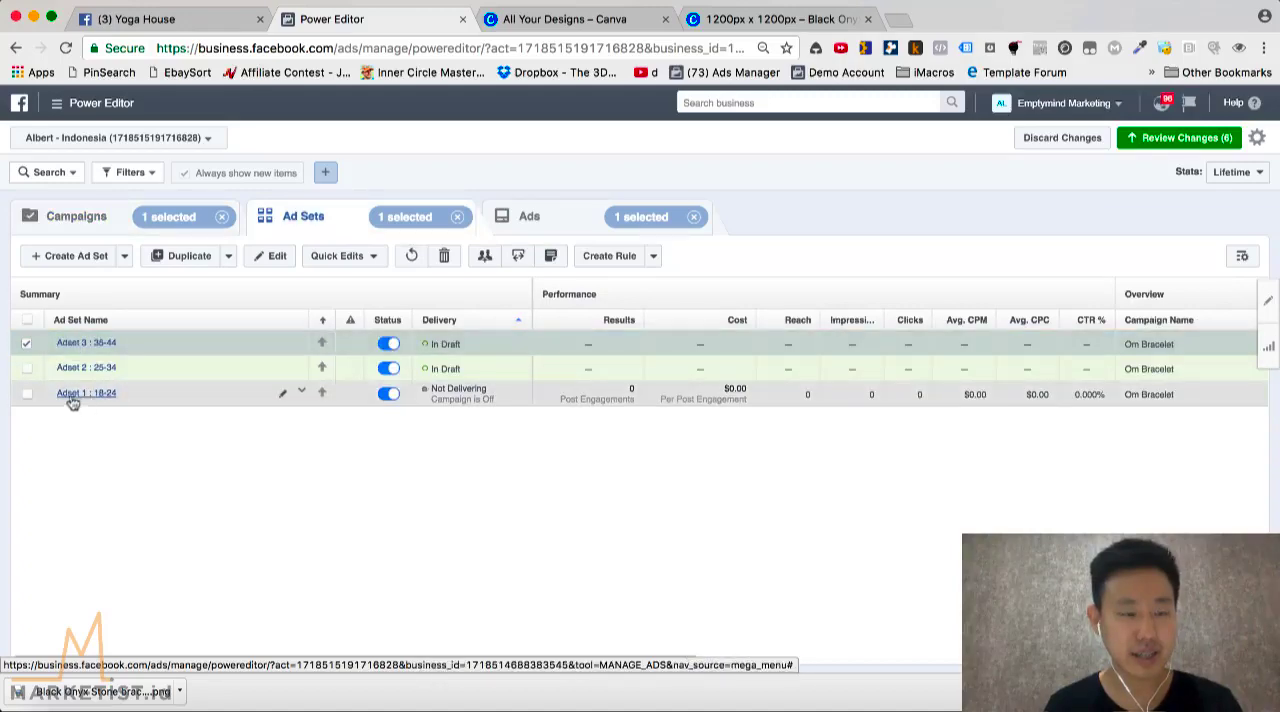
click(86, 394)
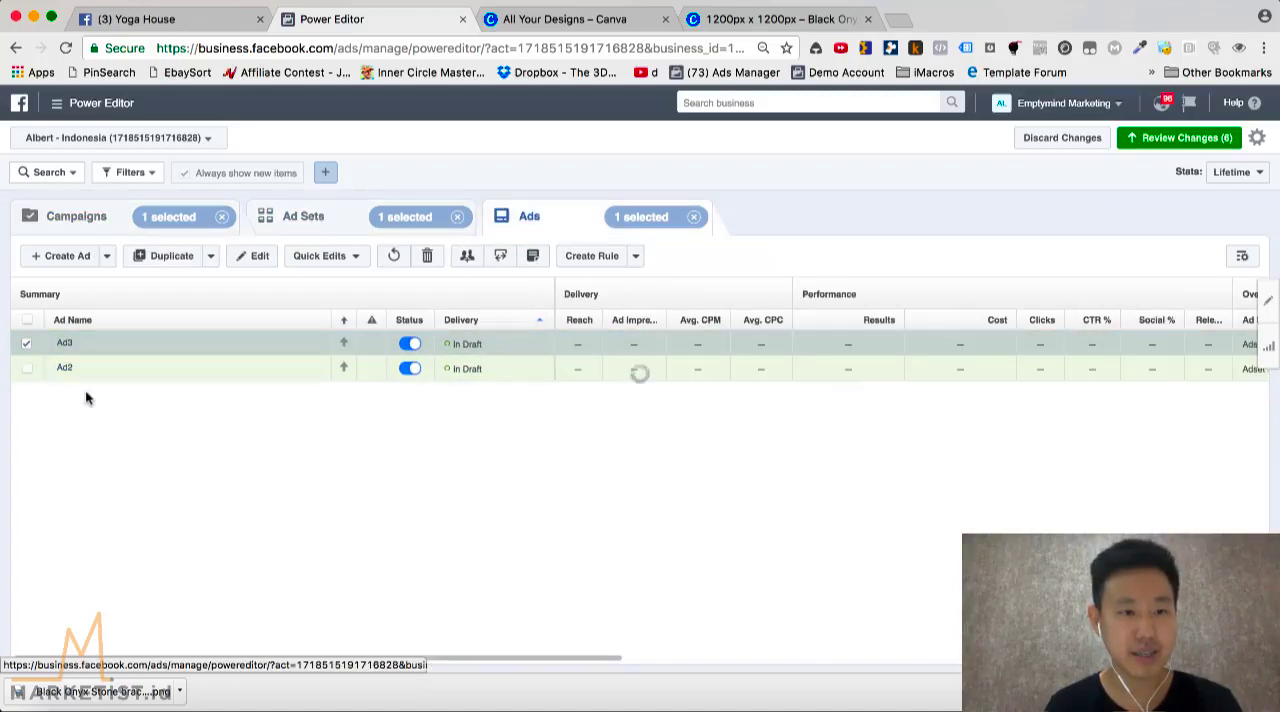
click(26, 343)
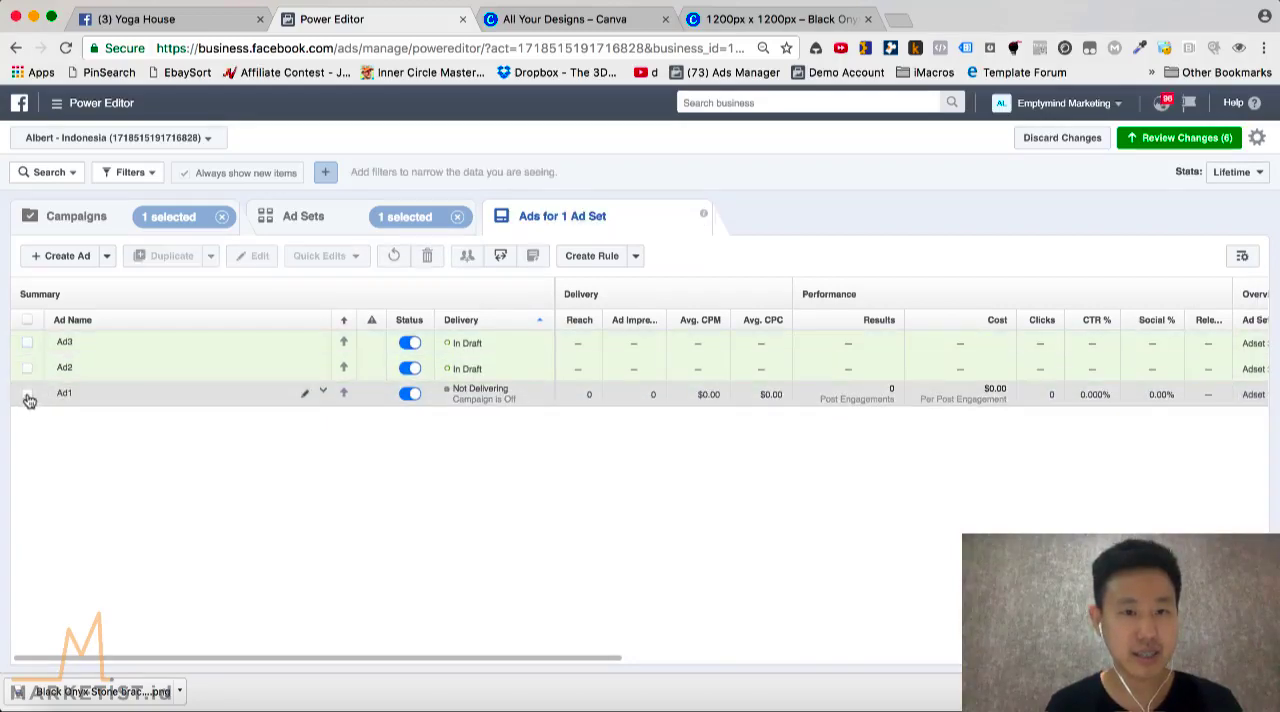
click(27, 396)
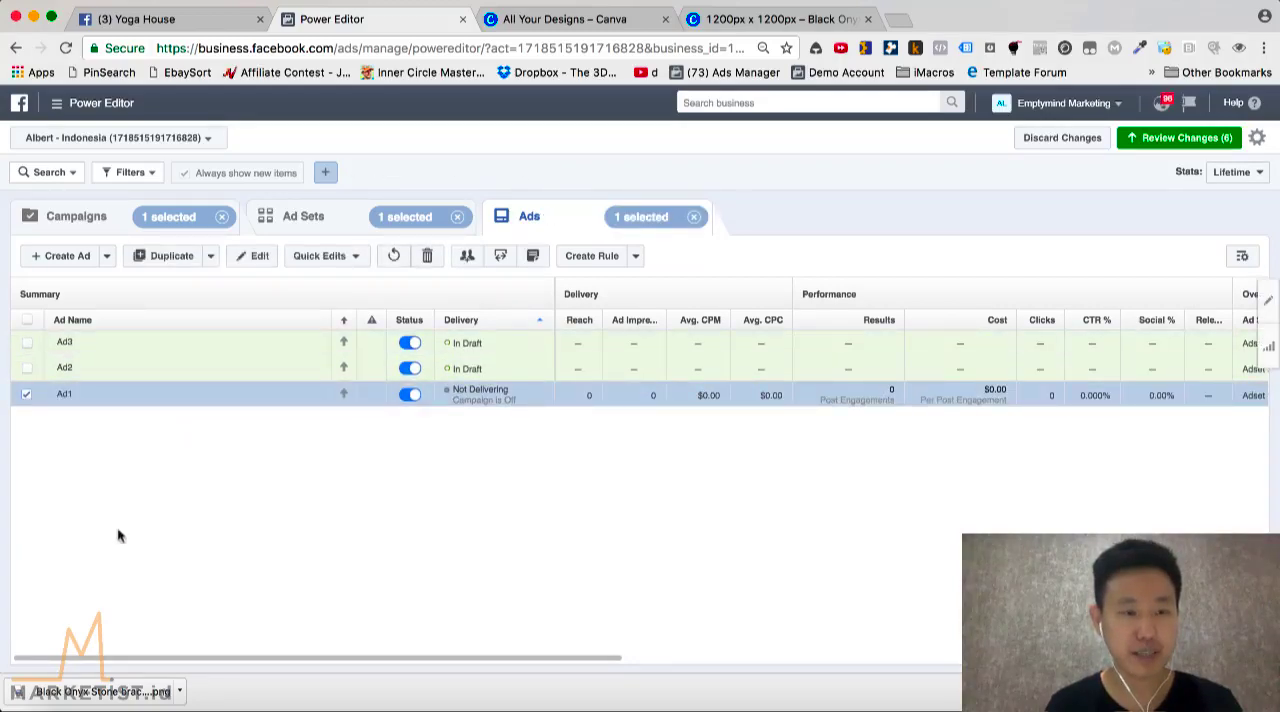
click(172, 257)
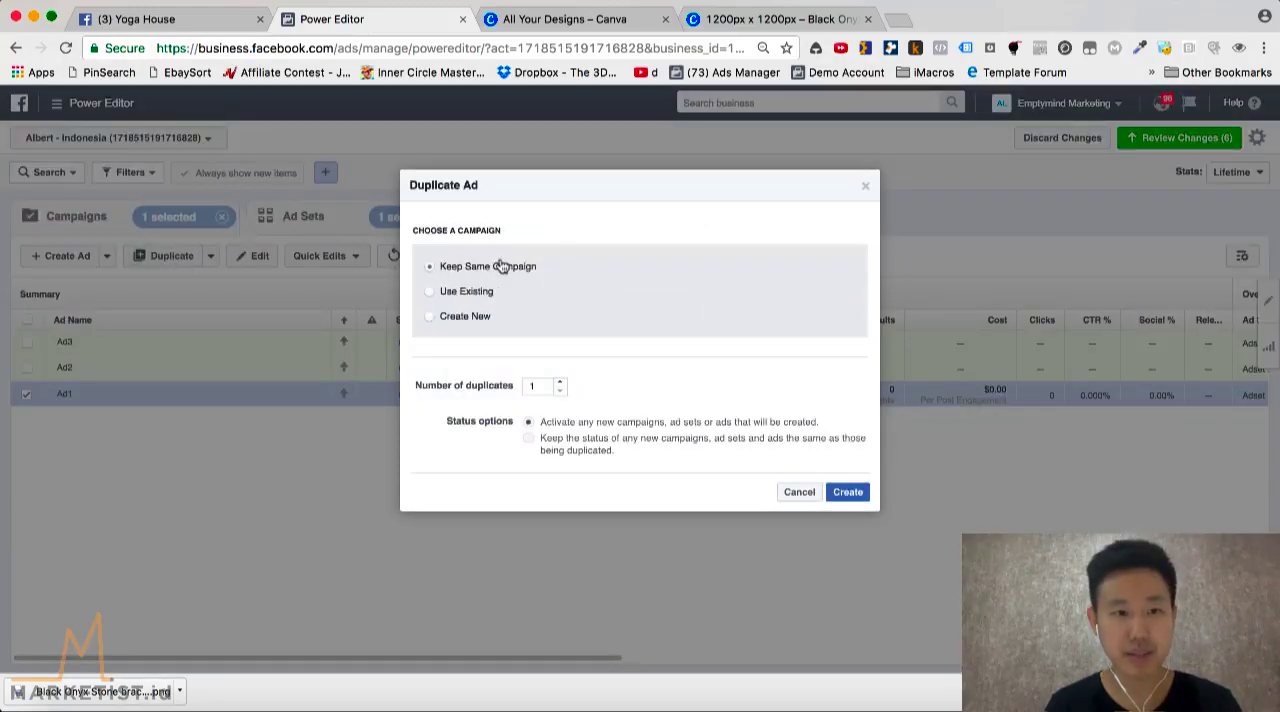
click(848, 494)
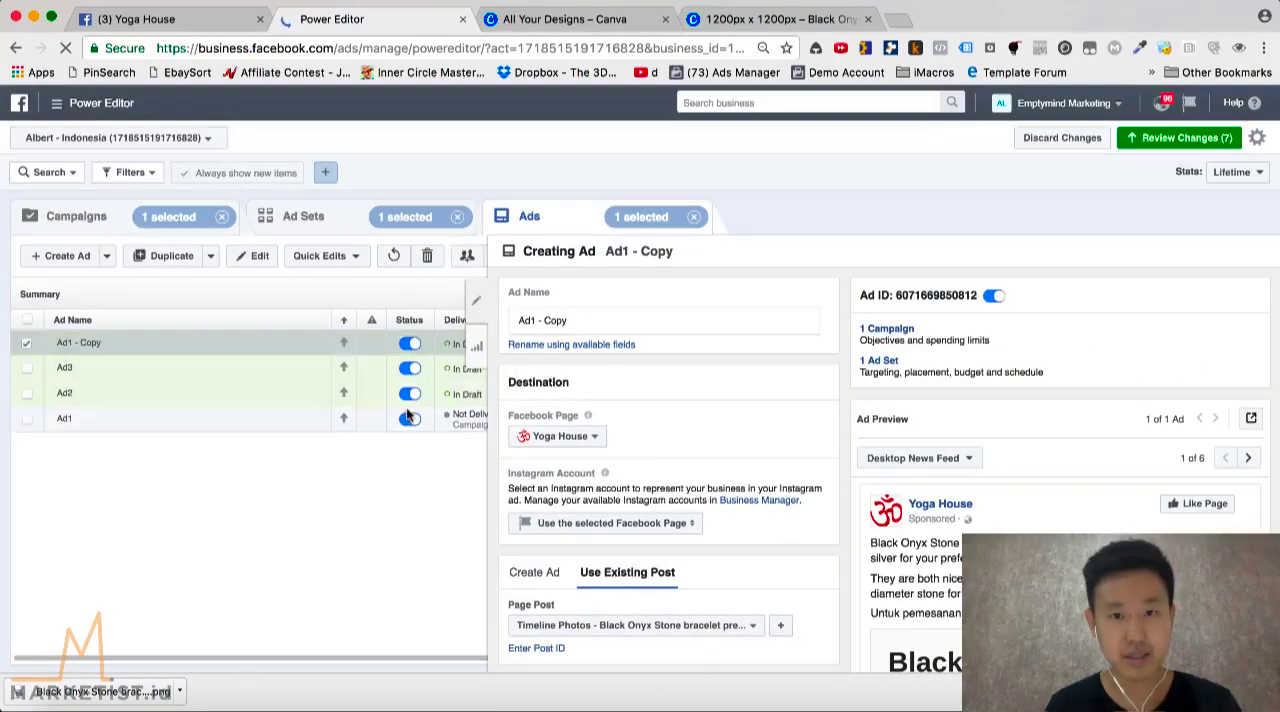
Rename the duplicated ad as "Ad1 - Tiger"
right_click(638, 452)
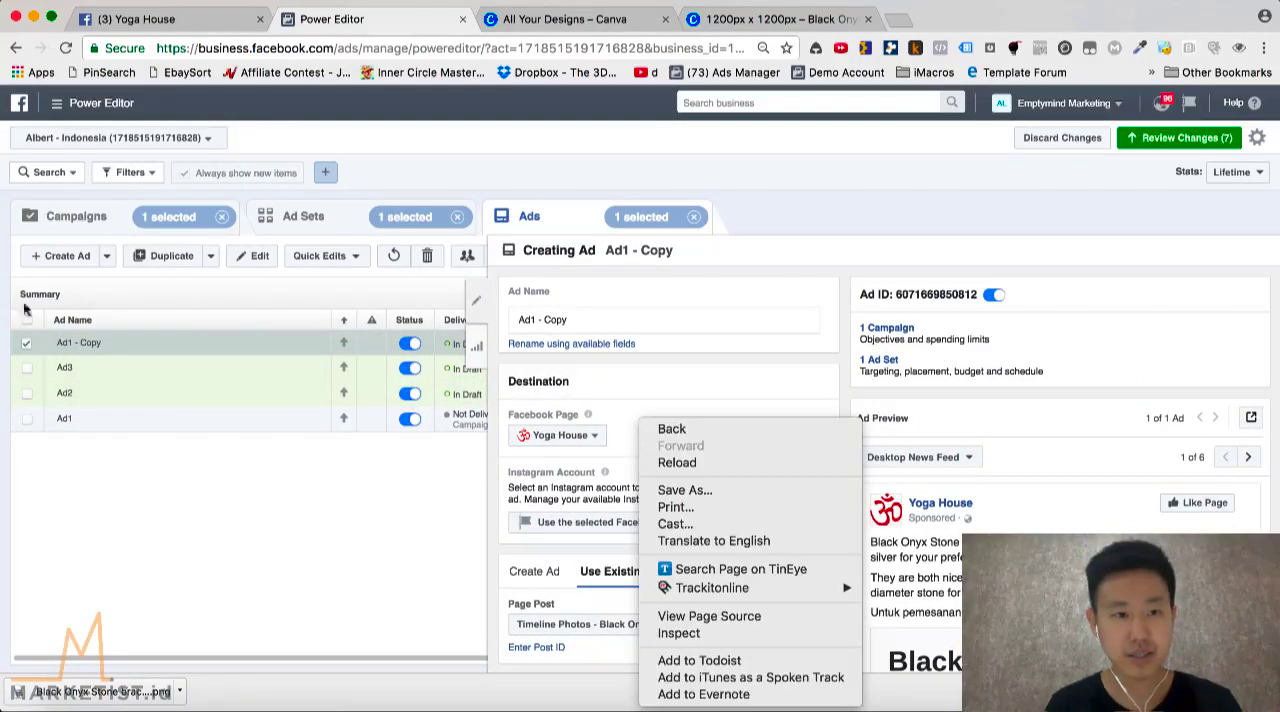
click(124, 343)
double_click(100, 342)
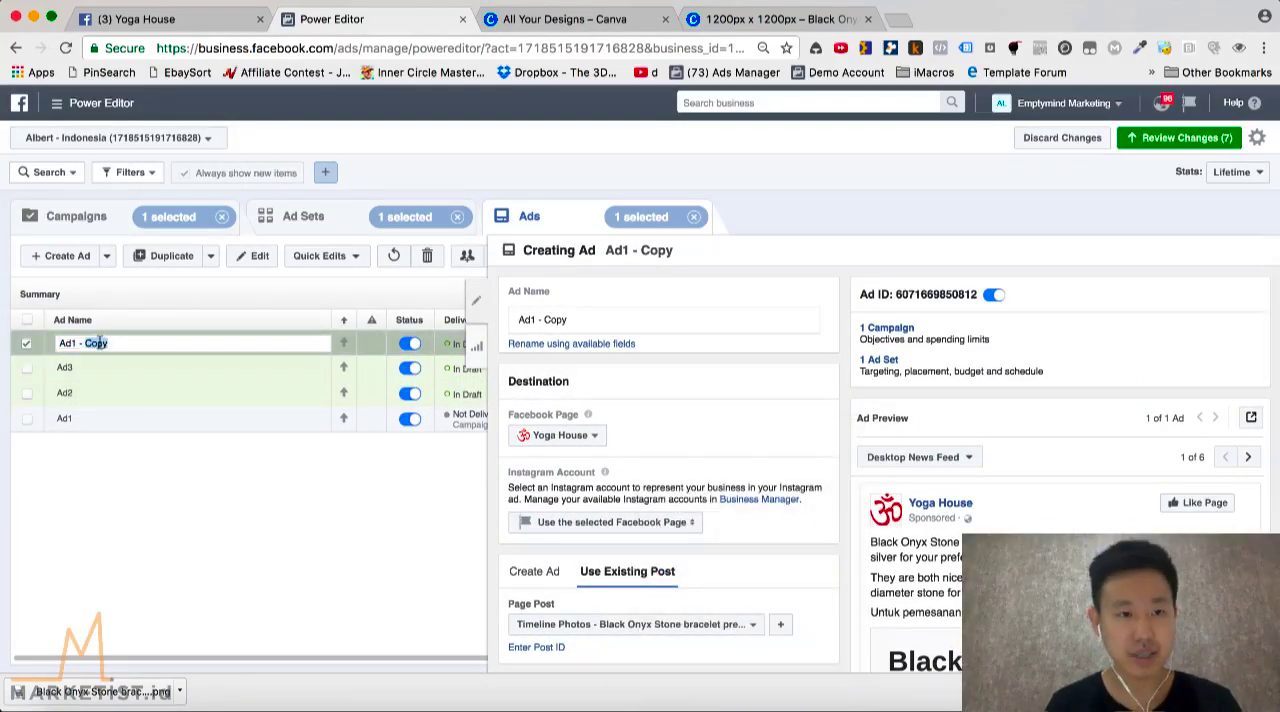
key(Return)
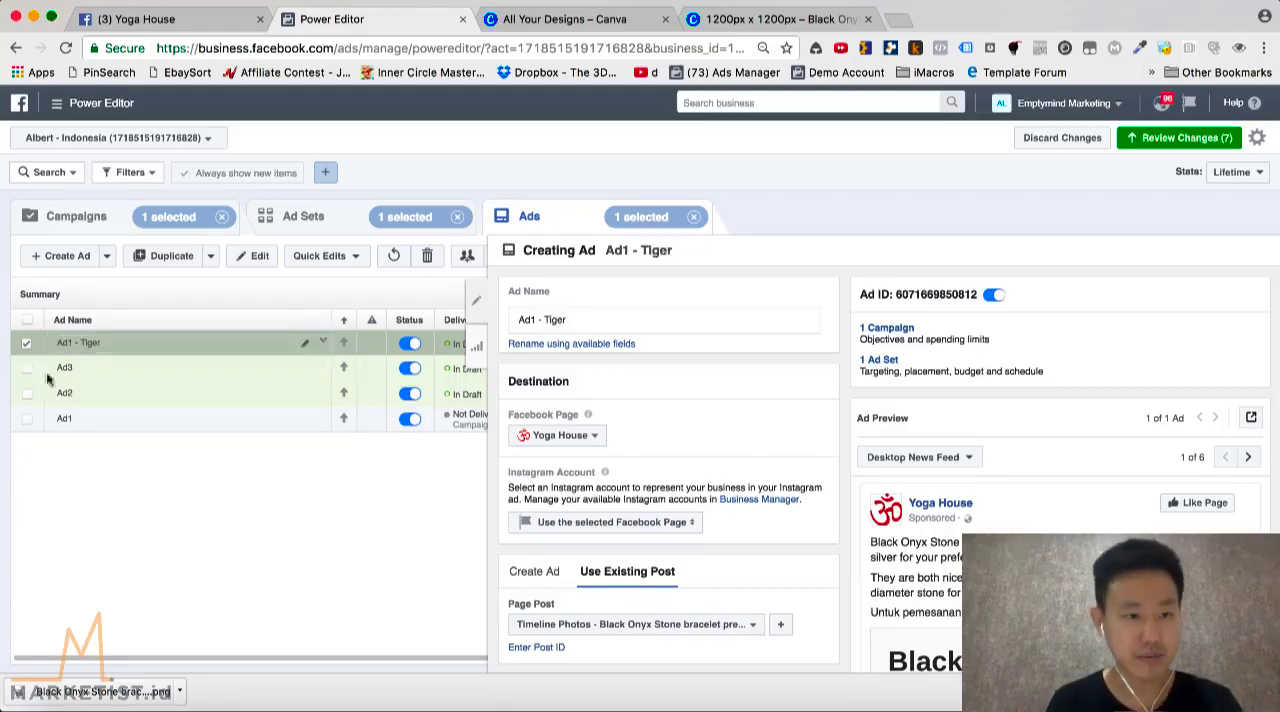
Rename the original Ad1 as "Ad1 - Black"
click(86, 421)
click(117, 419)
key(Right)
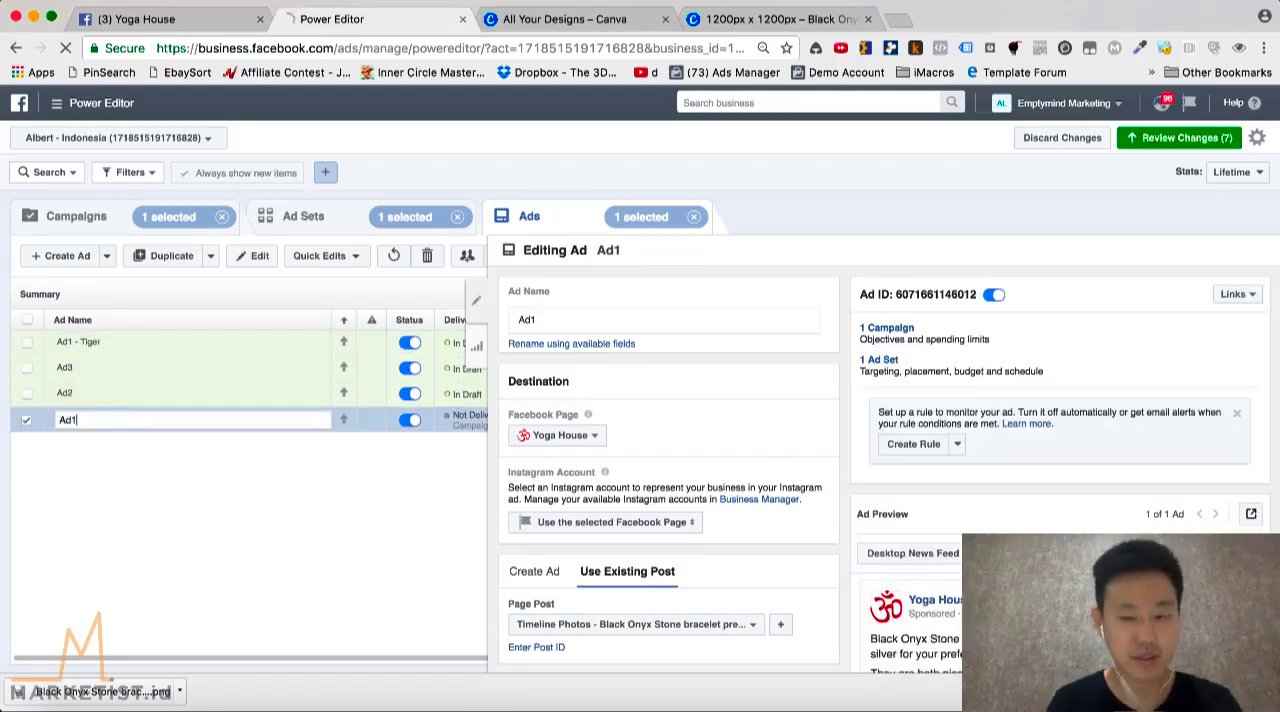
key(Return)
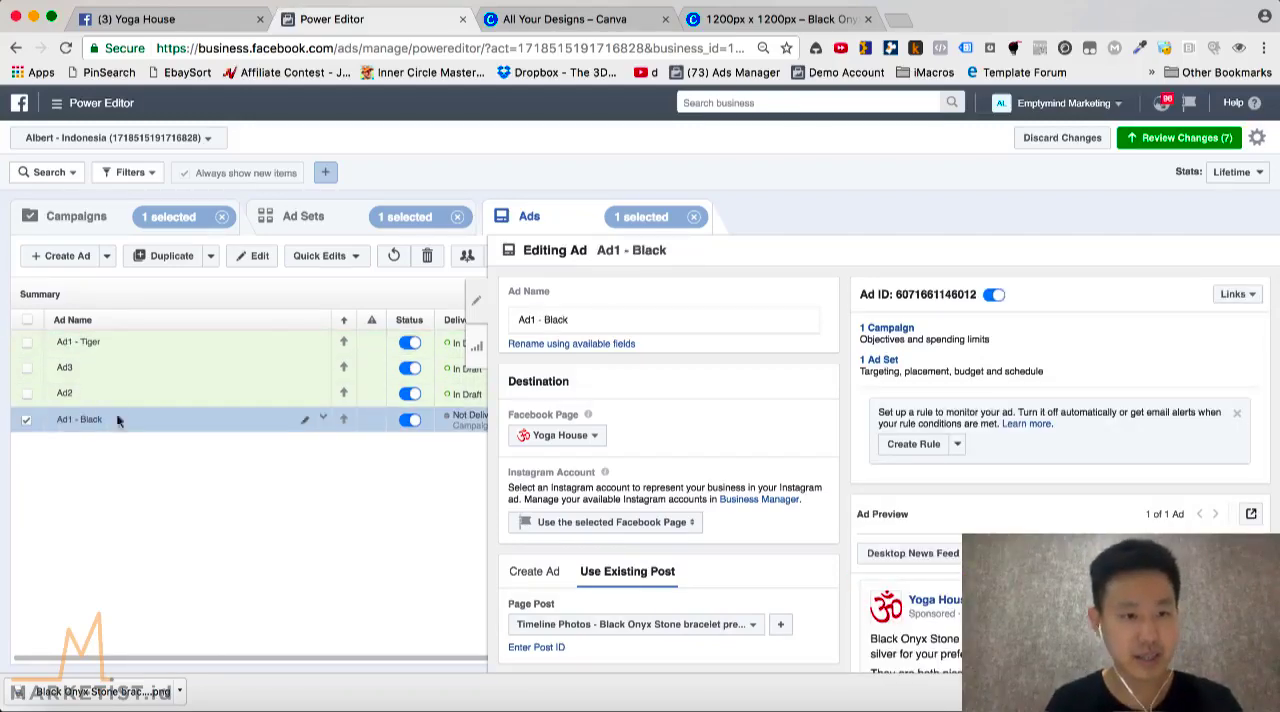
Select only Ad1 - Tiger, close the ad editor and check which ad set each listed ad belongs to
click(129, 344)
click(477, 304)
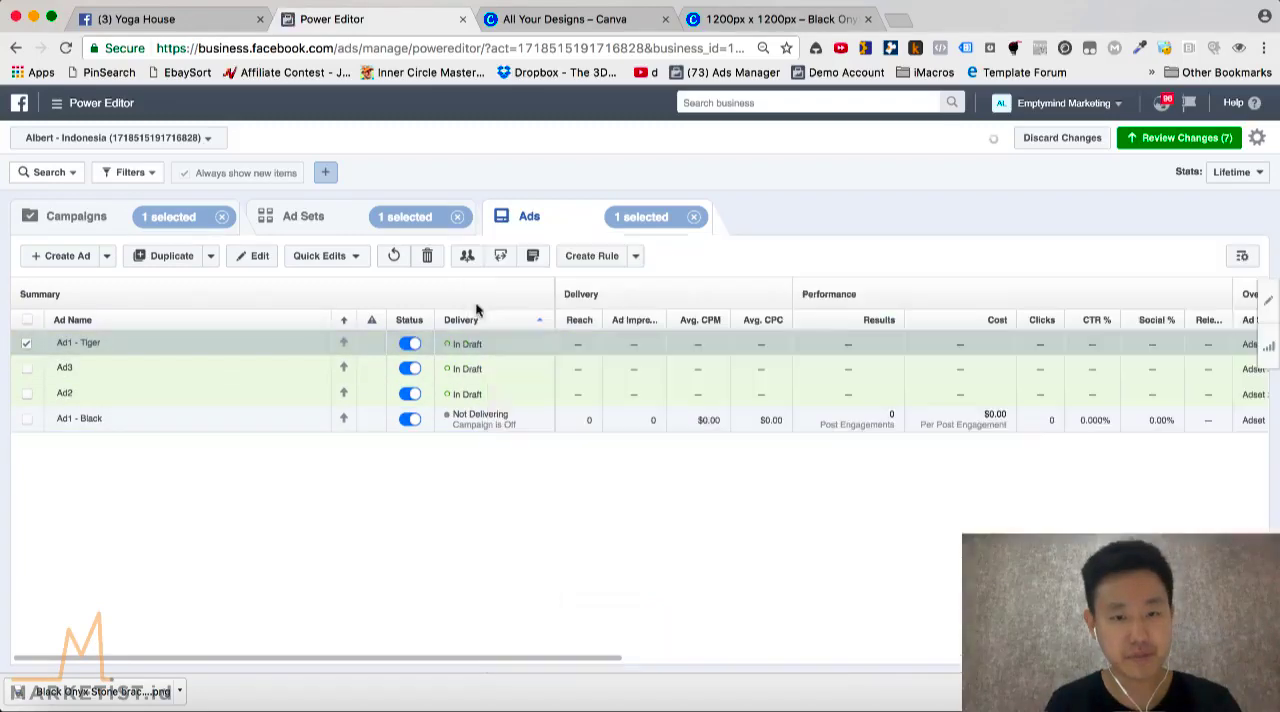
scroll(686, 349, right, 3)
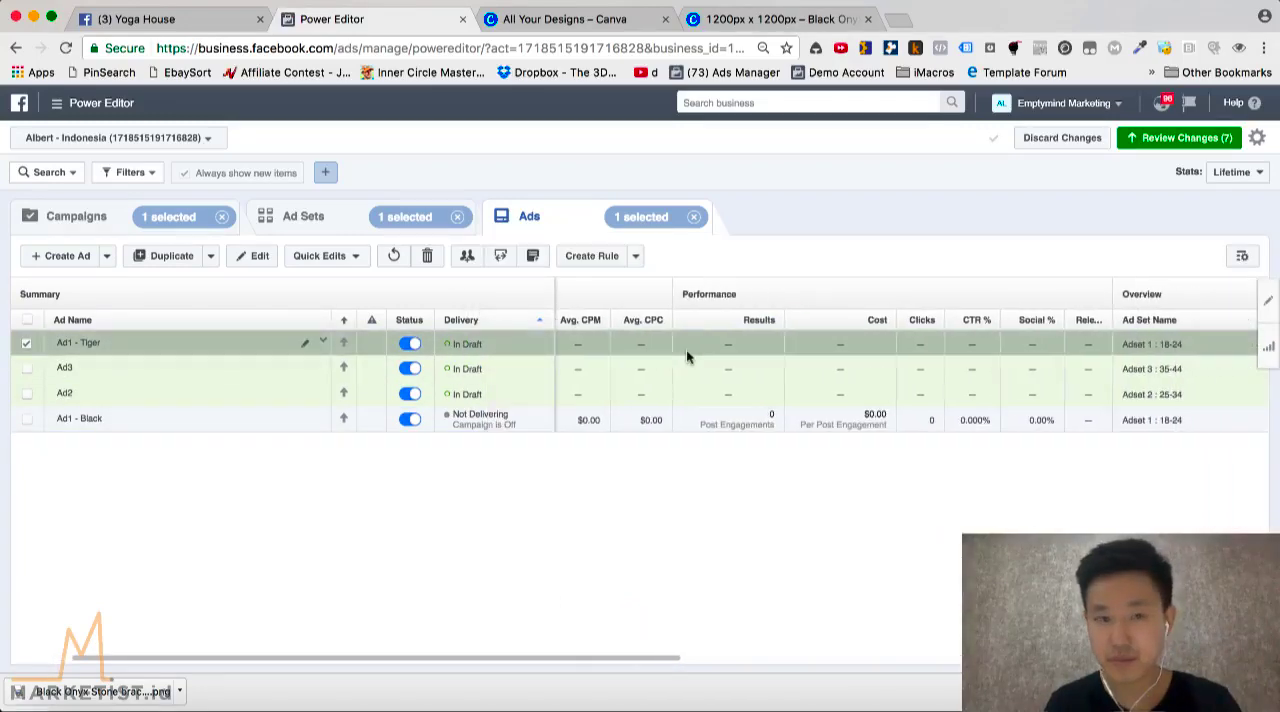
scroll(703, 342, right, 1)
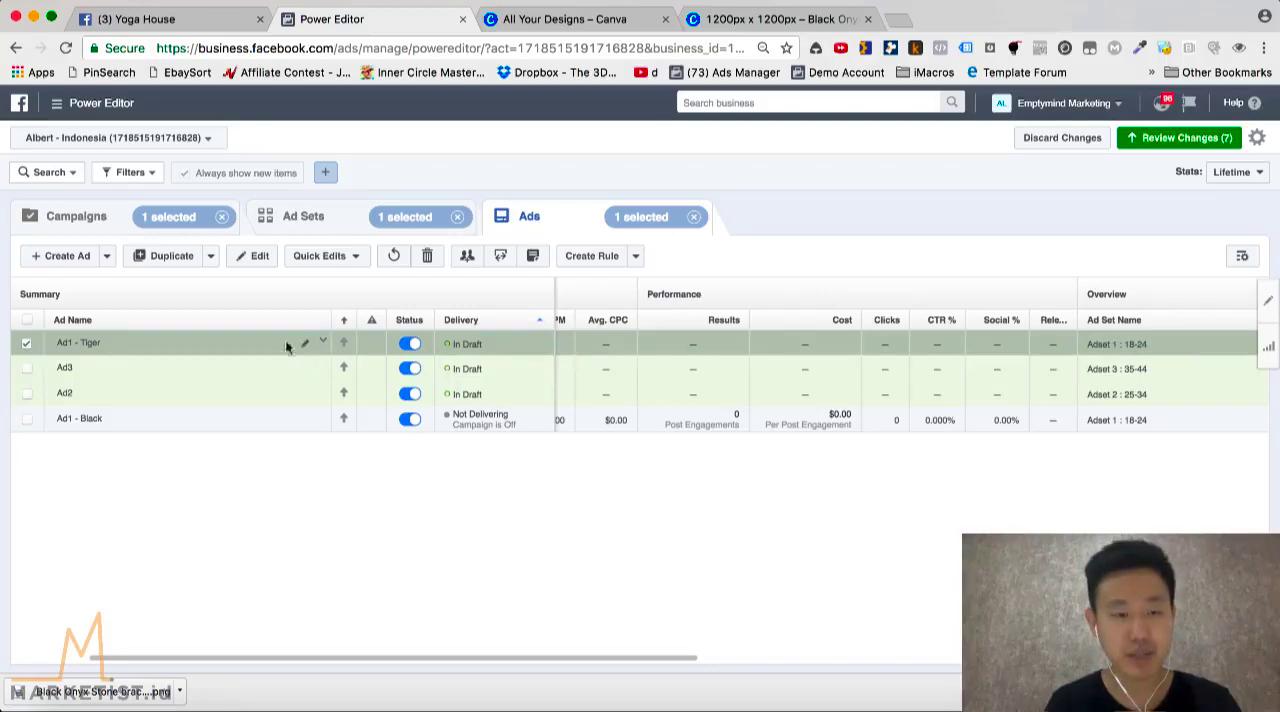
Open Ad1 - Tiger for editing, look through the existing page posts for the Tiger bracelet and open the post ID entry
click(325, 342)
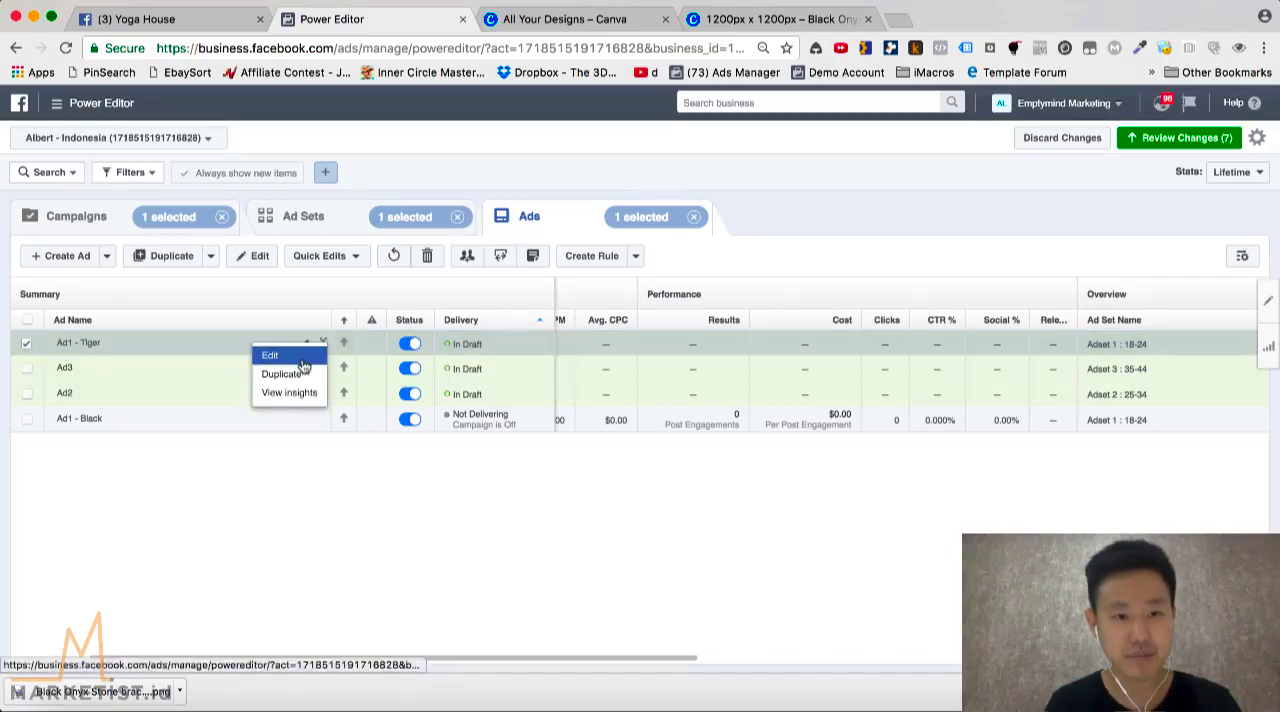
click(301, 355)
scroll(700, 465, down, 4)
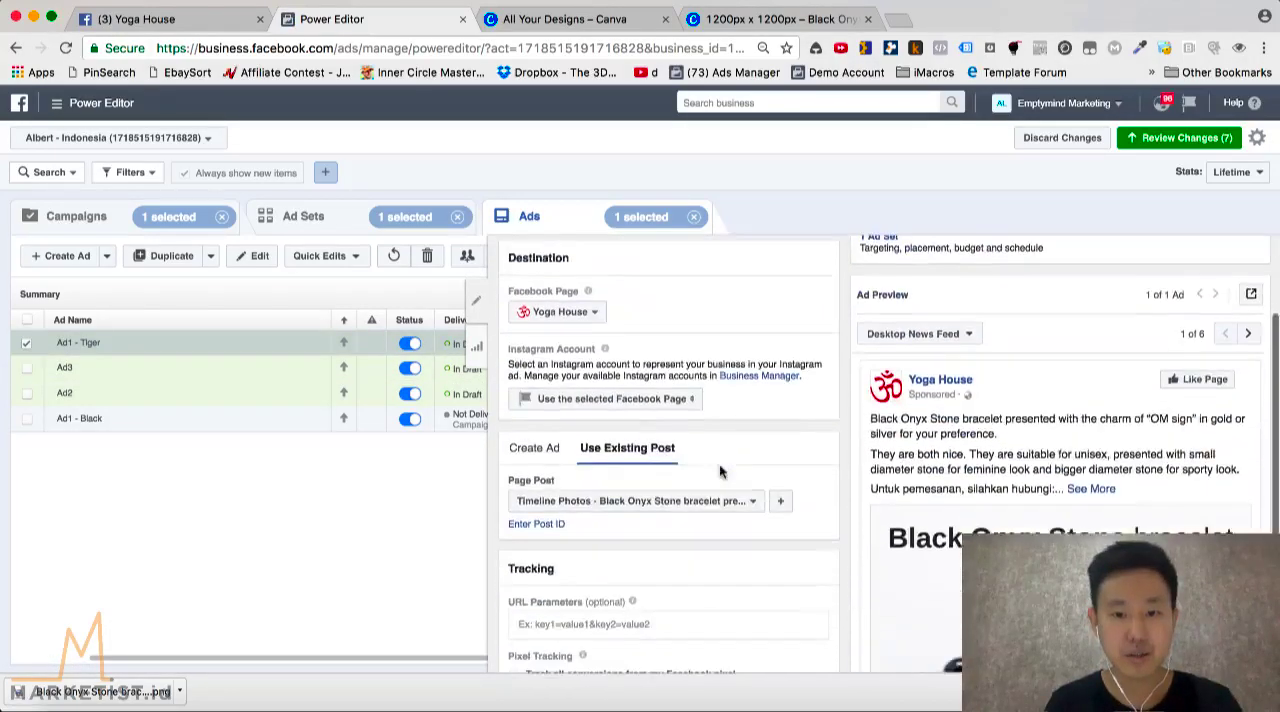
click(740, 458)
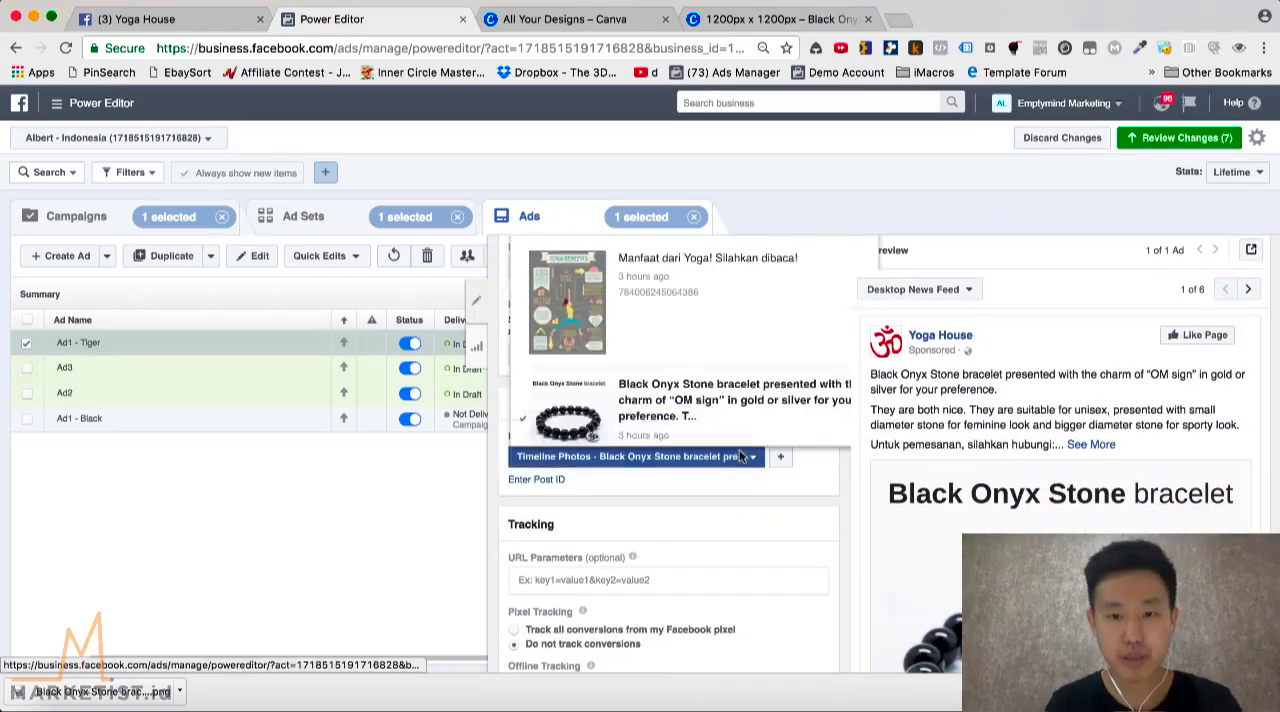
scroll(698, 401, down, 2)
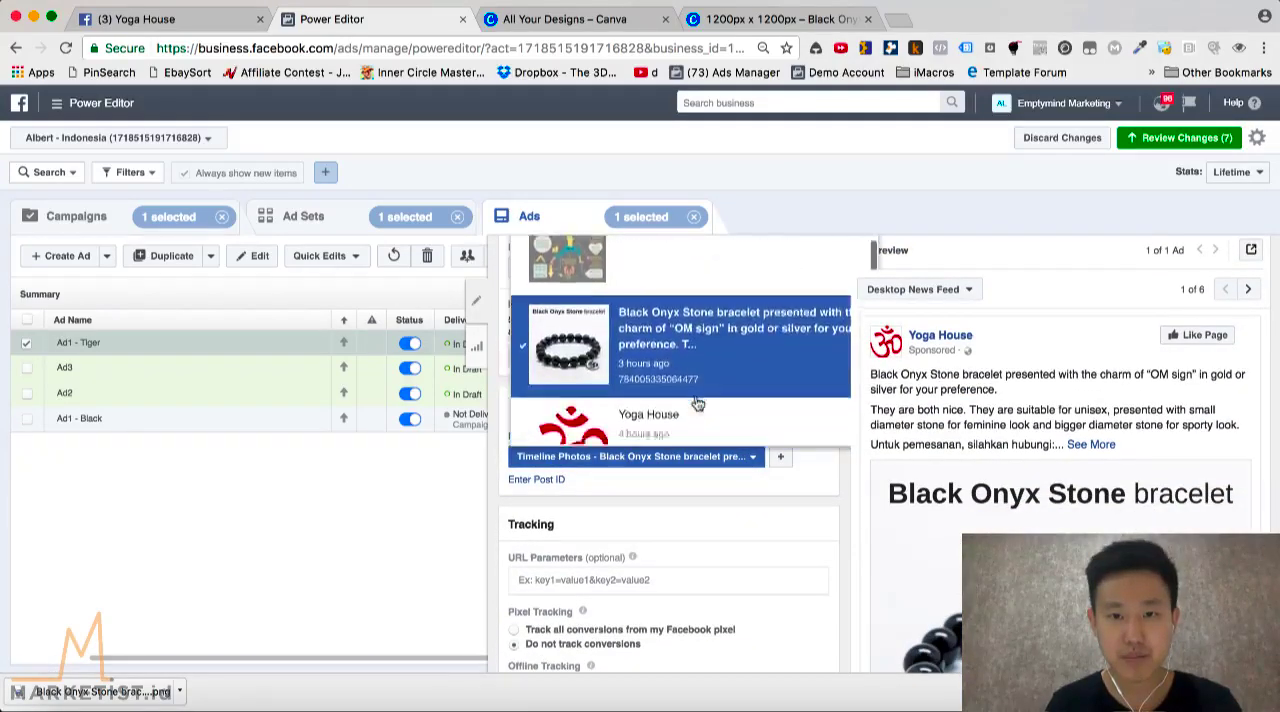
scroll(697, 401, up, 2)
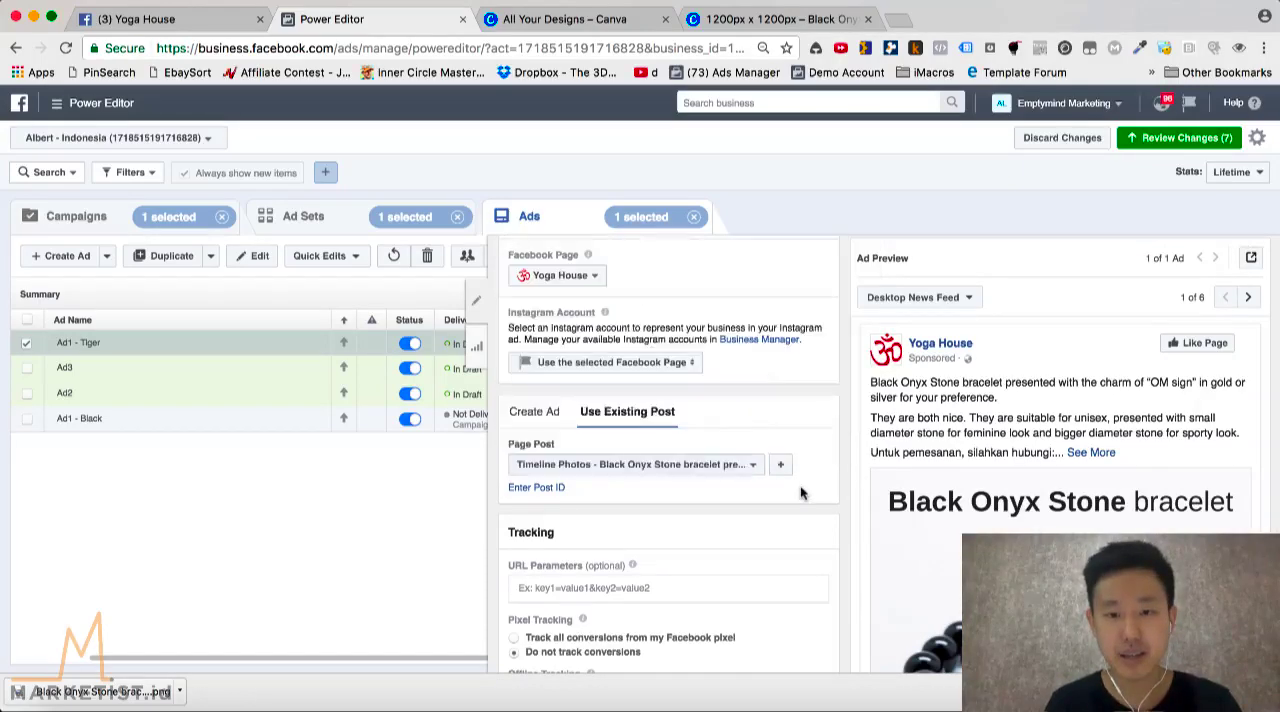
click(754, 474)
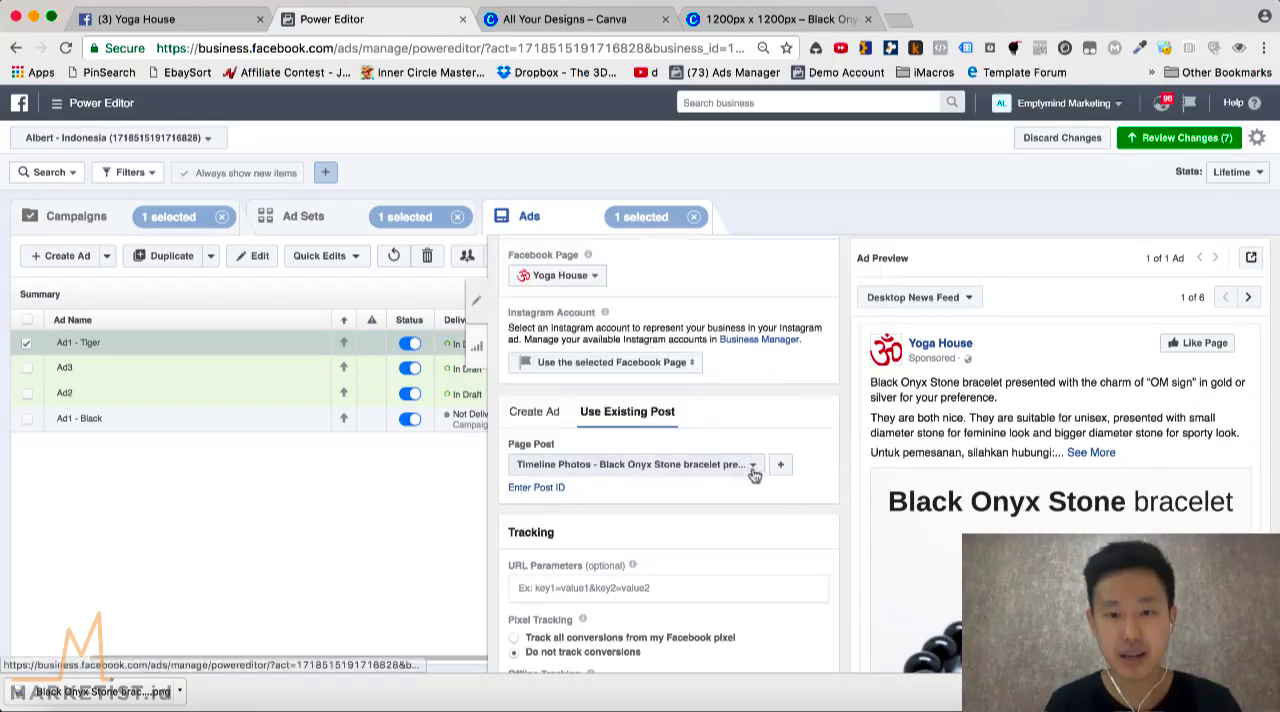
click(537, 487)
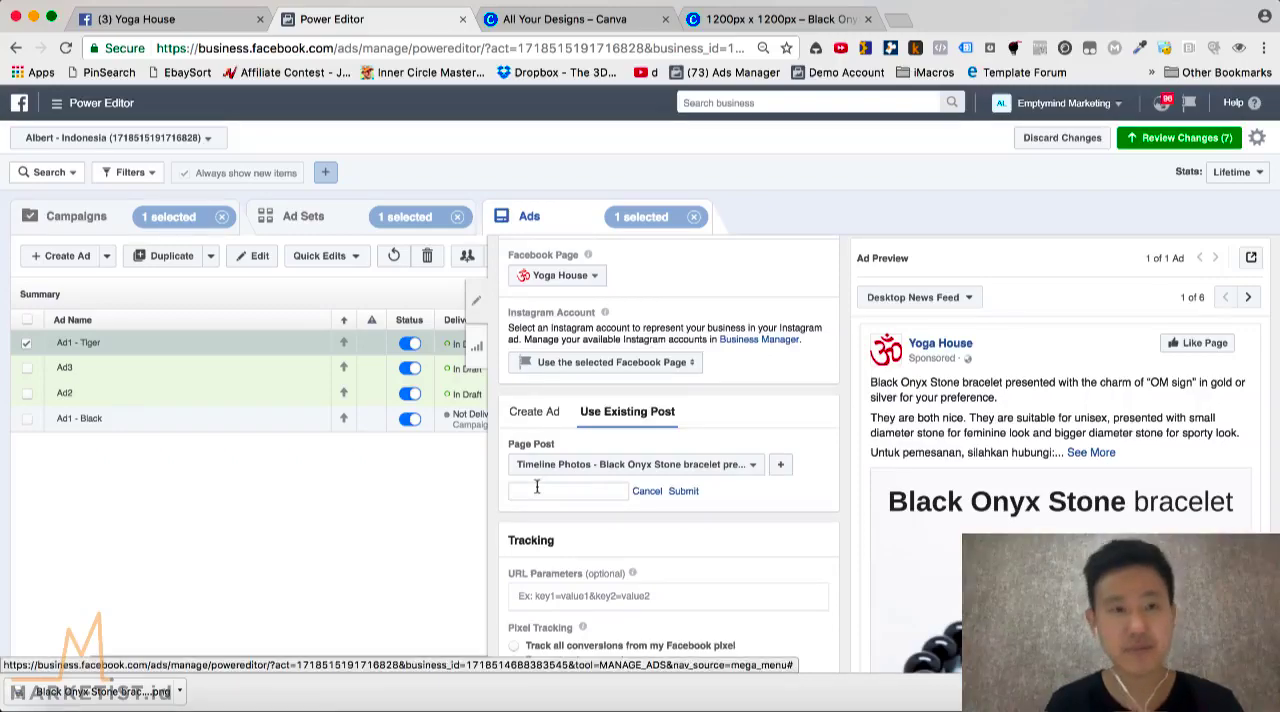
click(180, 22)
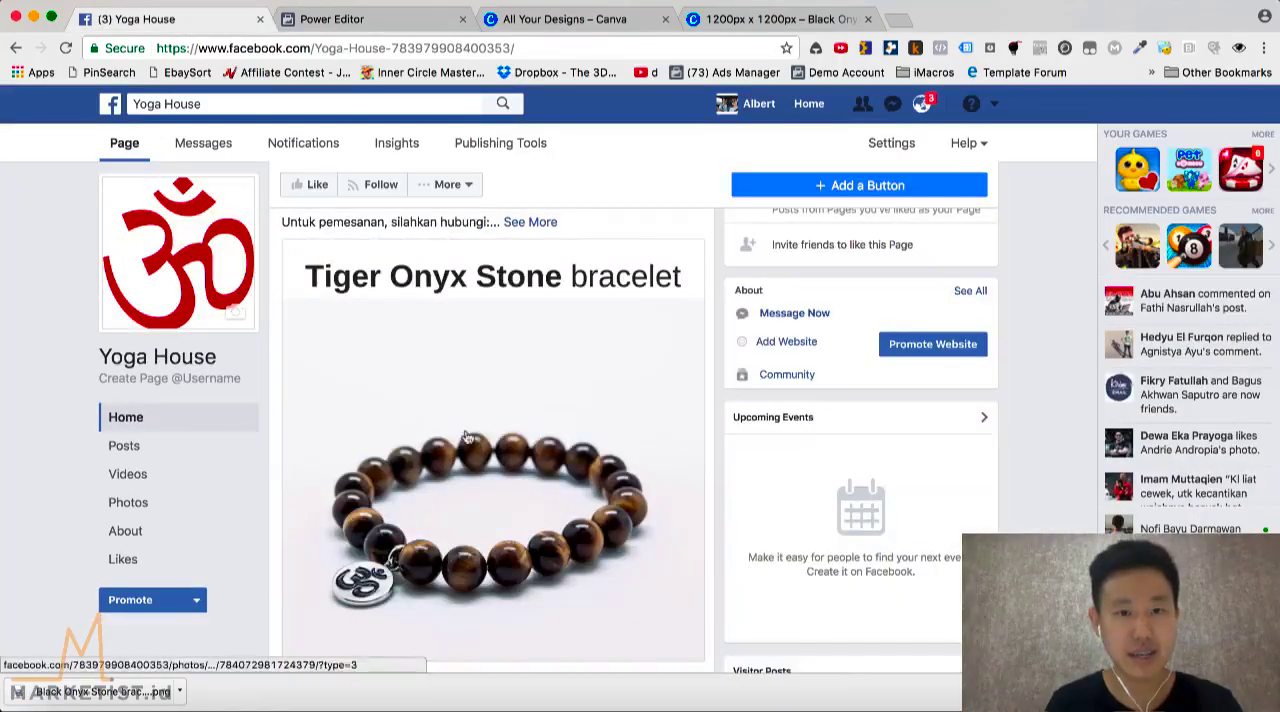
scroll(465, 437, up, 5)
scroll(347, 371, down, 2)
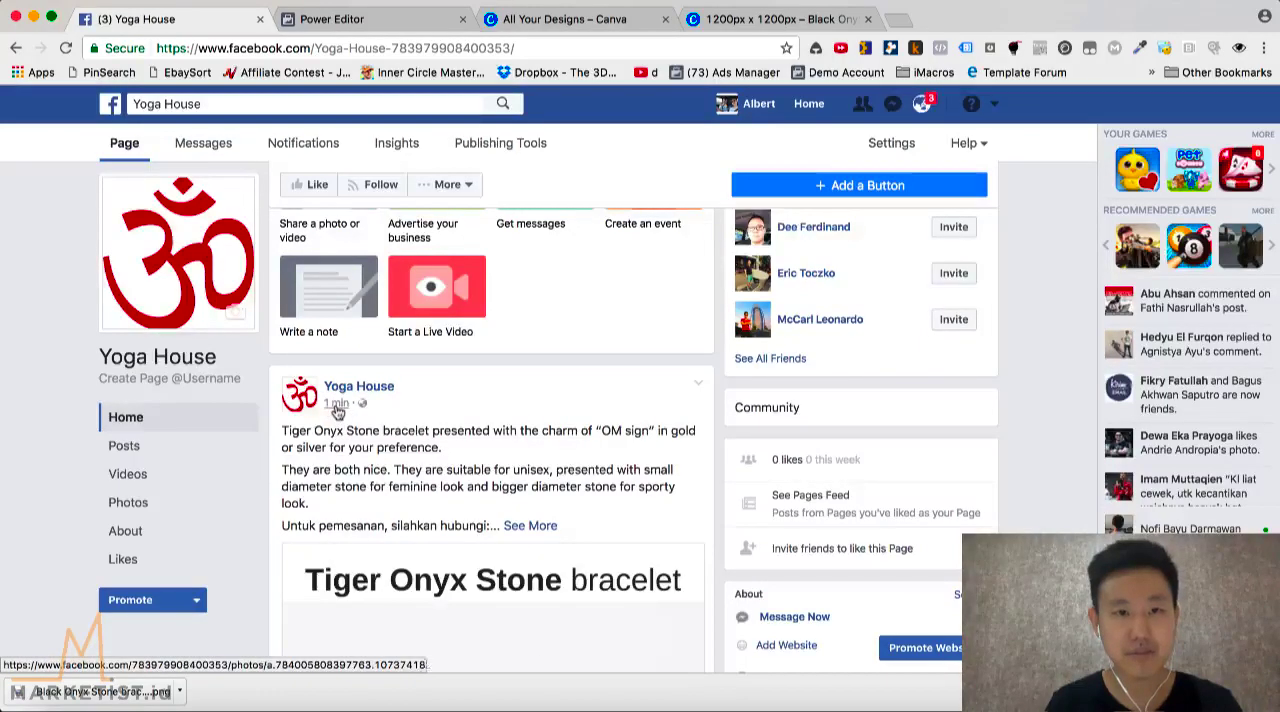
click(337, 412)
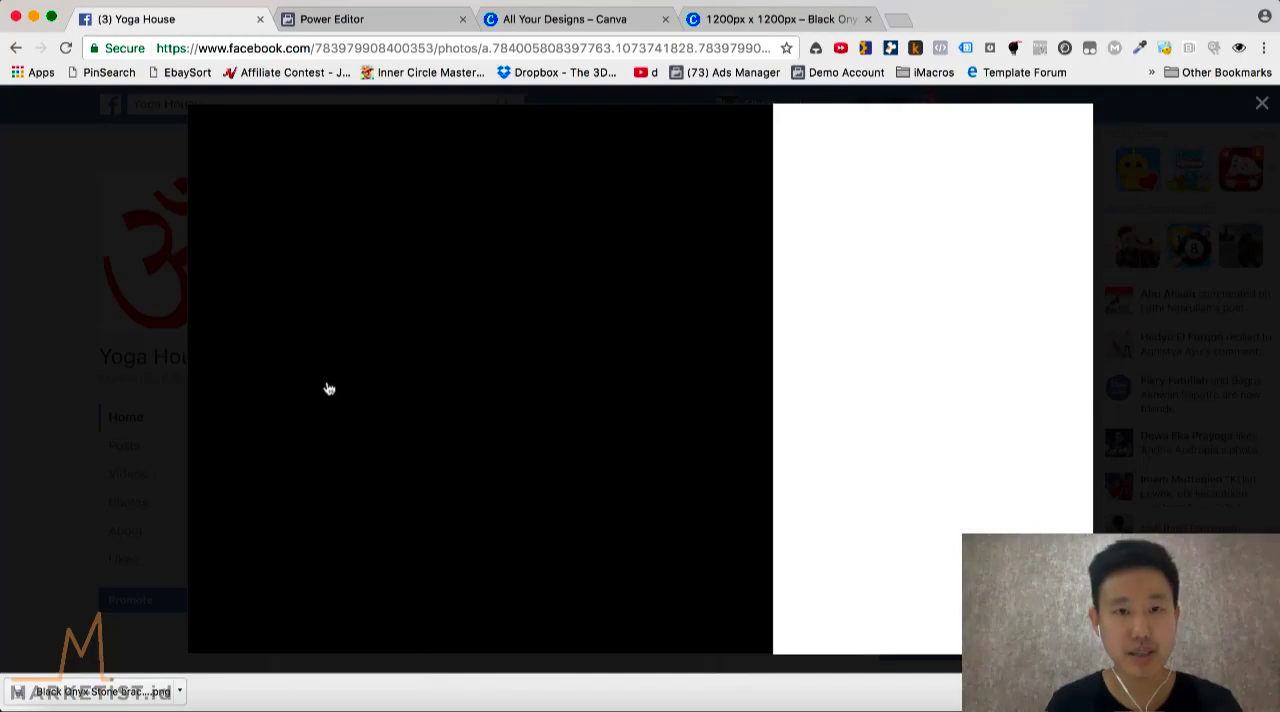
click(543, 47)
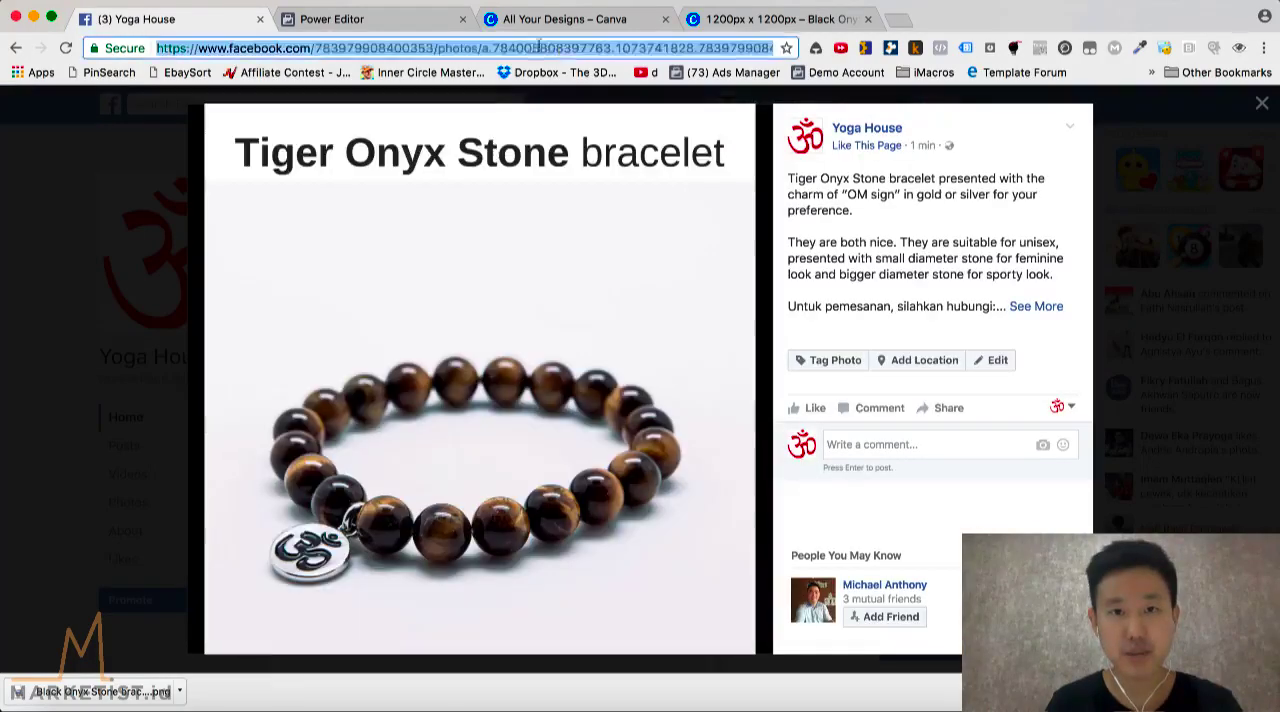
click(521, 47)
drag(493, 48, 816, 50)
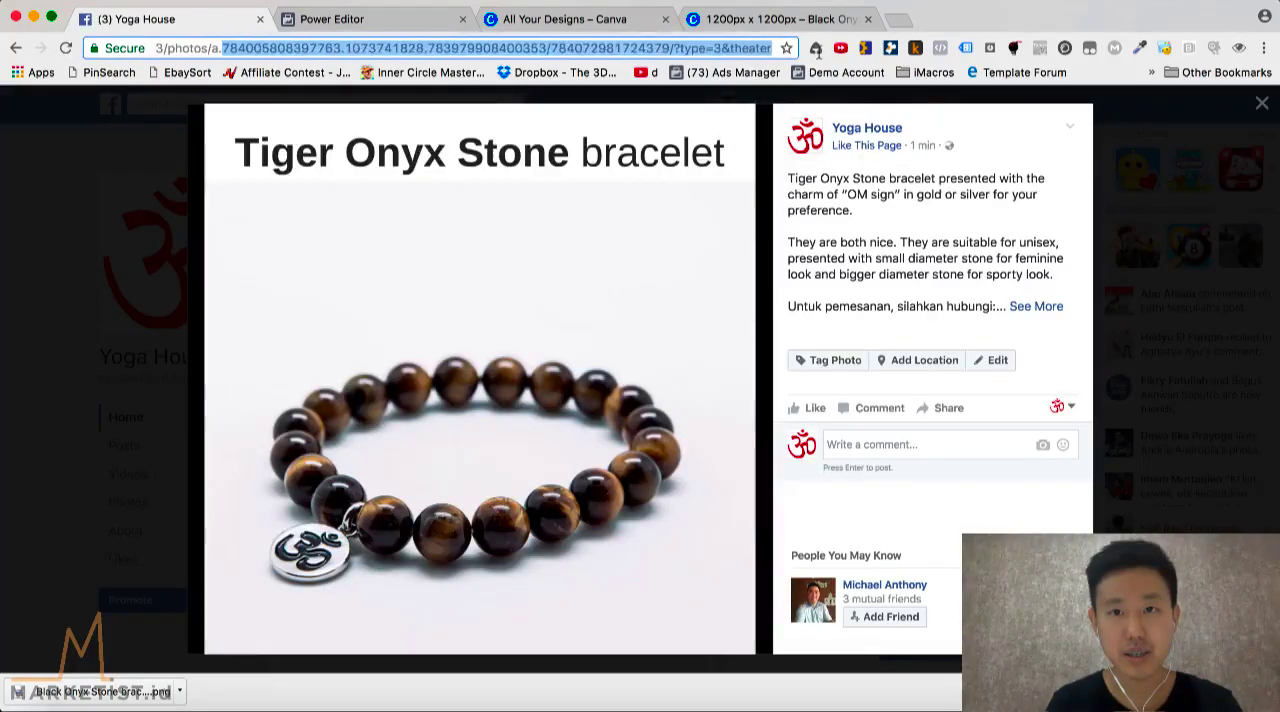
double_click(607, 48)
key(super+c)
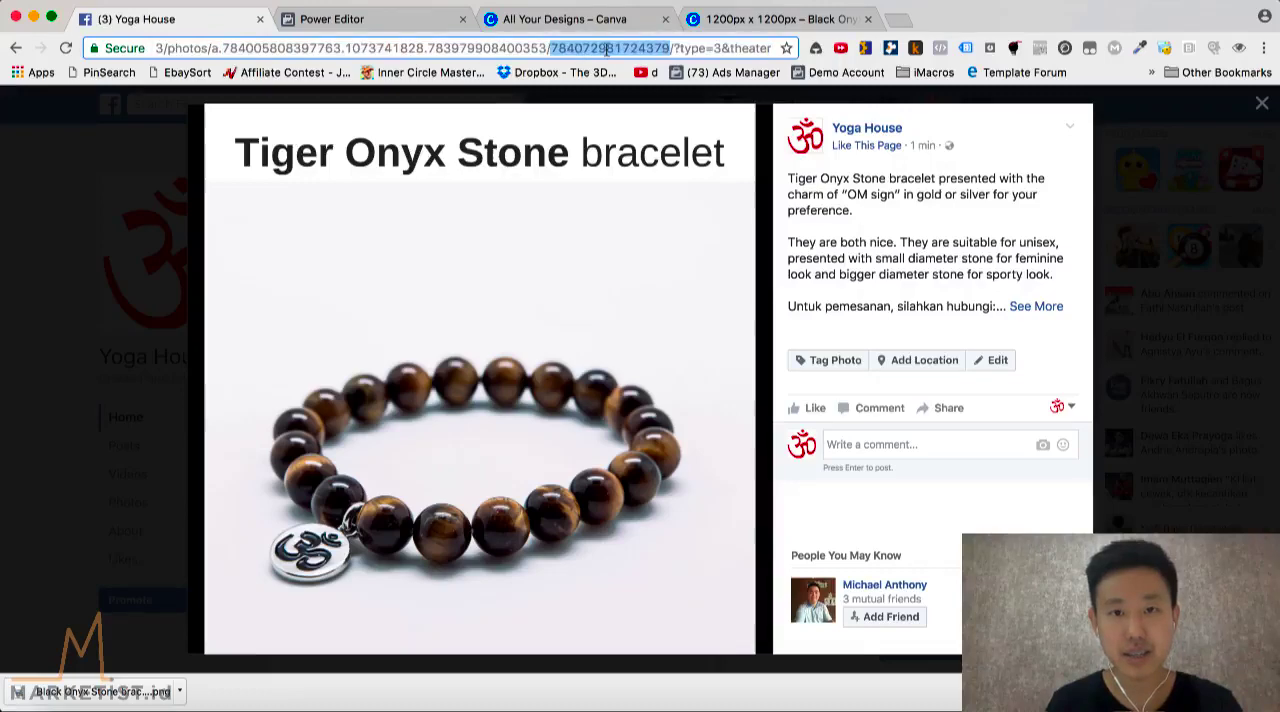
click(412, 21)
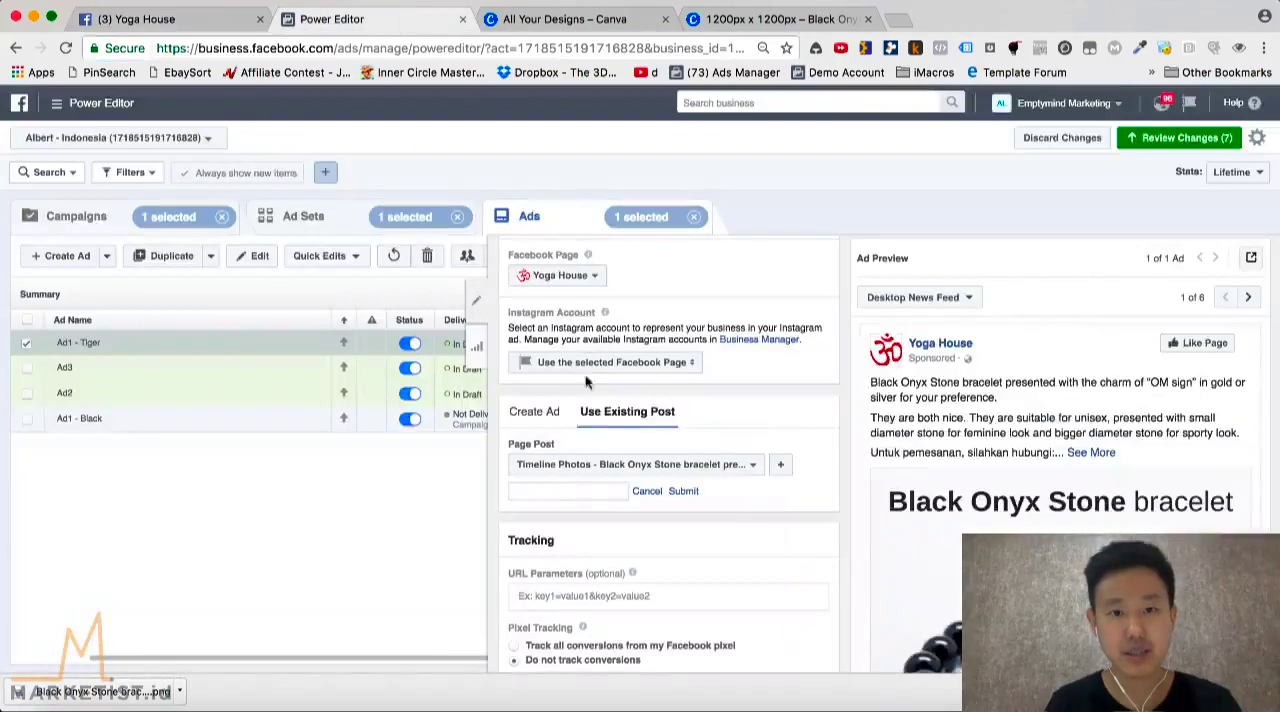
key(super+v)
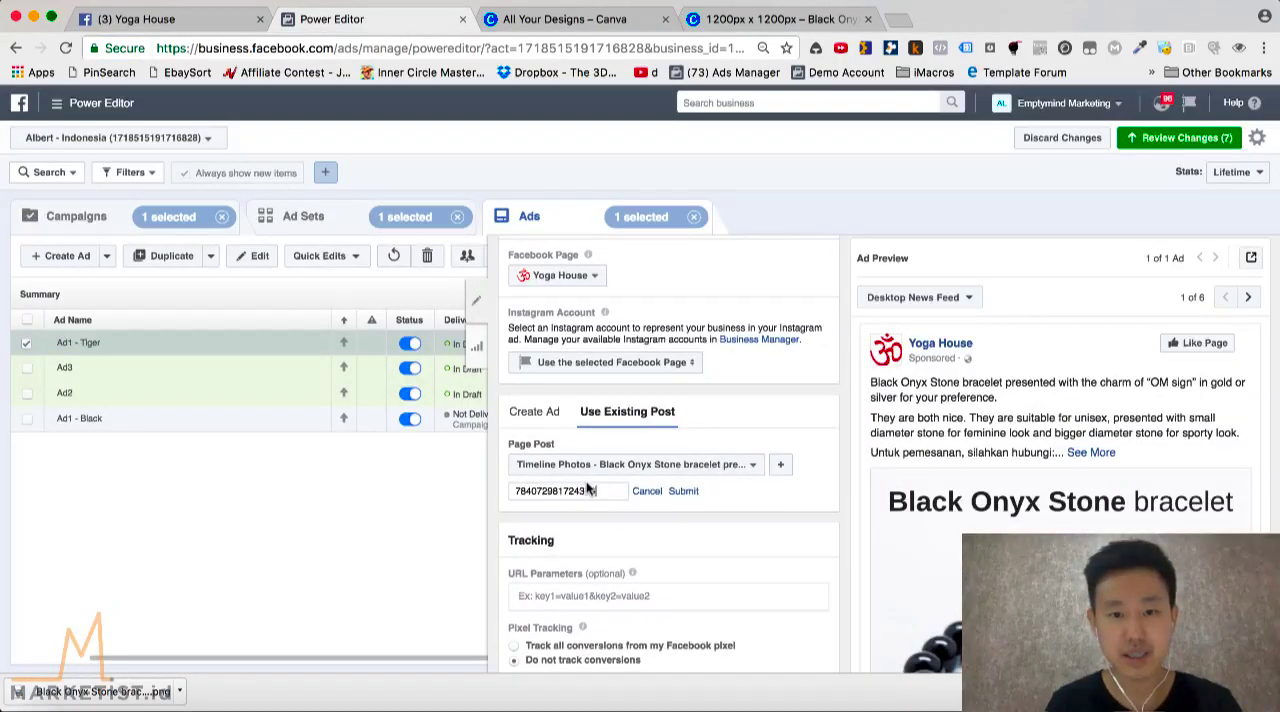
click(684, 491)
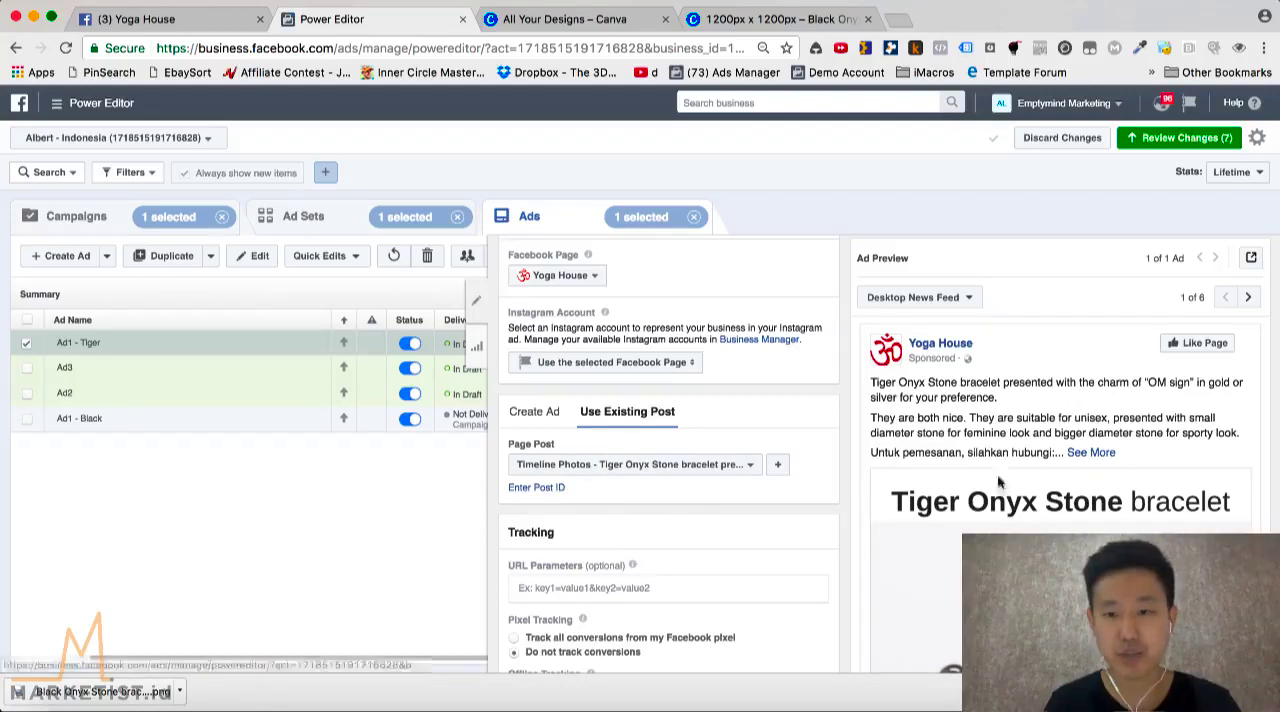
scroll(850, 459, down, 5)
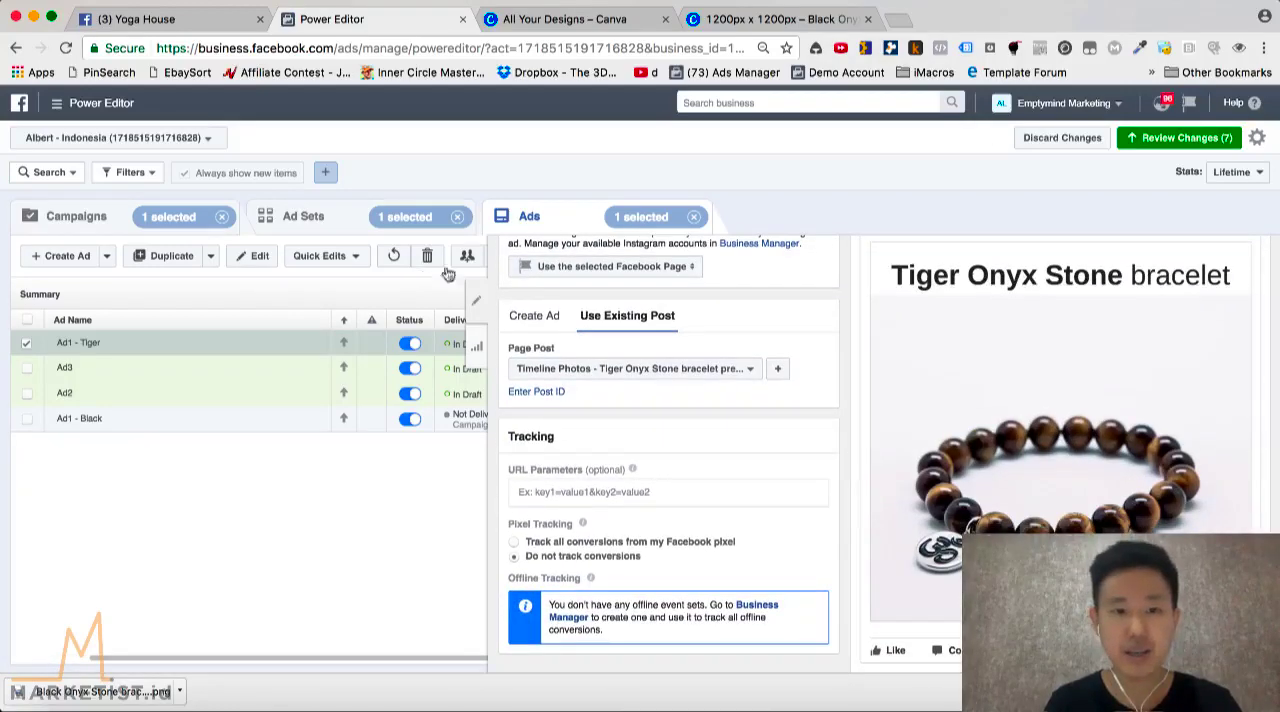
click(482, 303)
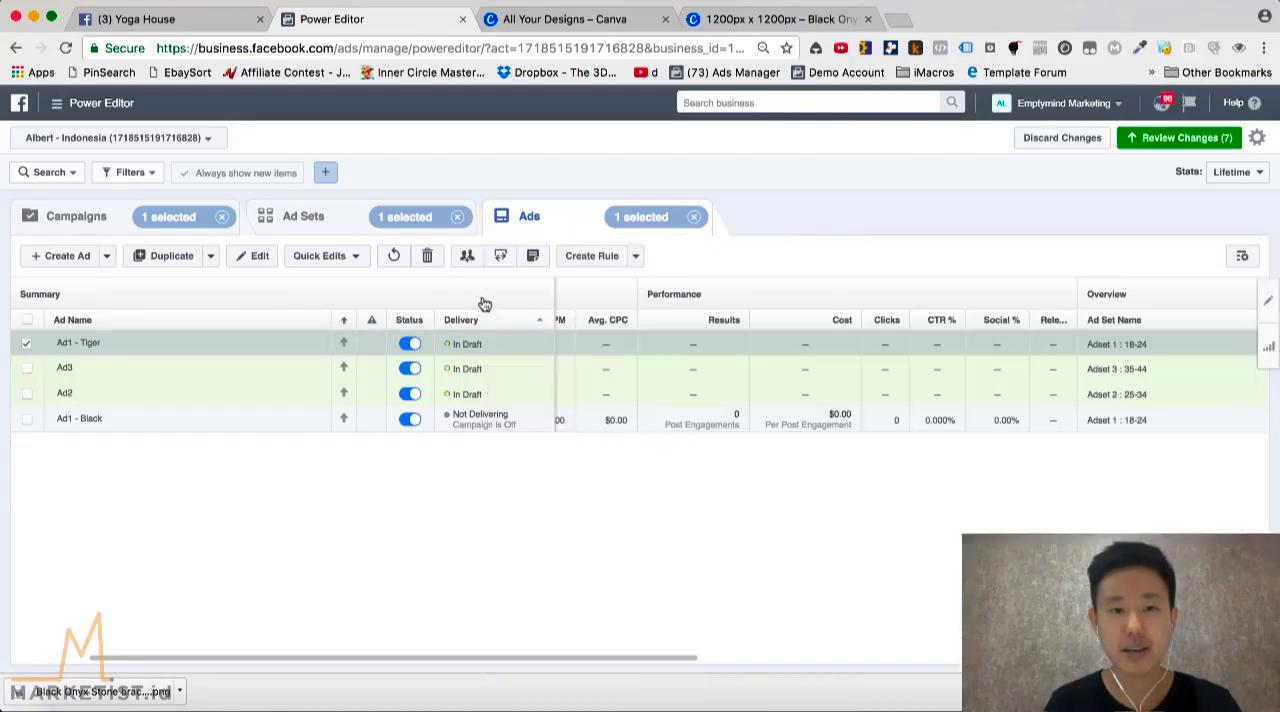
Switch to the Keynote presentation and show the "Now we have" slide followed by the "What is the difference?" comparison on slide 8
click(352, 704)
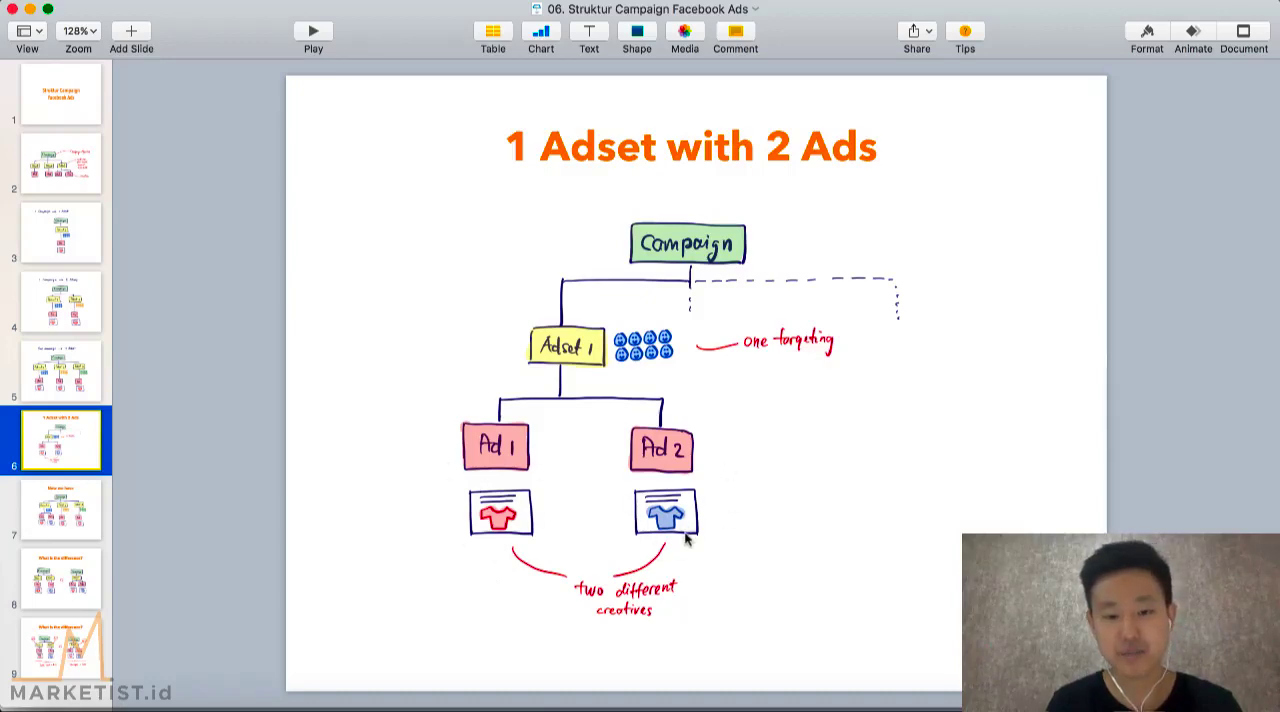
click(83, 529)
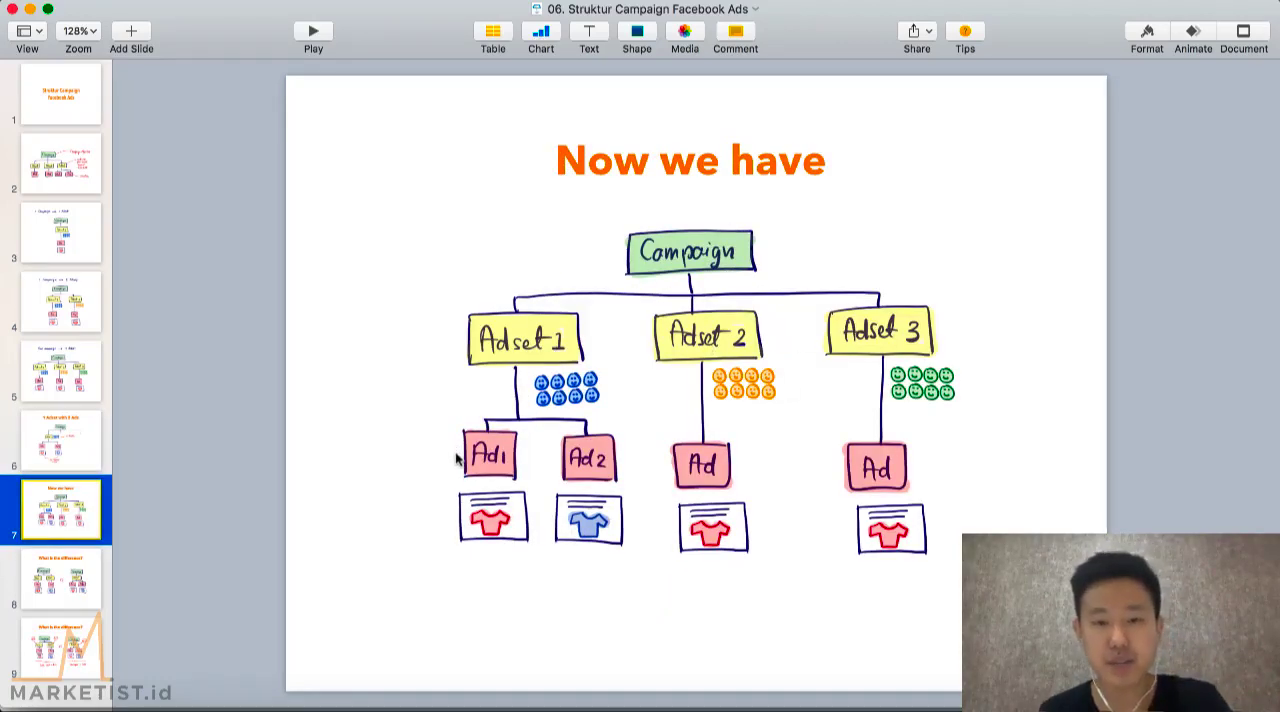
click(65, 575)
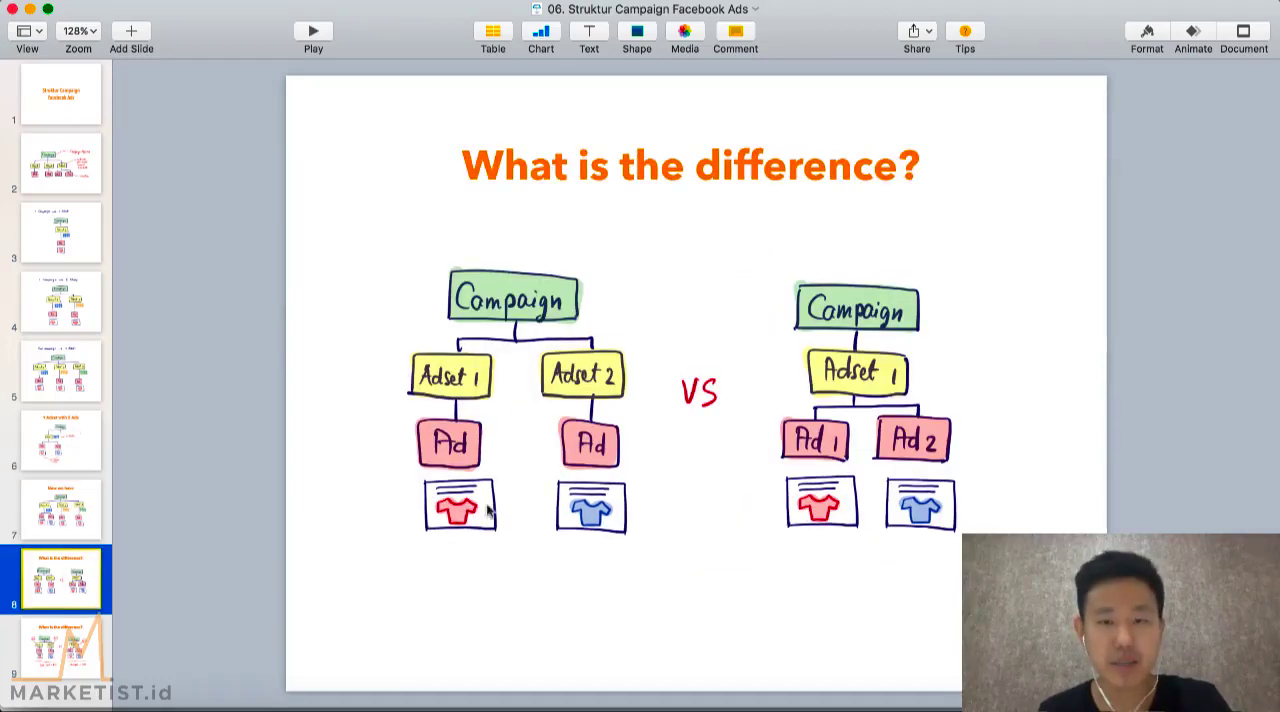